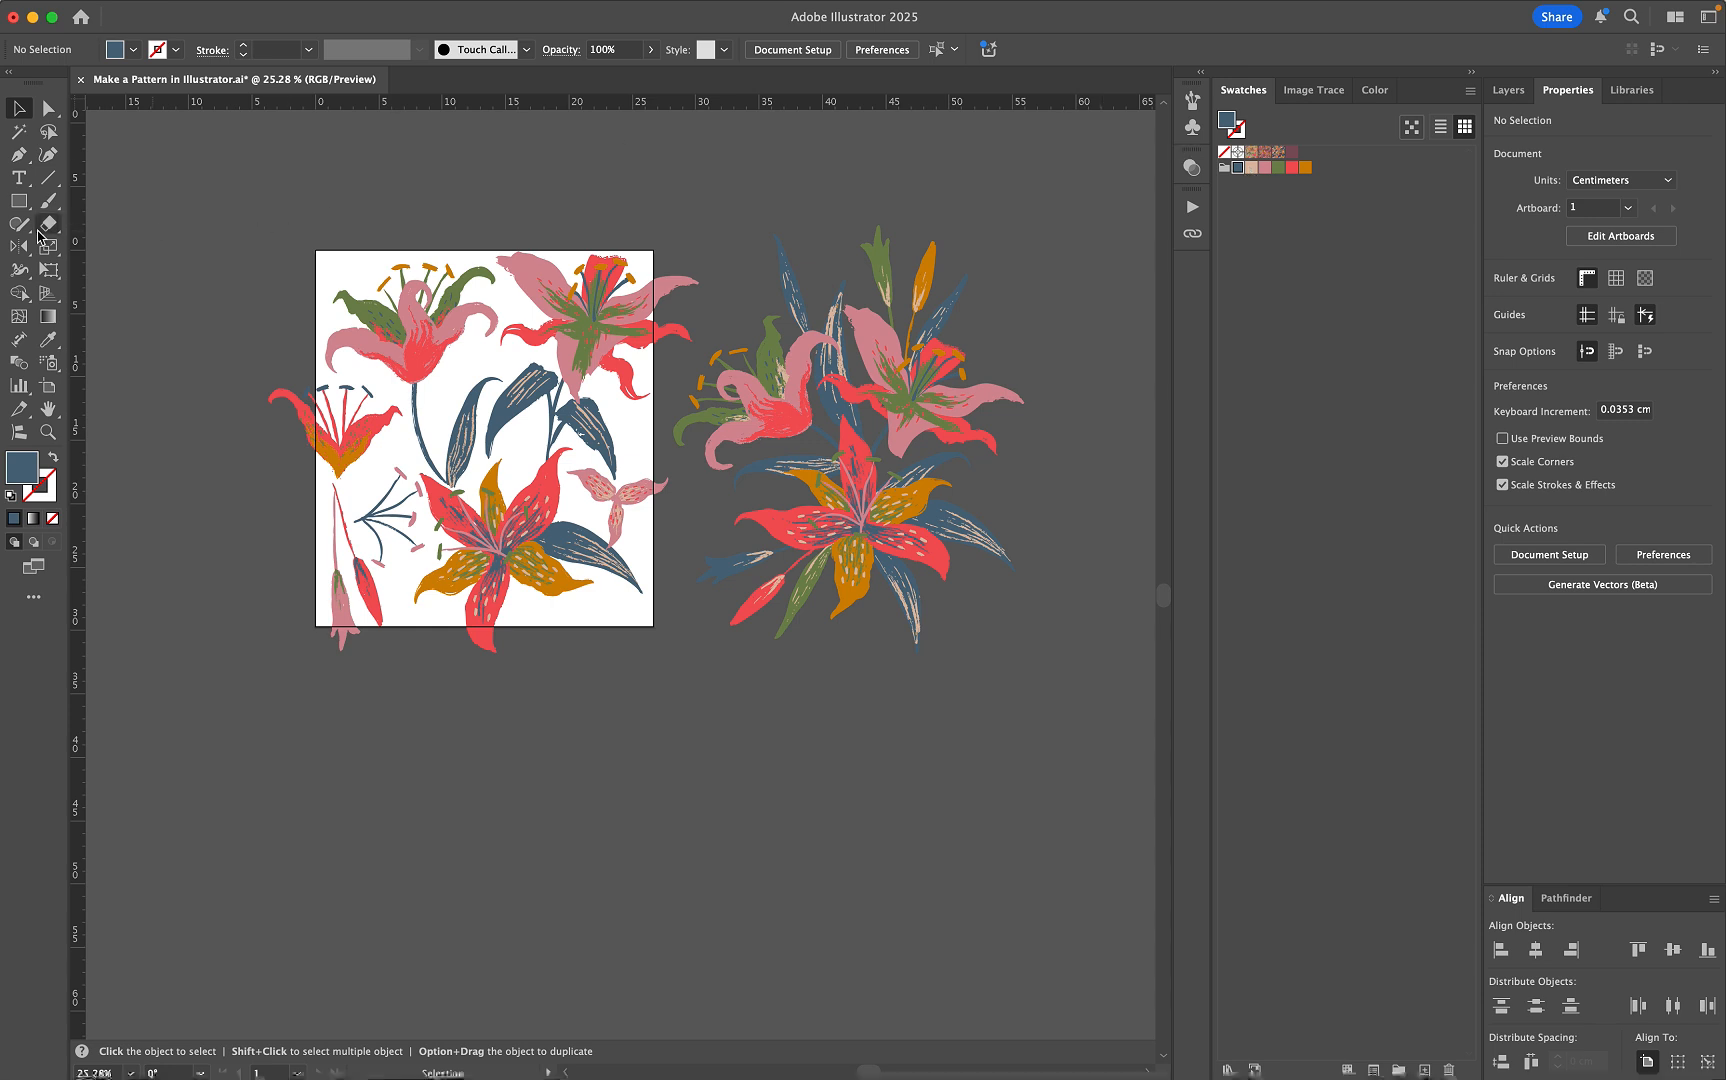
Step: Activate the Rectangle tool and set the fill to the light peach swatch with no stroke
{"action": "left_click", "coordinate": [19, 203]}
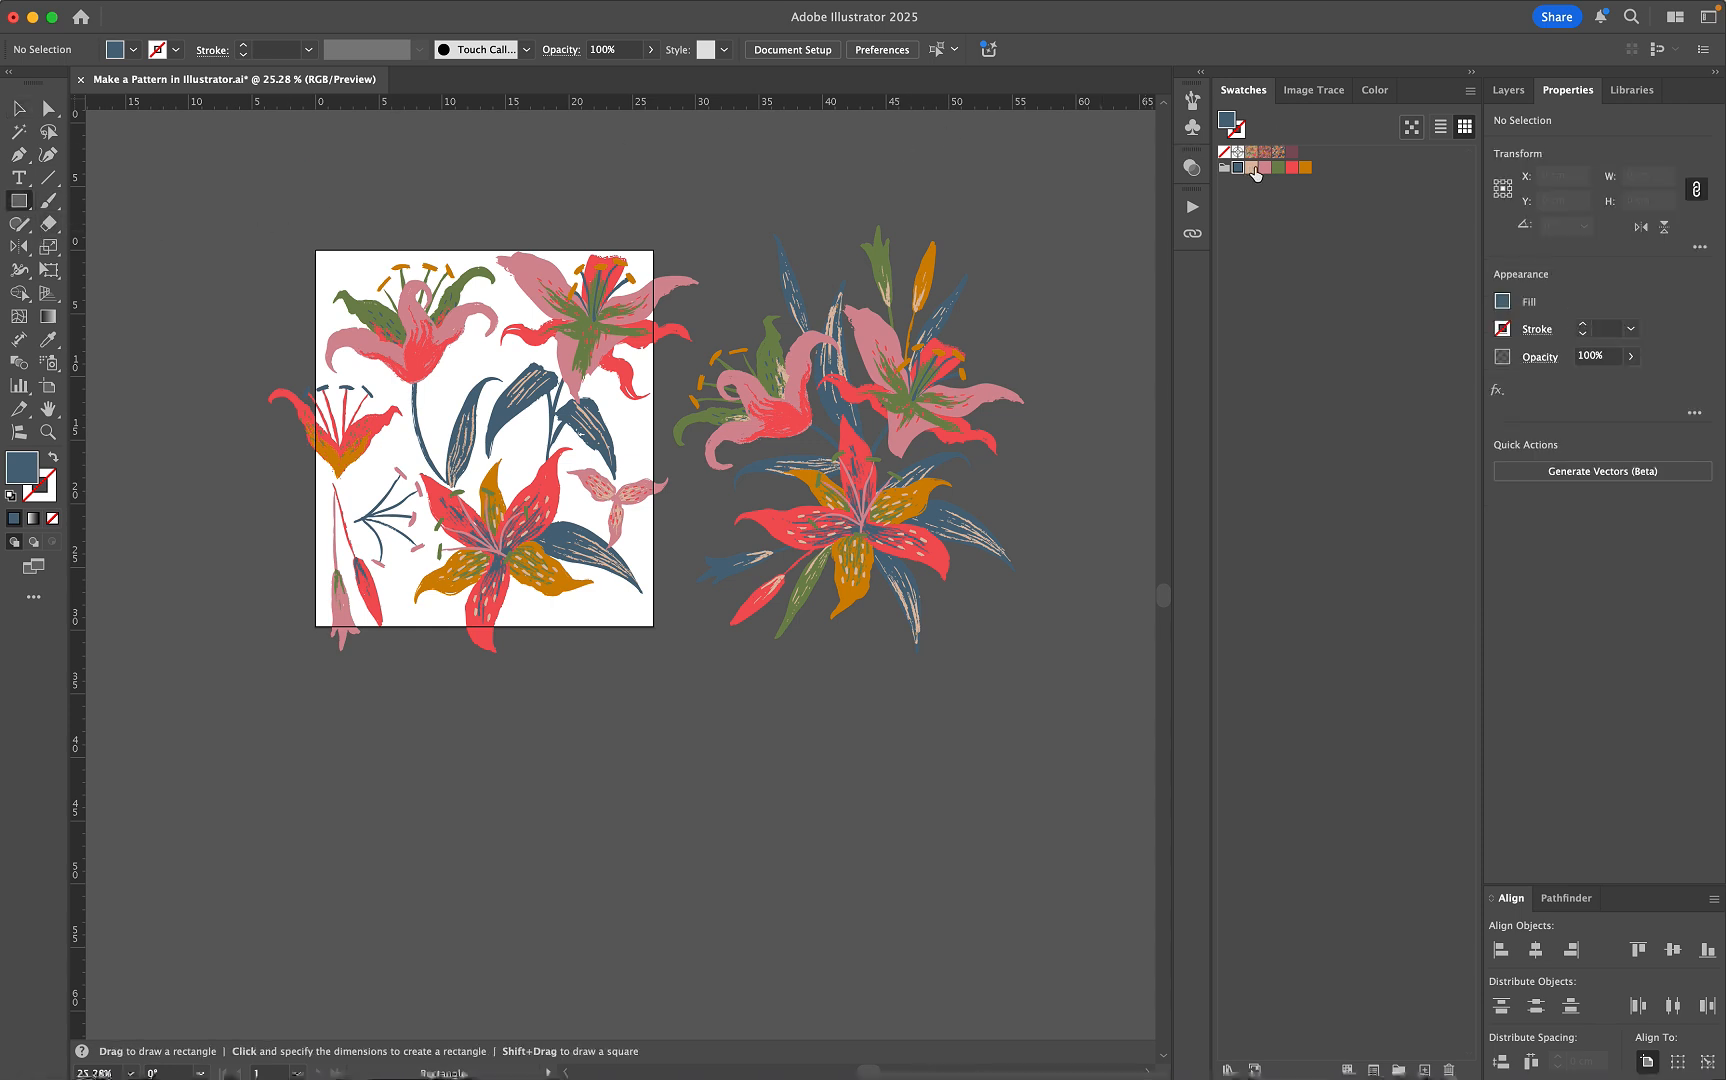
{"action": "left_click", "coordinate": [1253, 169]}
{"action": "scroll", "coordinate": [655, 825], "scroll_direction": "down", "scroll_amount": 3}
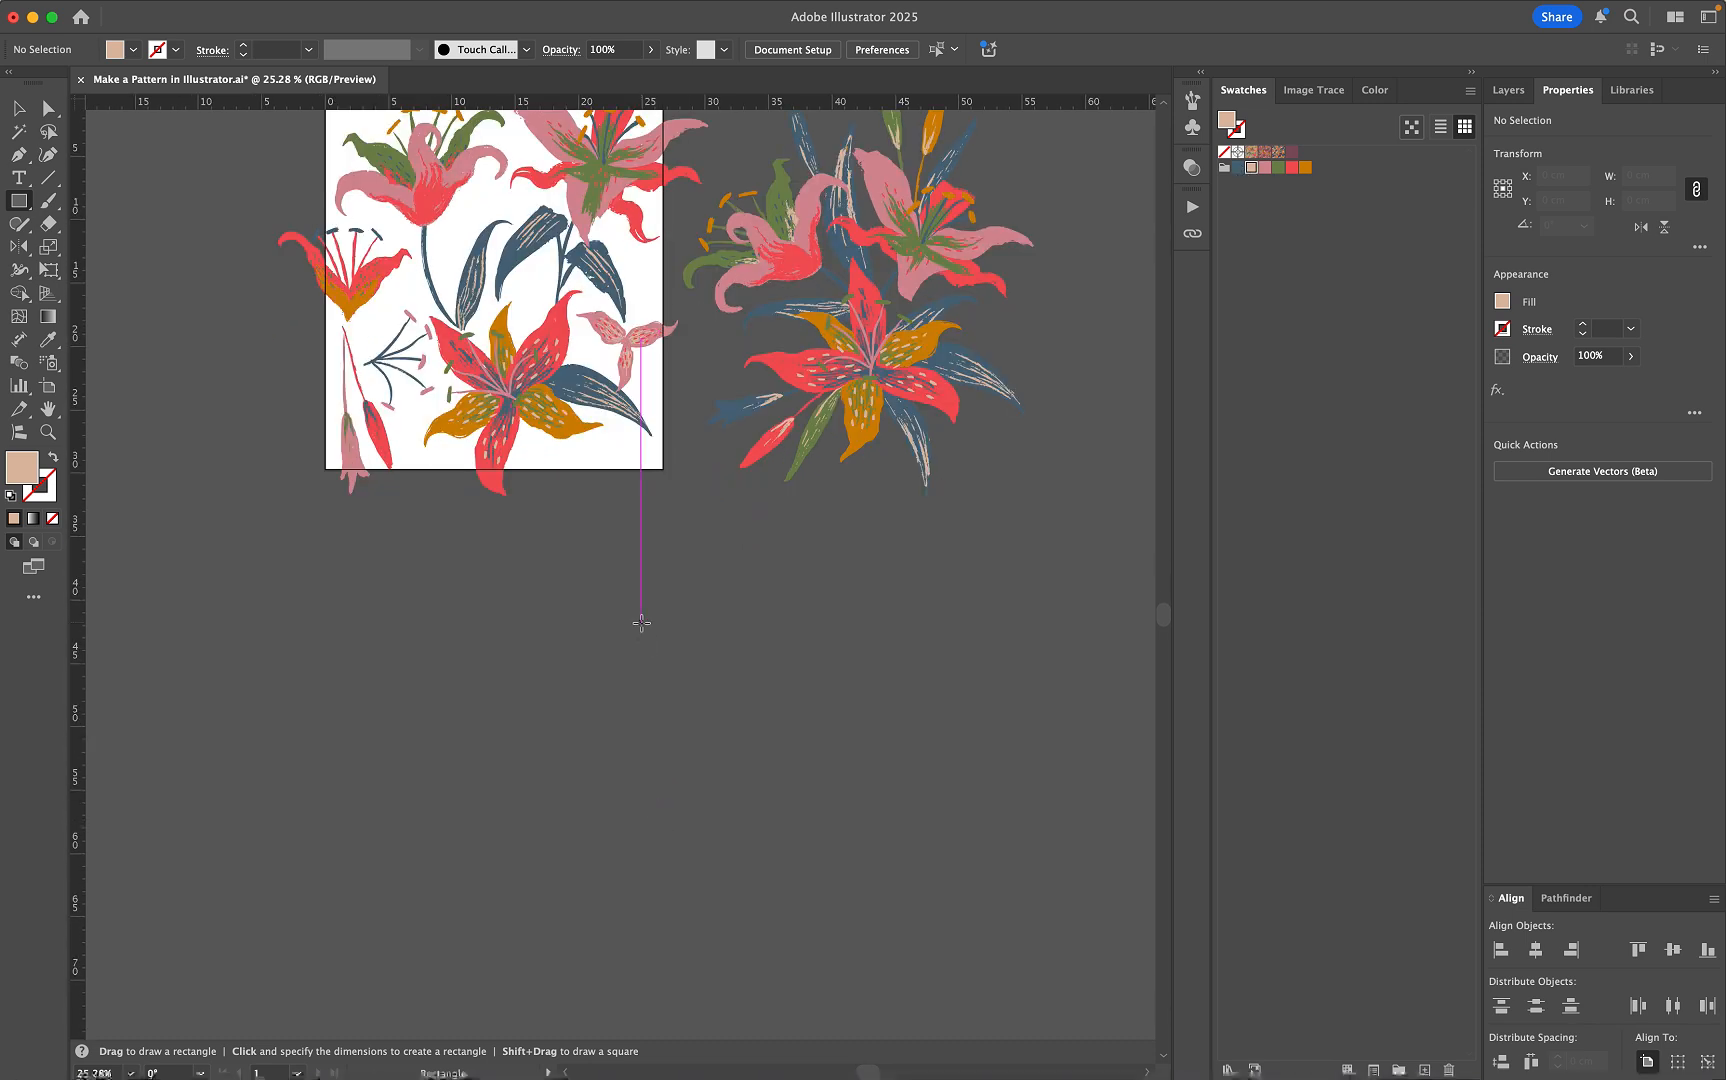
{"action": "left_click", "coordinate": [641, 622]}
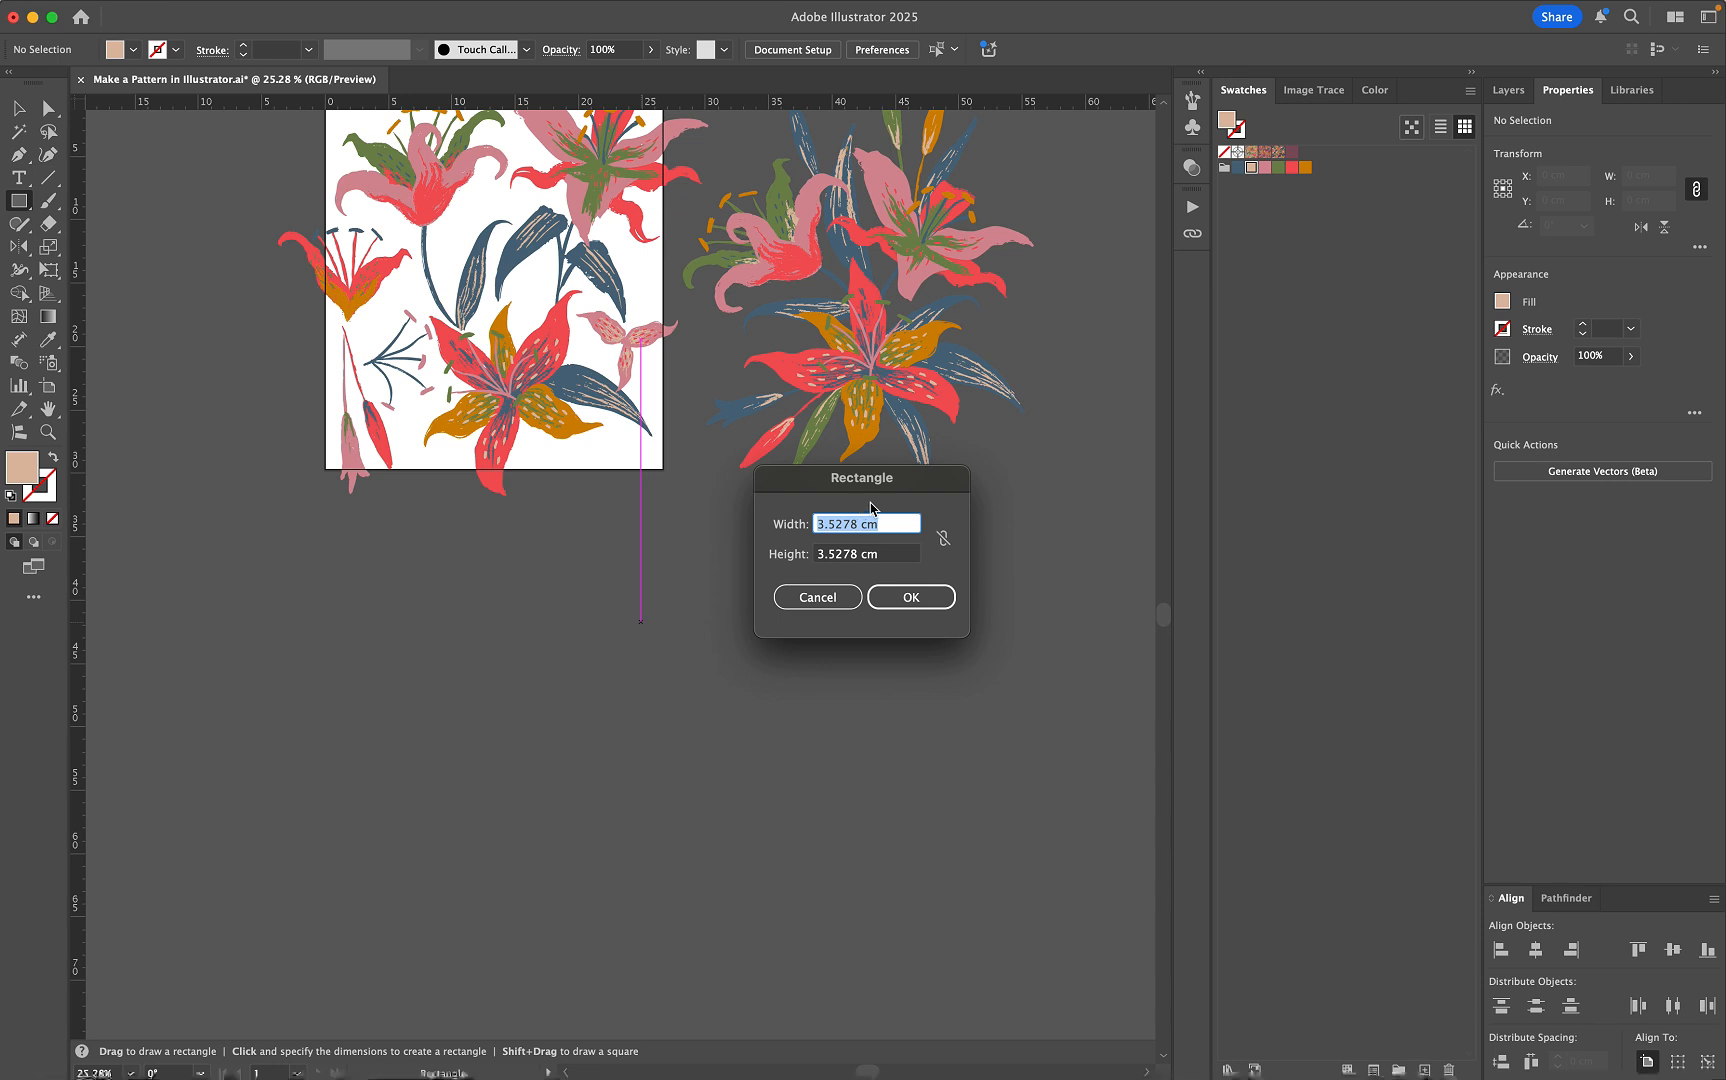
{"action": "left_click", "coordinate": [815, 597]}
{"action": "scroll", "coordinate": [775, 556], "scroll_direction": "up", "scroll_amount": 2}
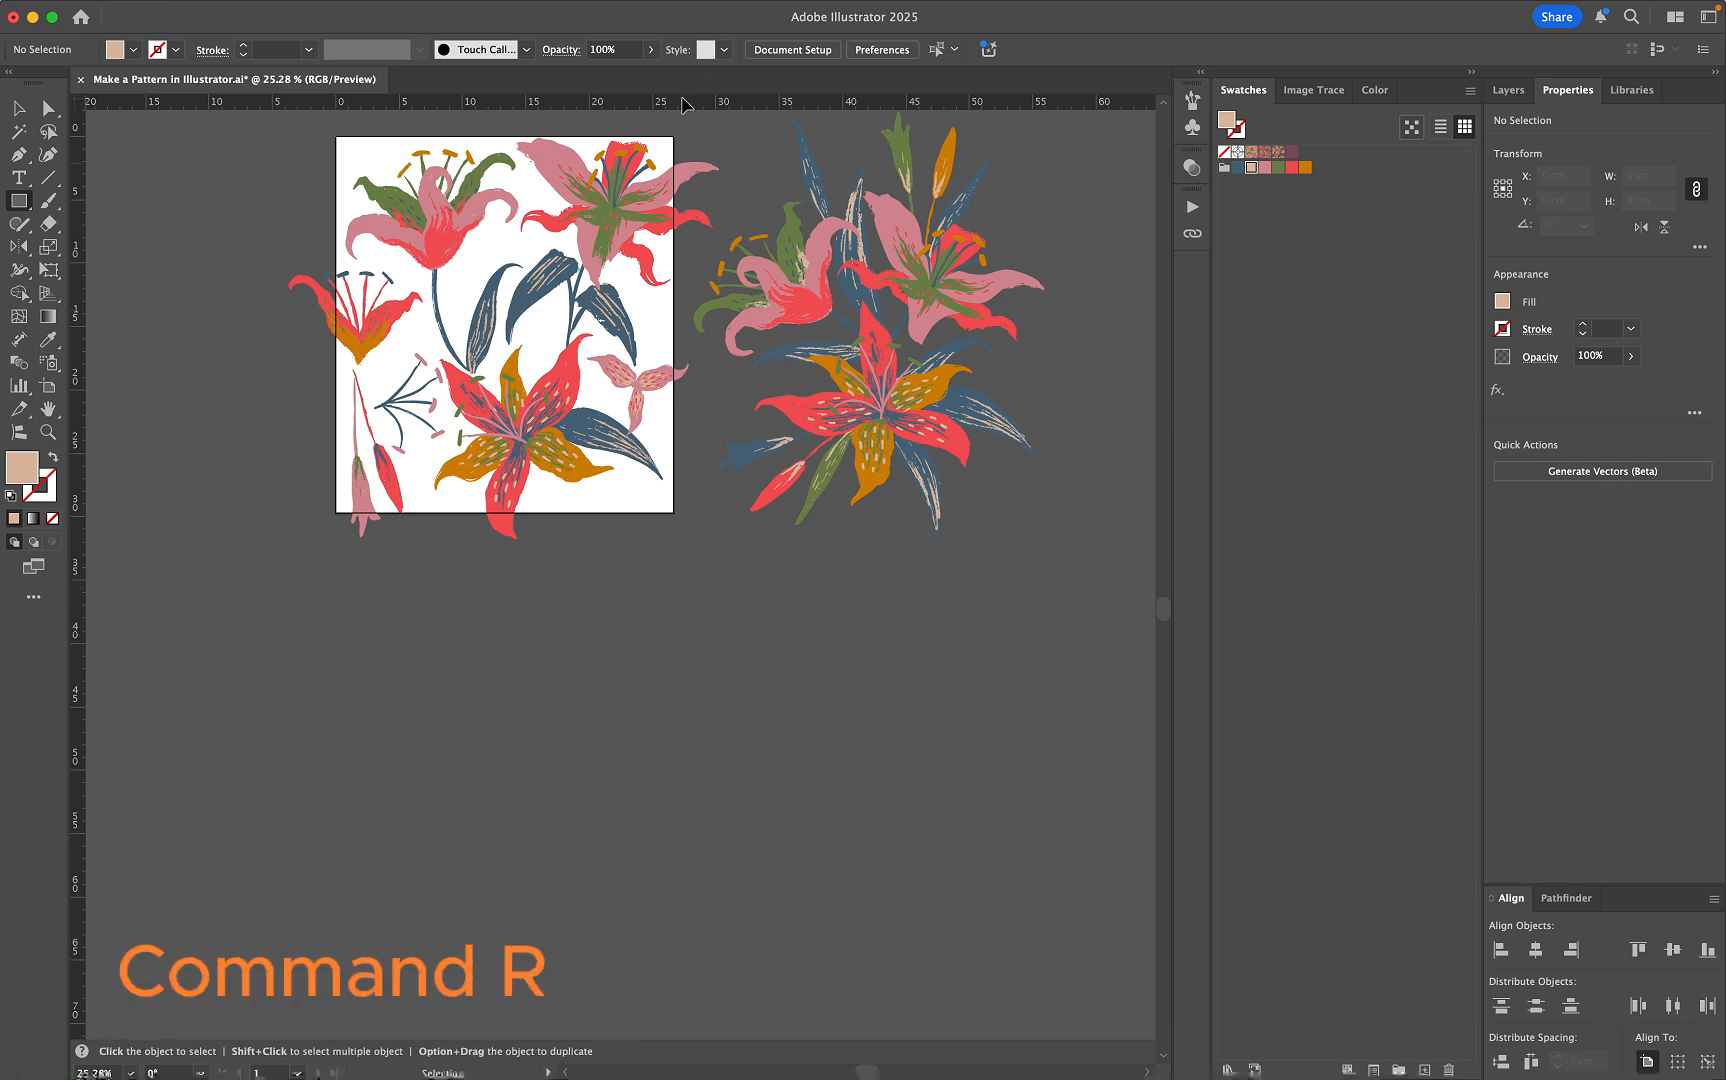
Step: Show the rulers and set their units to centimeters
{"action": "key", "text": "super+r"}
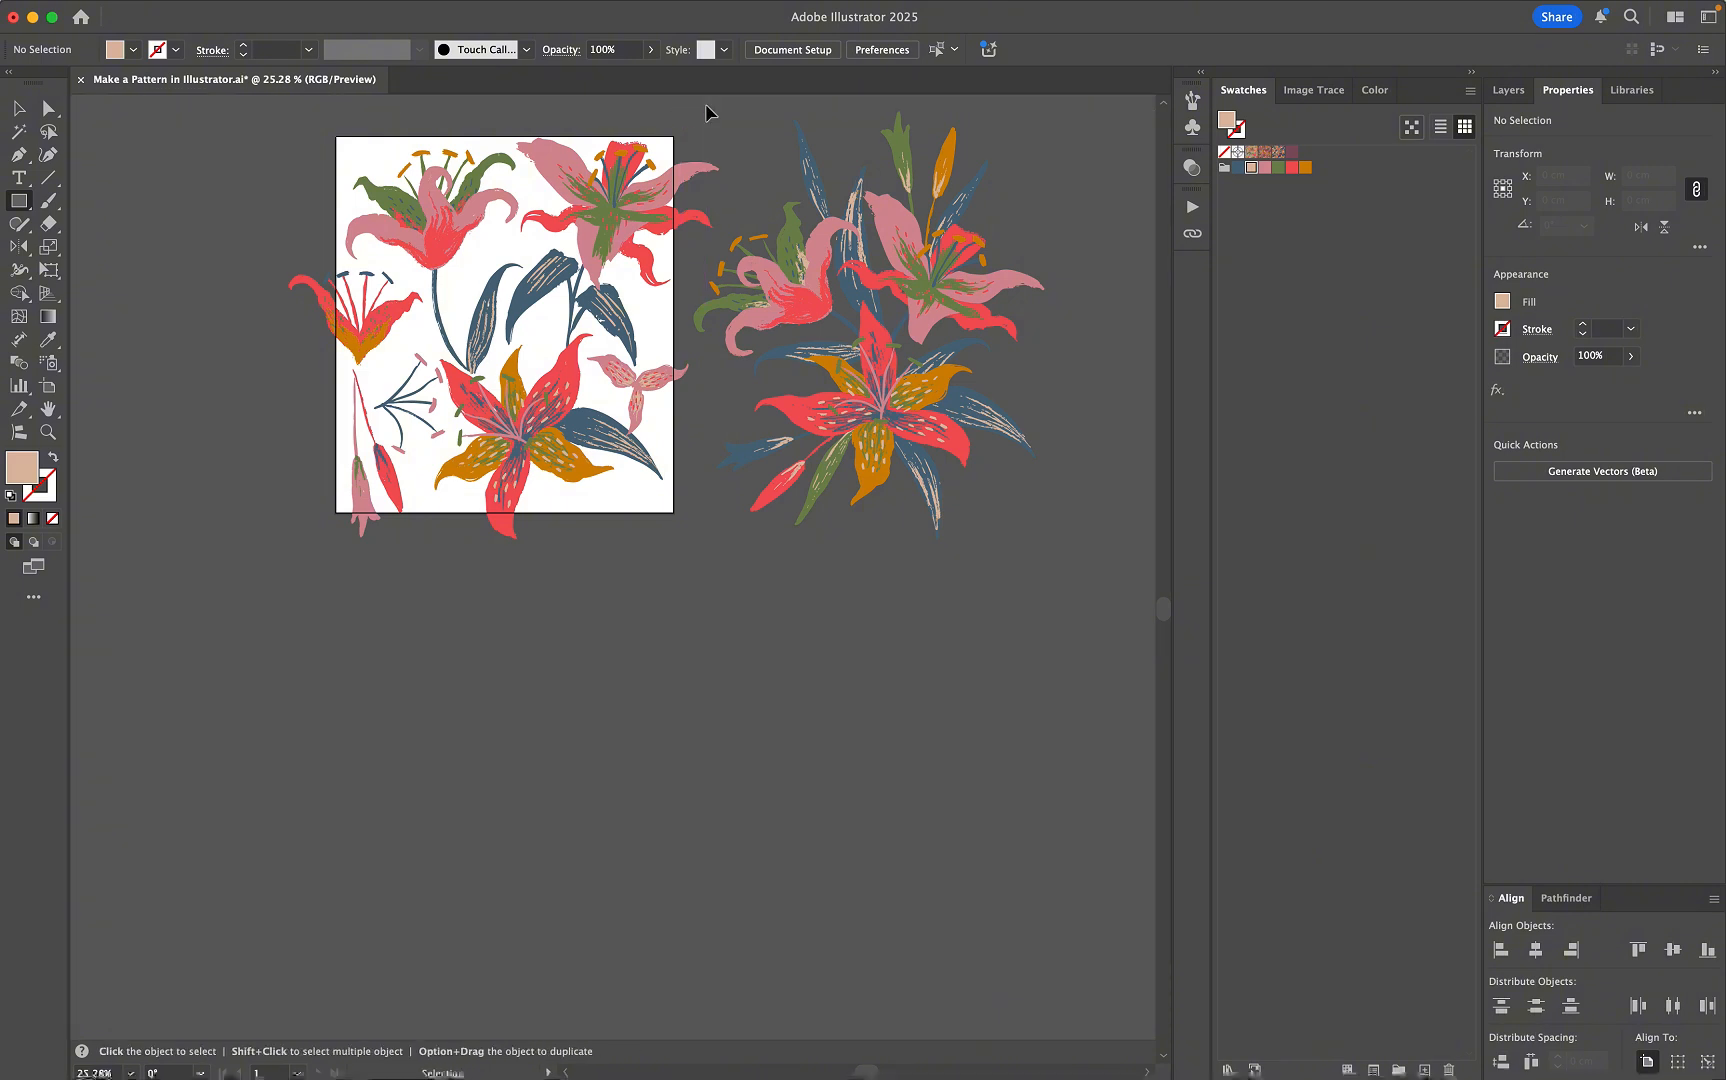
{"action": "key", "text": "super+r"}
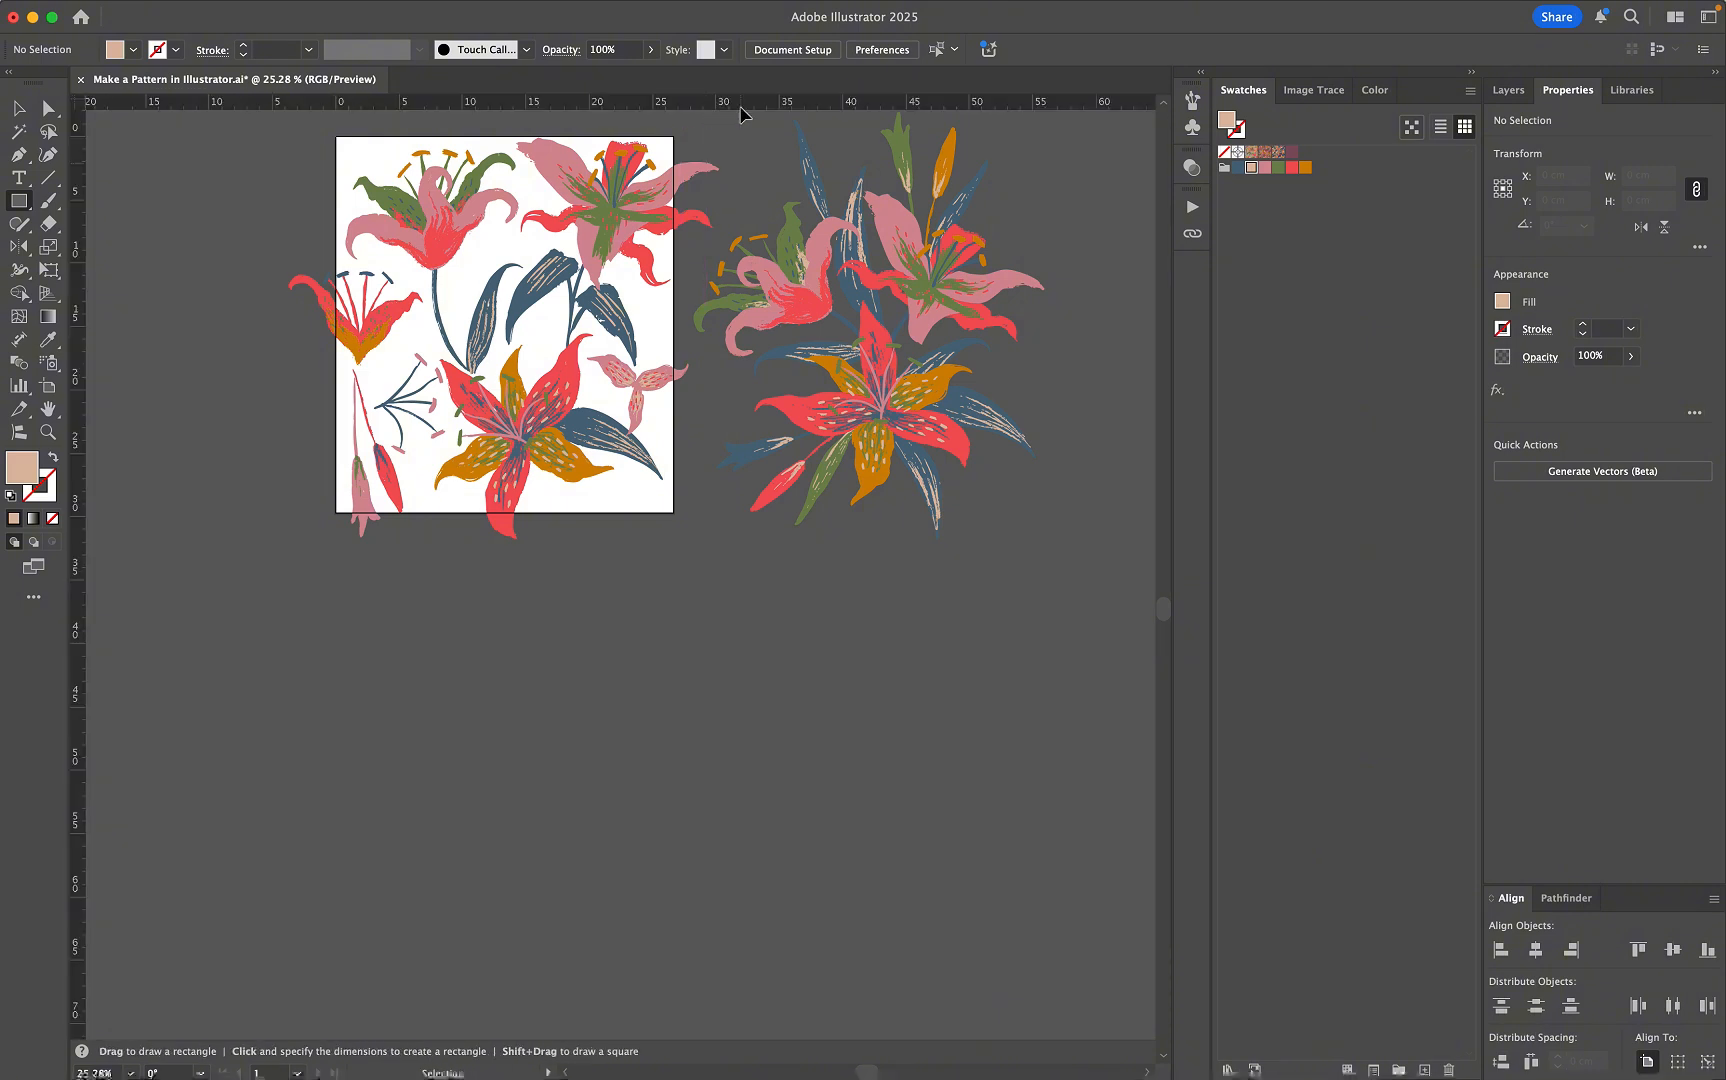
{"action": "right_click", "coordinate": [692, 104]}
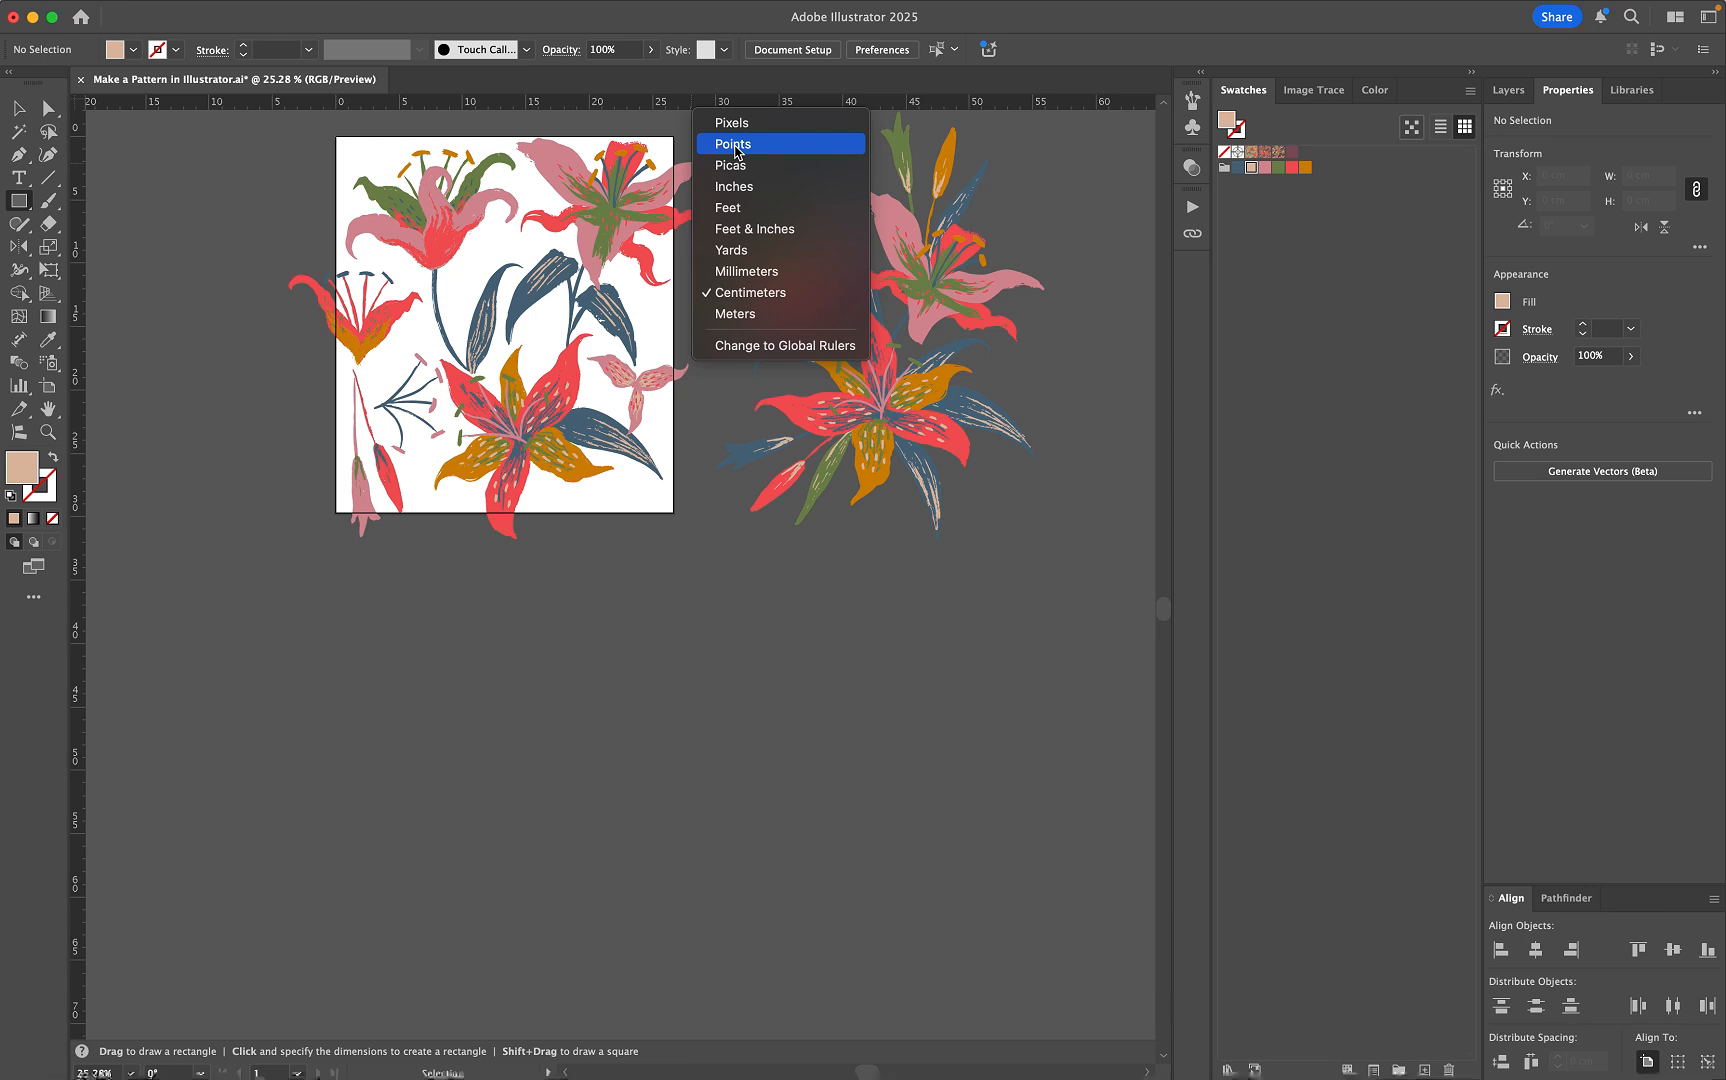
{"action": "left_click", "coordinate": [738, 294]}
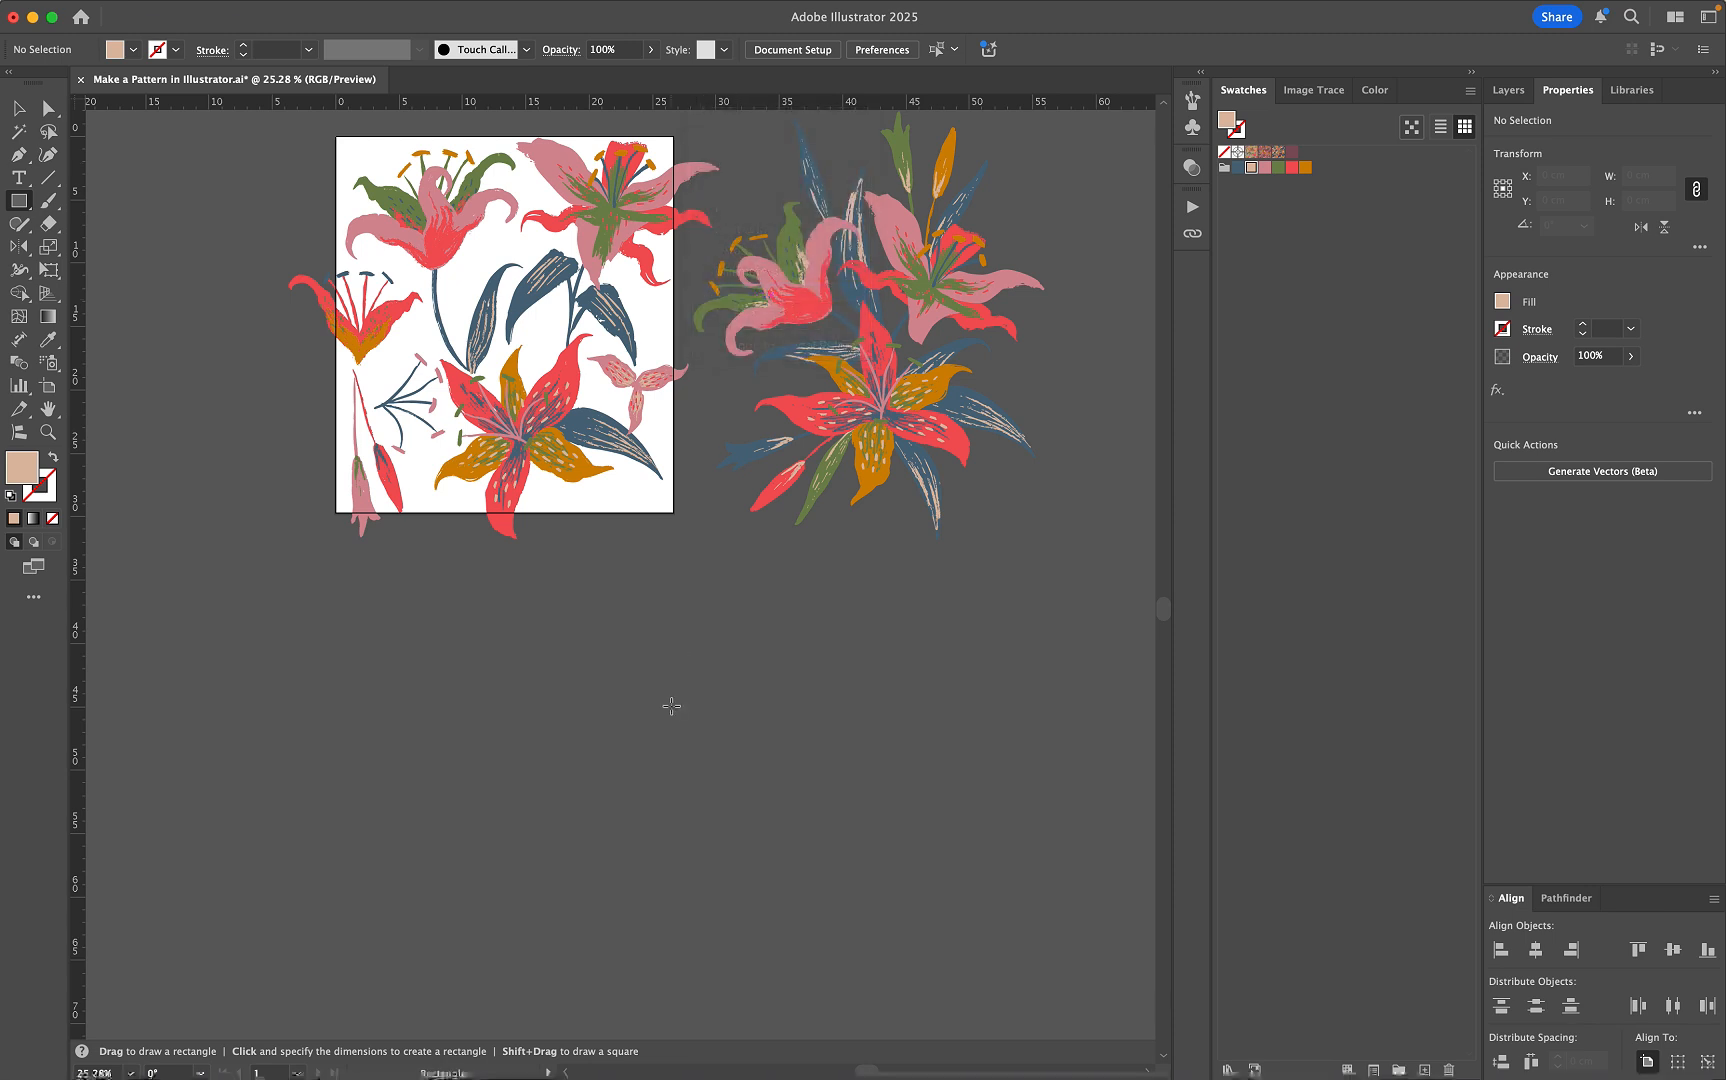
Step: Create a 28 by 28 cm peach square on the empty canvas below the artwork
{"action": "scroll", "coordinate": [640, 650], "scroll_direction": "down", "scroll_amount": 2}
{"action": "scroll", "coordinate": [670, 570], "scroll_direction": "down", "scroll_amount": 3}
{"action": "left_click", "coordinate": [673, 573]}
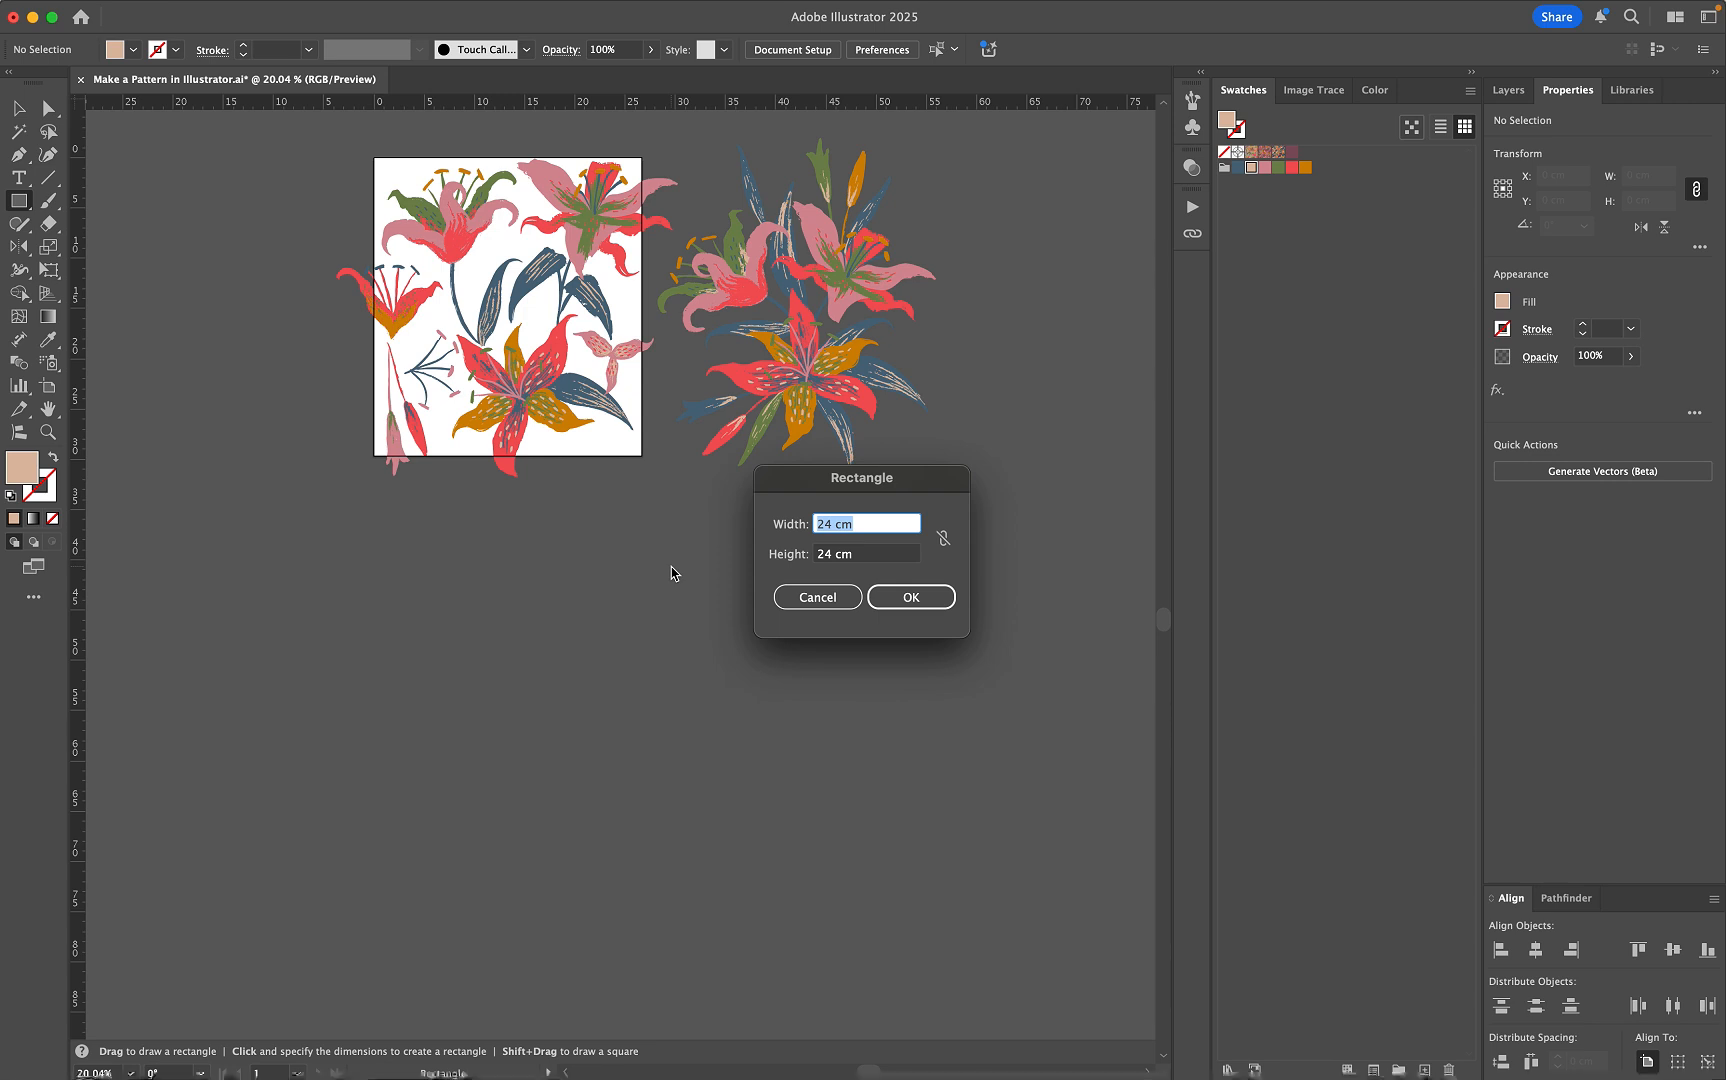
{"action": "type", "text": "28"}
{"action": "key", "text": "Tab"}
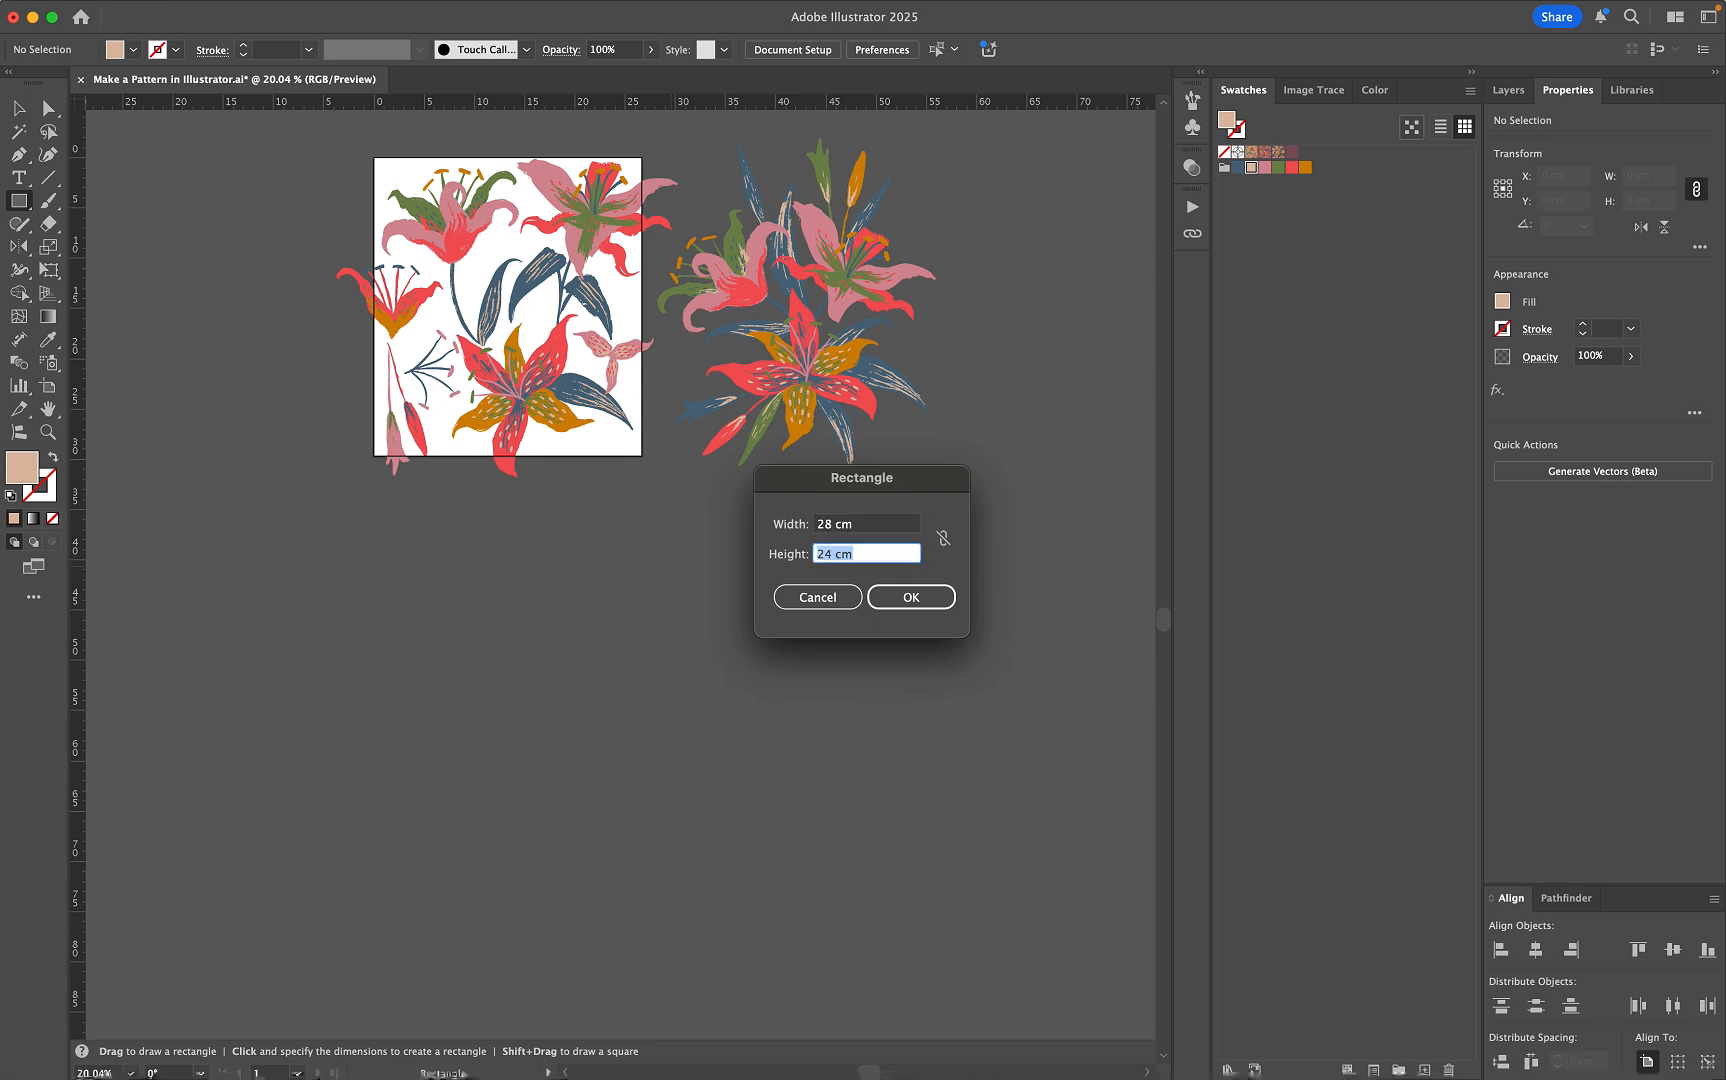
{"action": "key", "text": "Return"}
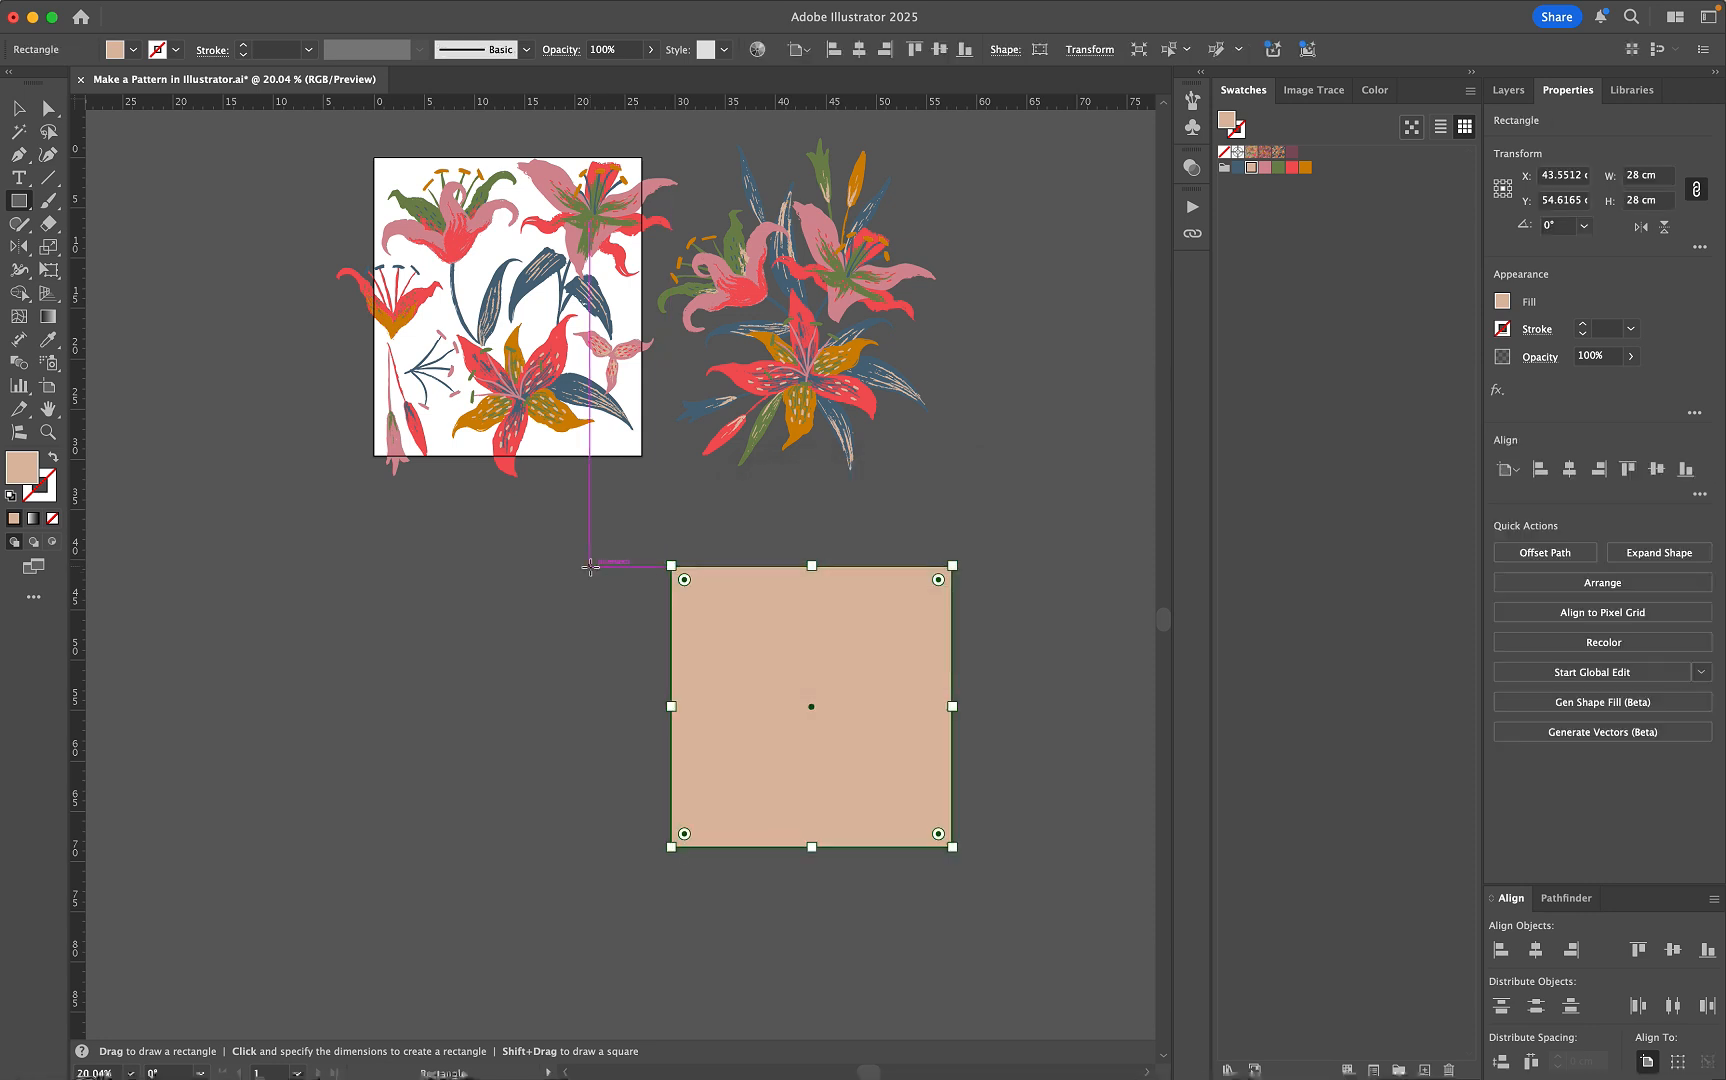
Step: Position the peach square beneath the lily bouquet and lock it in place
{"action": "key", "text": "v"}
{"action": "left_click_drag", "start_coordinate": [770, 662], "coordinate": [682, 645]}
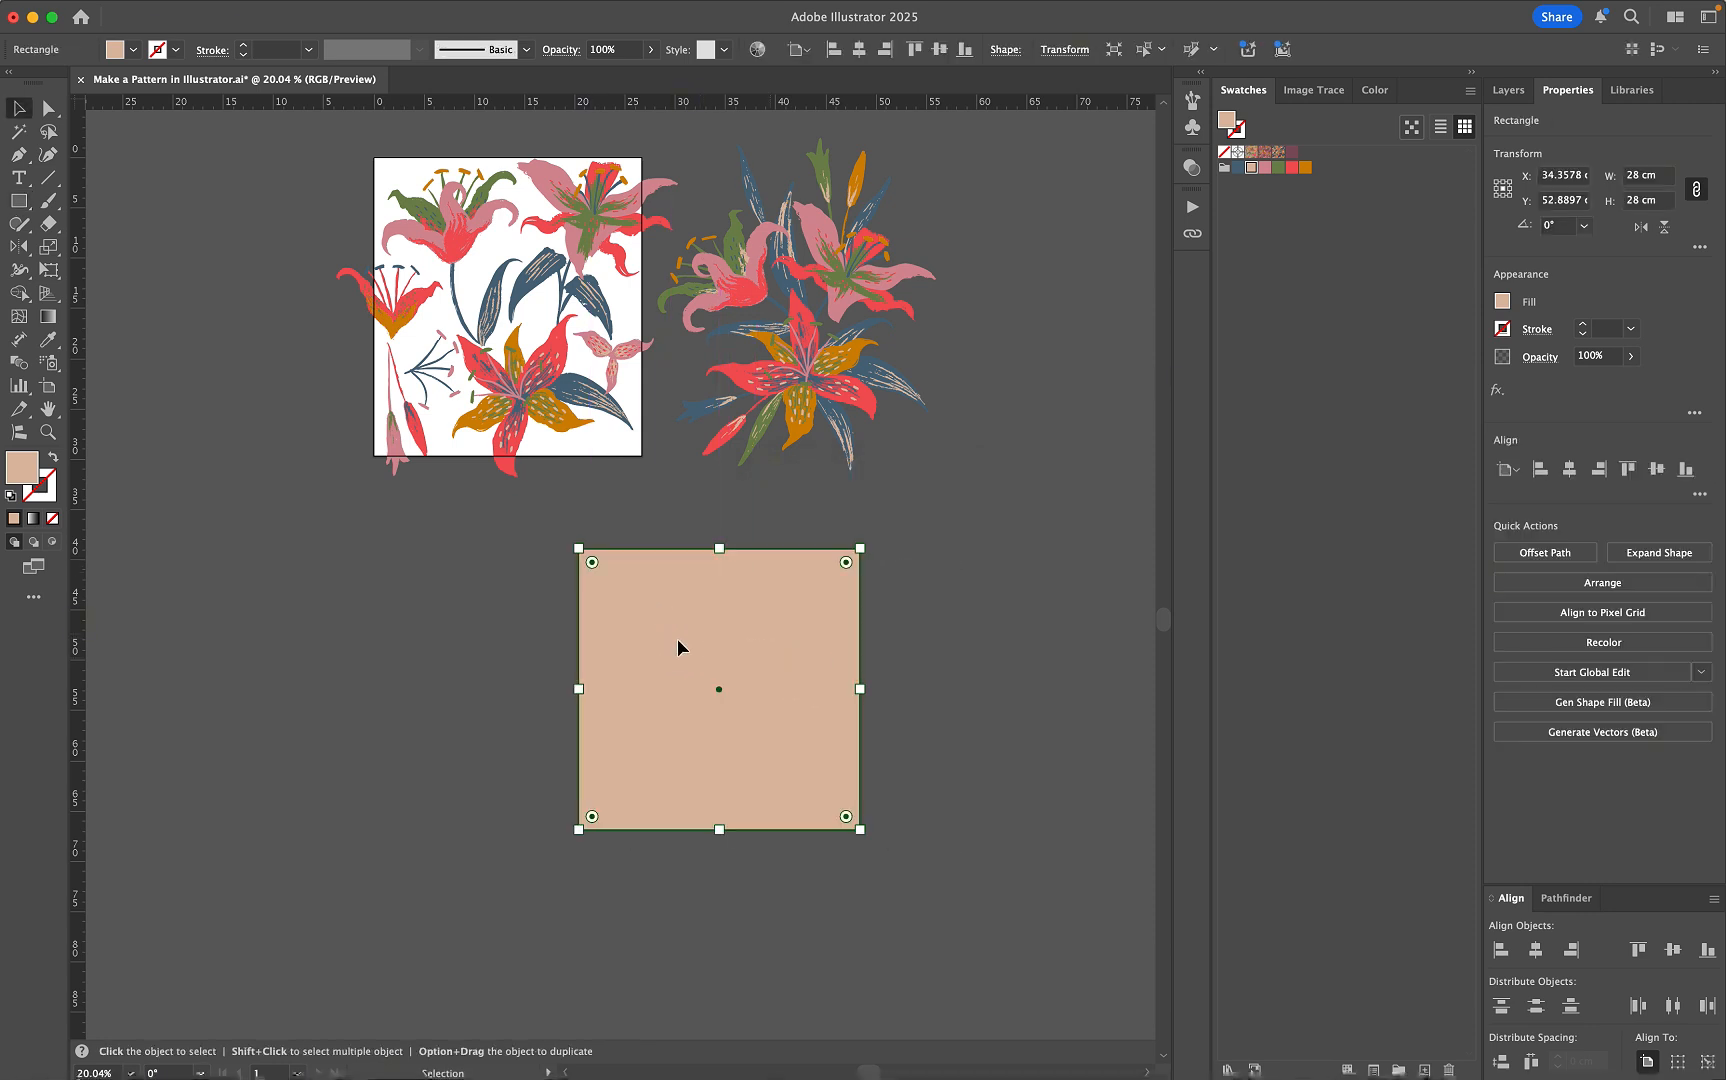
{"action": "scroll", "coordinate": [730, 655], "scroll_direction": "down", "scroll_amount": 2}
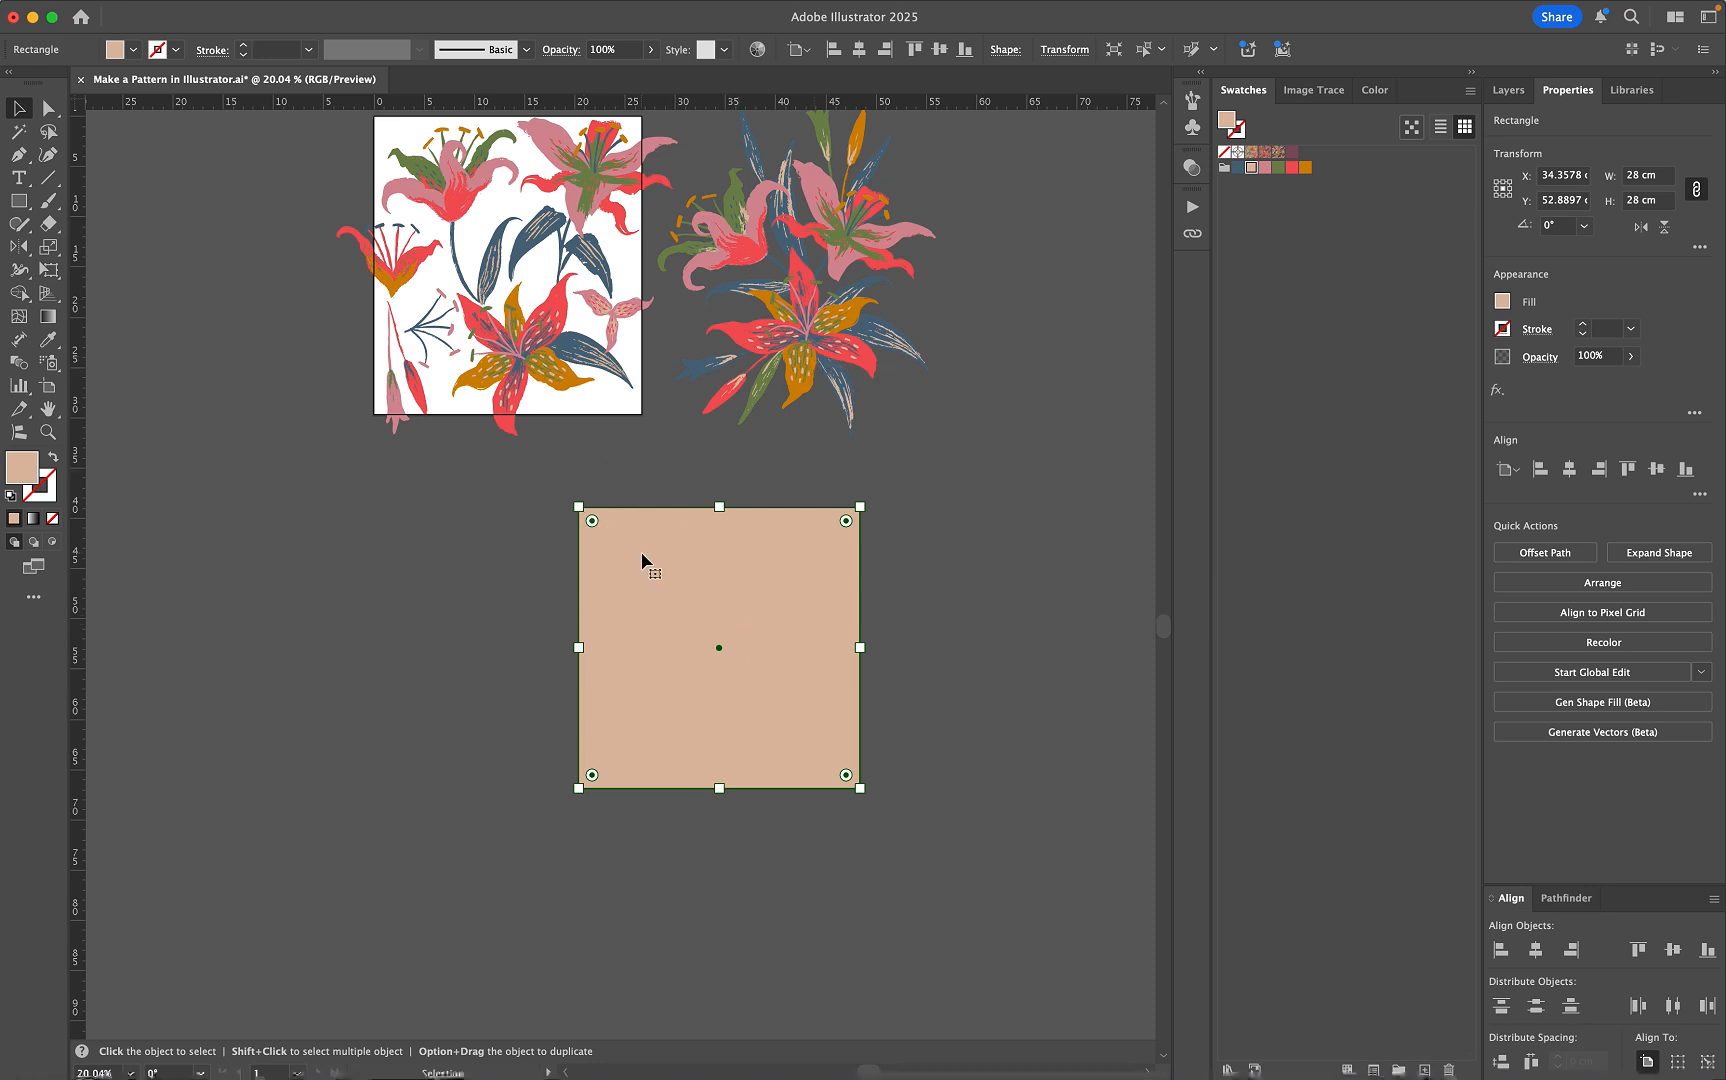
{"action": "mouse_move", "coordinate": [701, 605]}
{"action": "left_mouse_down"}
{"action": "mouse_move", "coordinate": [716, 589]}
{"action": "mouse_move", "coordinate": [694, 592]}
{"action": "left_mouse_up"}
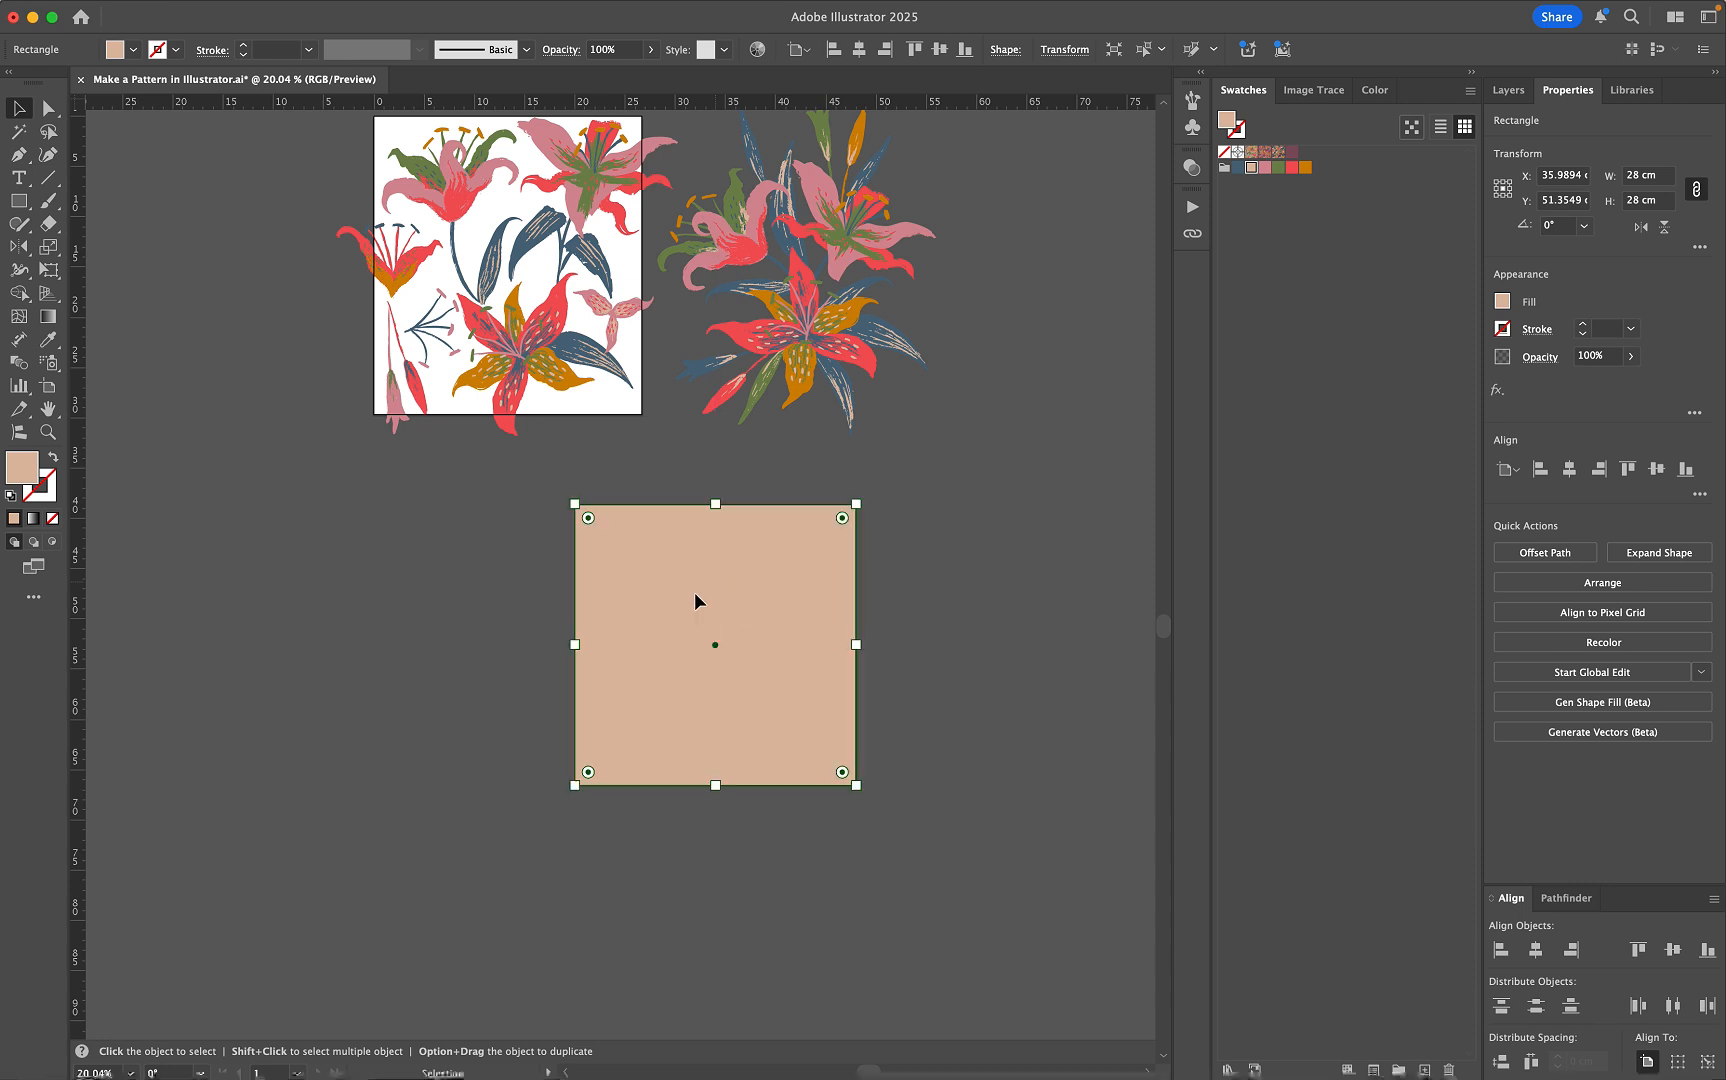
{"action": "key", "text": "super+2"}
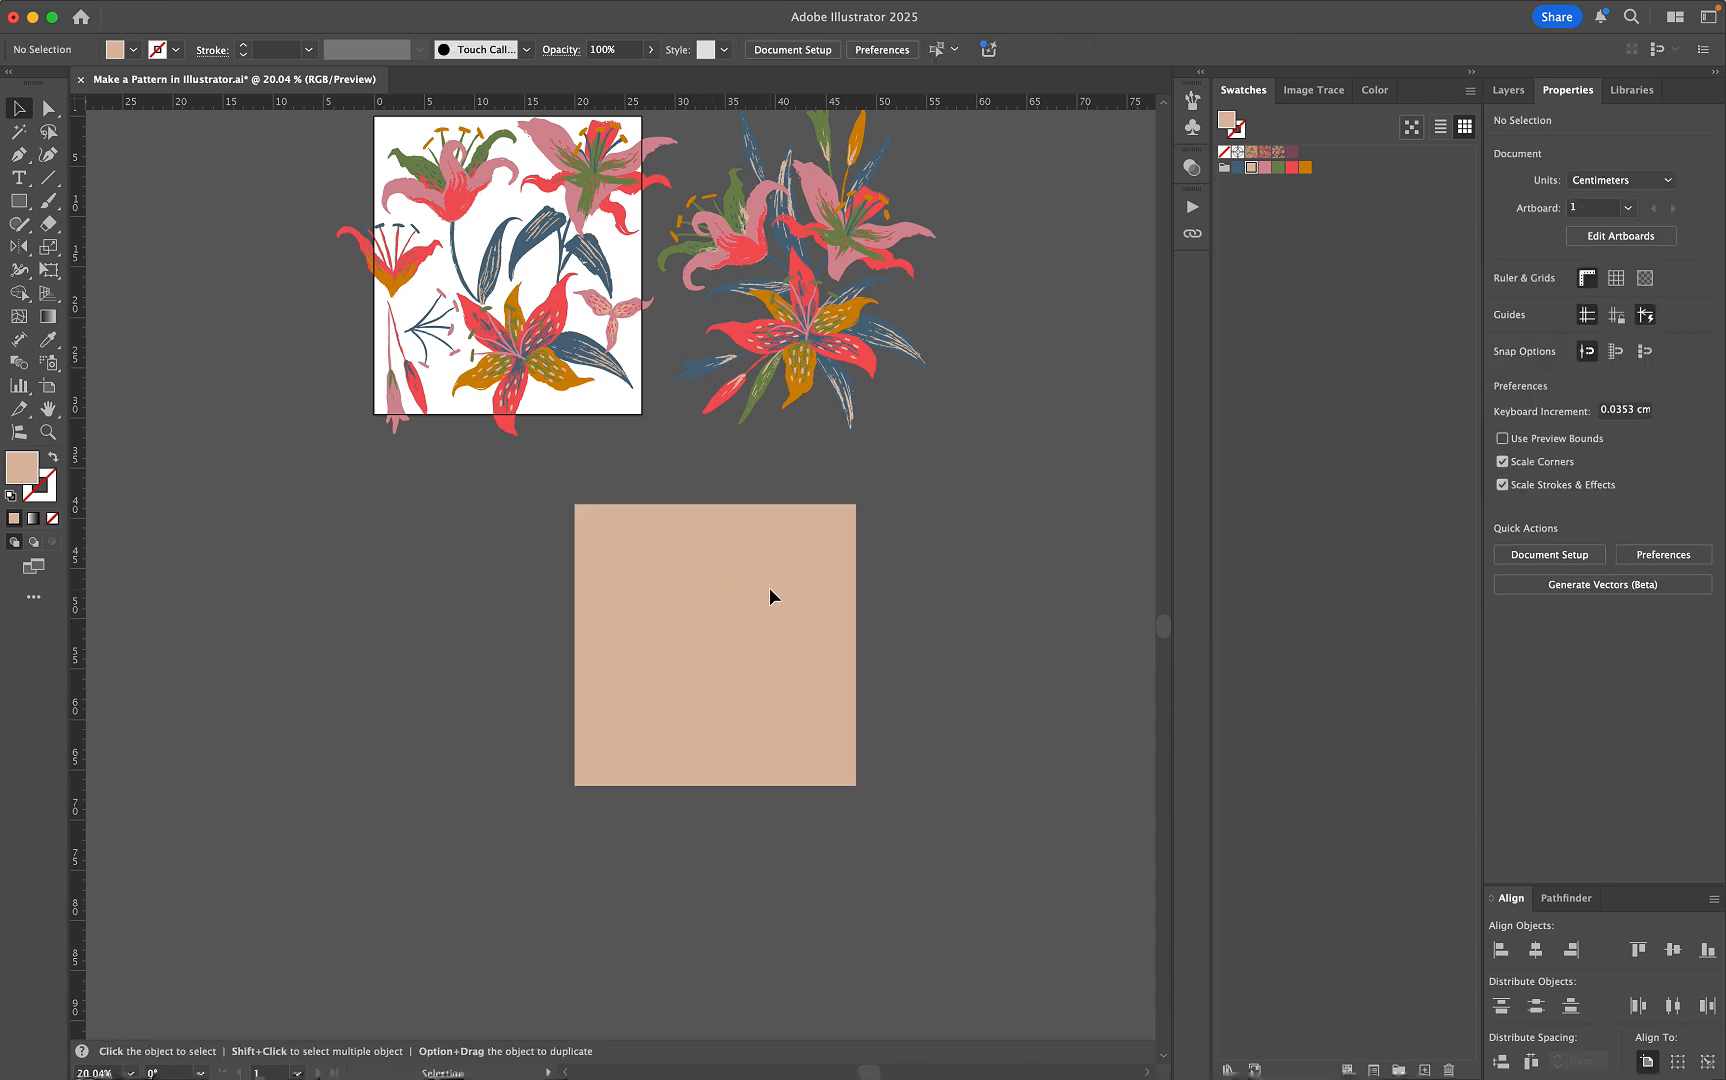
{"action": "key", "text": "alt+super+2"}
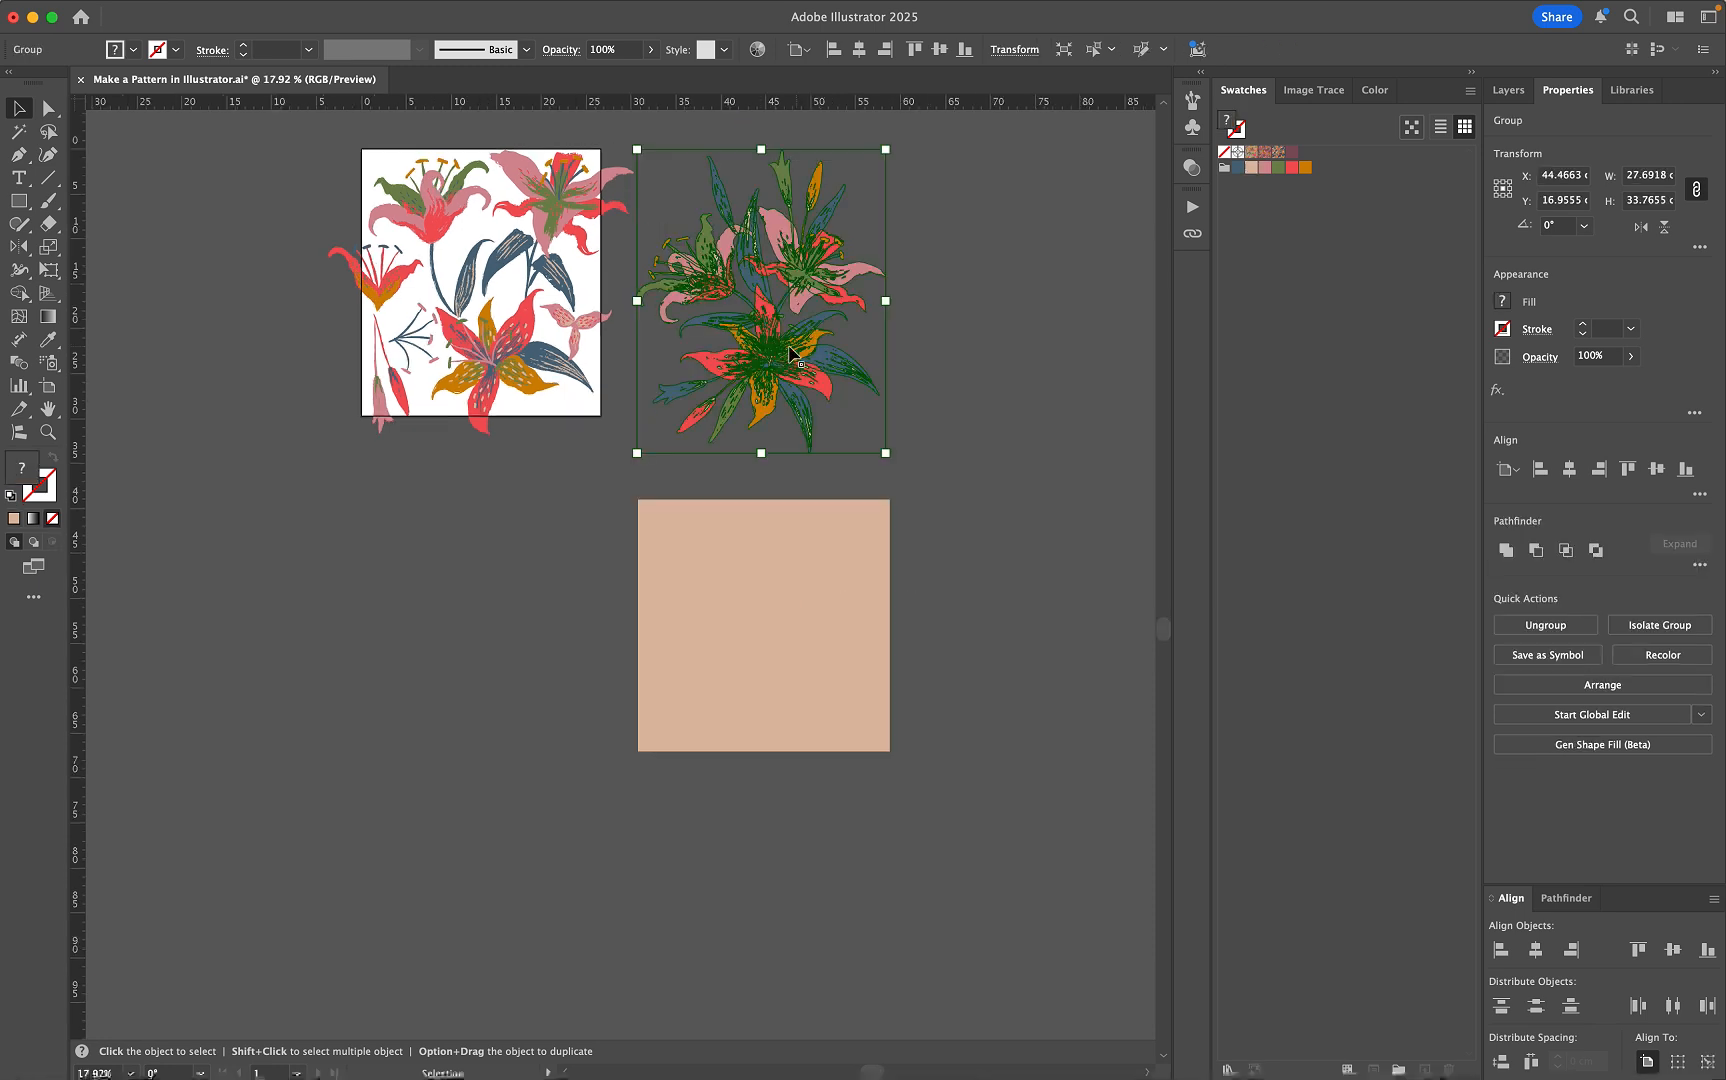
Step: Place the lily bouquet over the square's top and left edges and bring it to the front
{"action": "left_click_drag", "start_coordinate": [778, 350], "coordinate": [722, 568]}
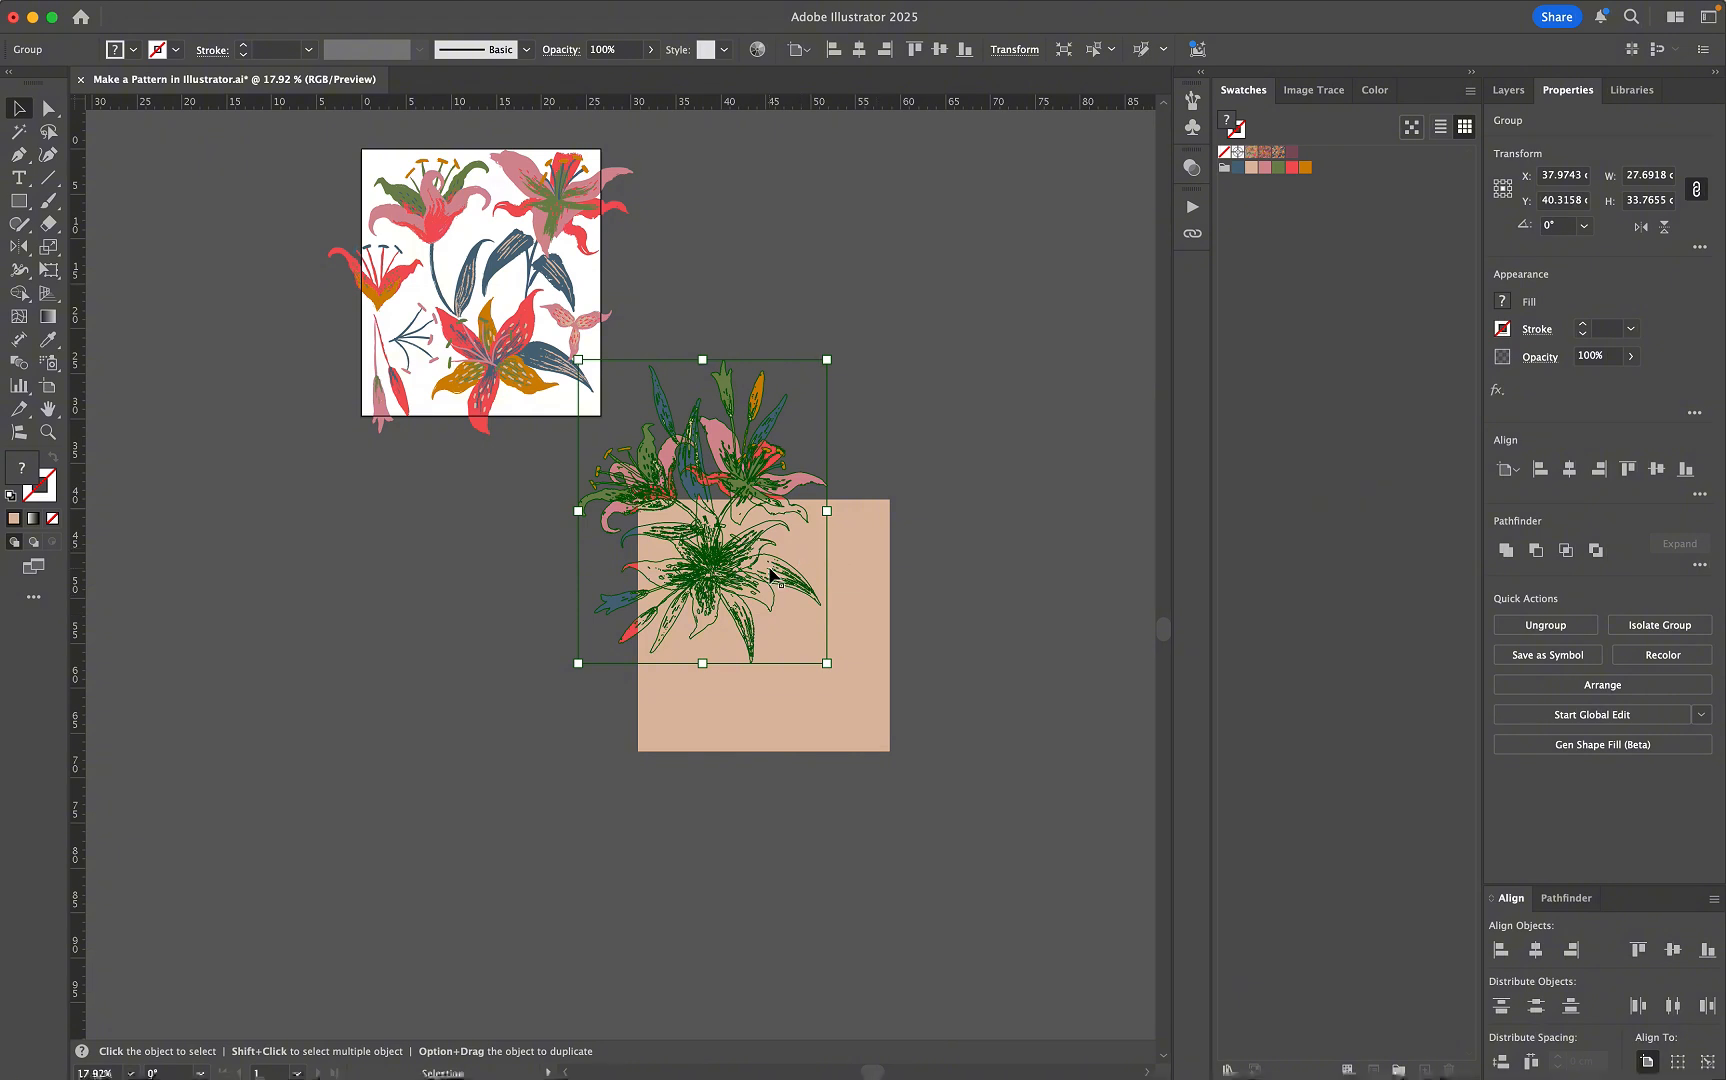
{"action": "key", "text": "super"}
{"action": "key", "text": "shift+super+bracketright"}
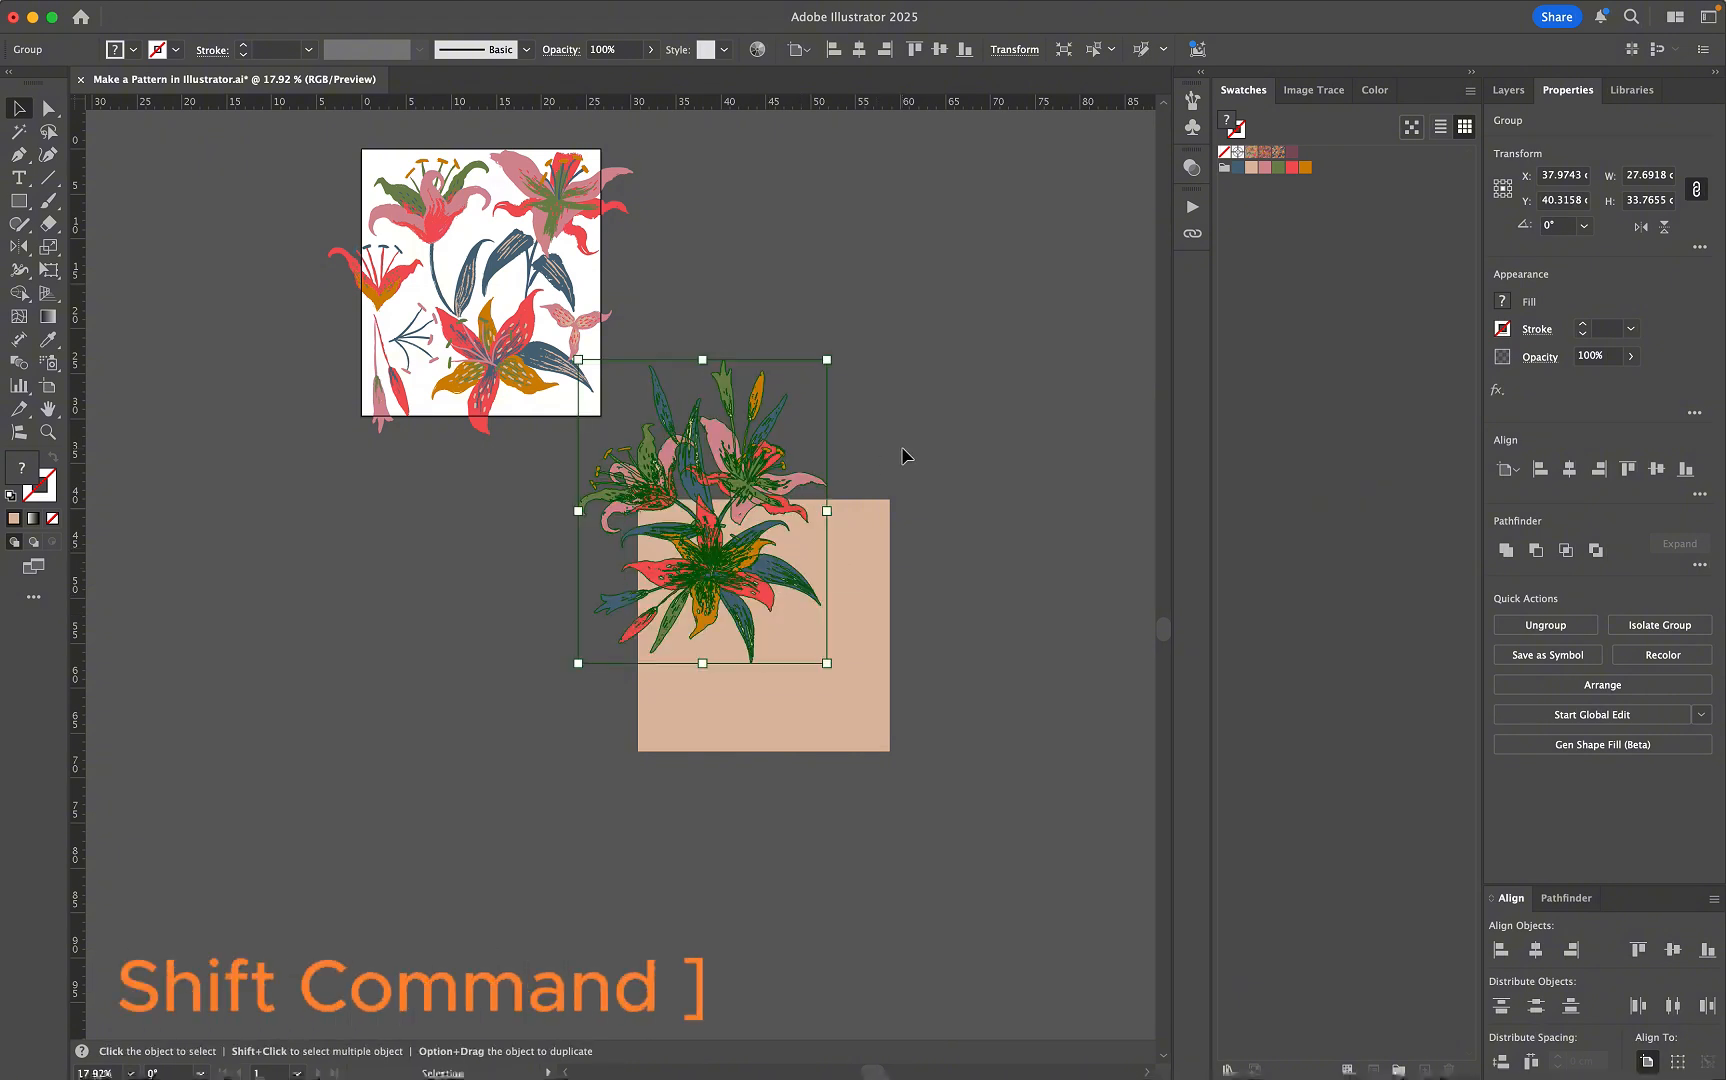
{"action": "left_click_drag", "start_coordinate": [765, 490], "coordinate": [757, 508]}
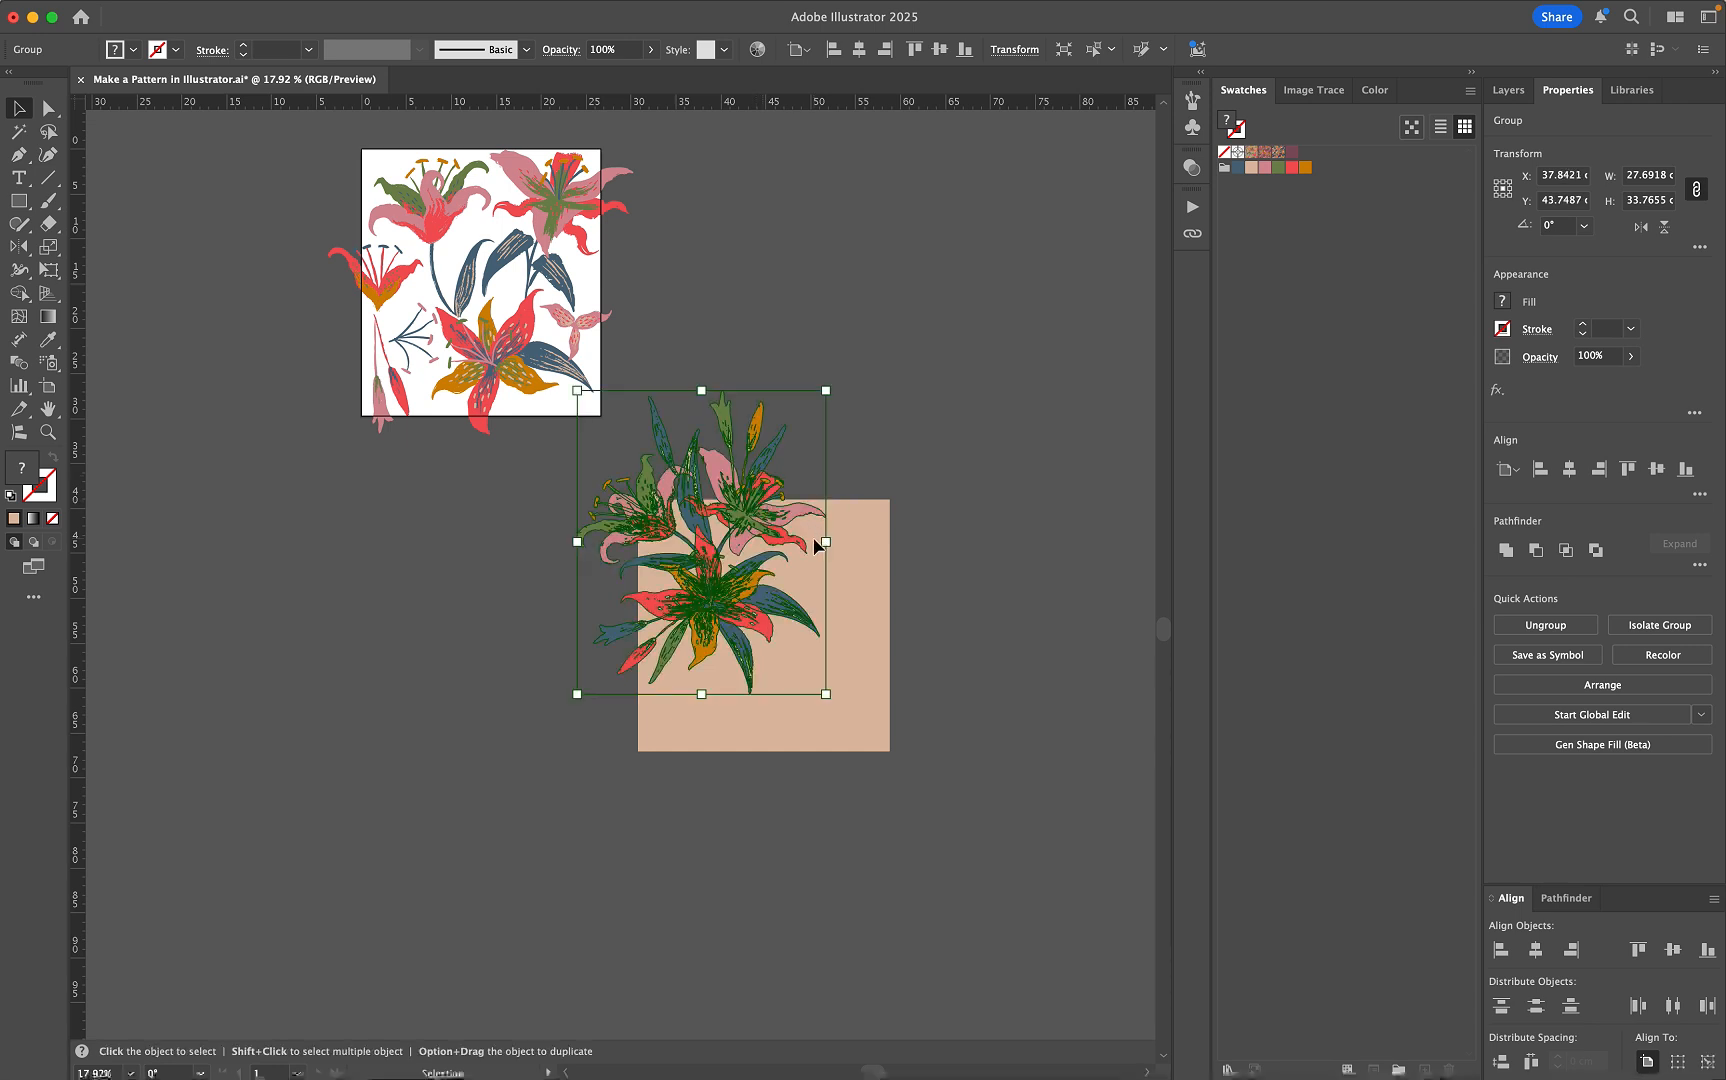
{"action": "scroll", "coordinate": [700, 505], "scroll_direction": "left", "scroll_amount": 2}
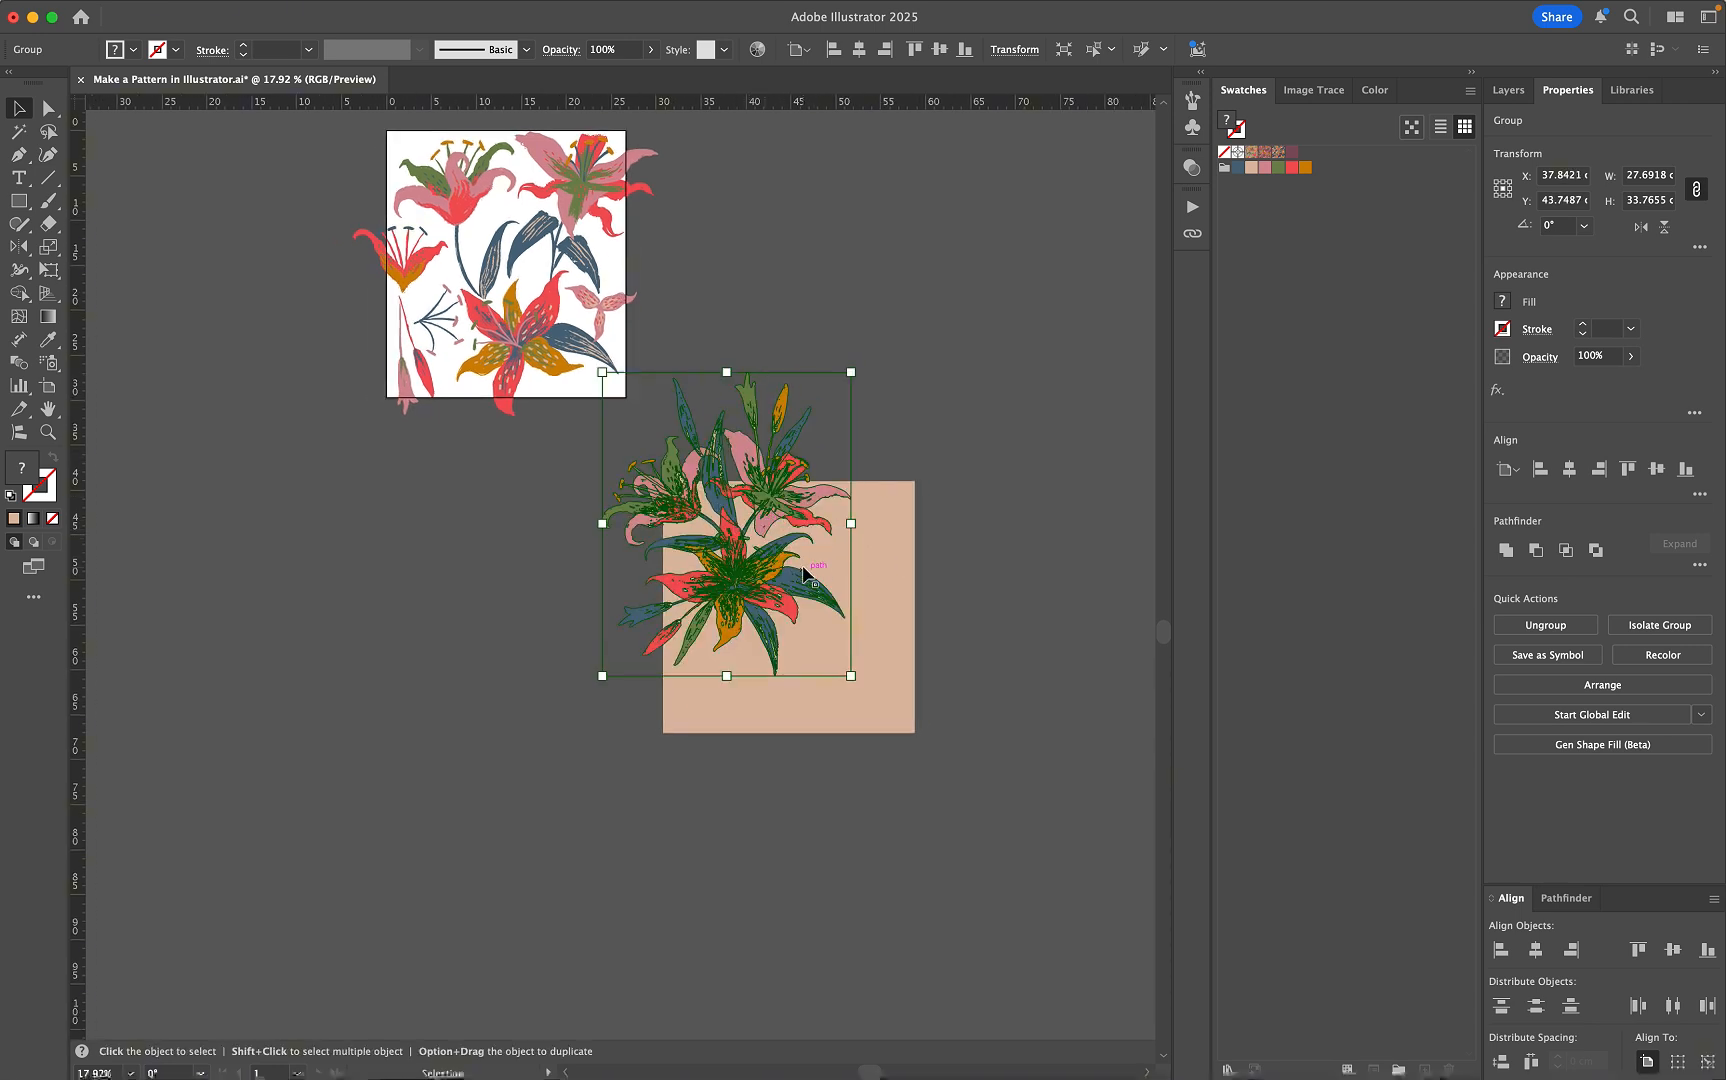
{"action": "left_click_drag", "start_coordinate": [769, 463], "coordinate": [767, 483]}
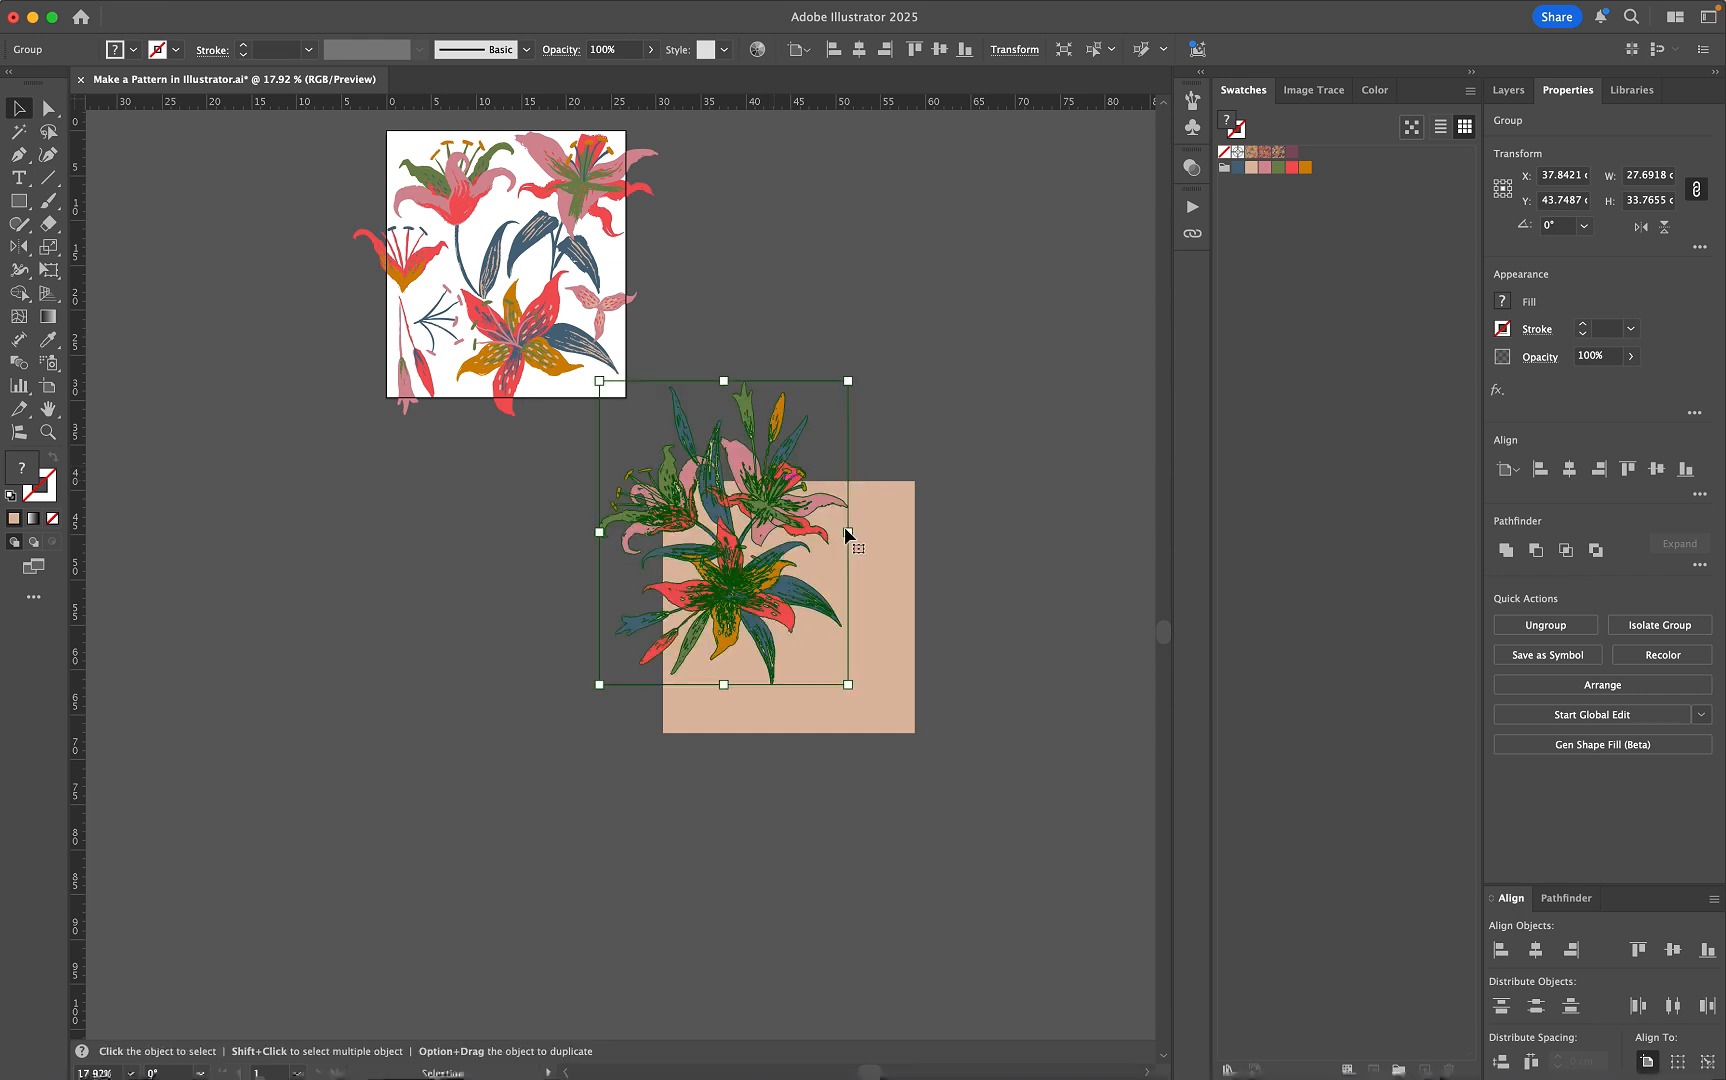
{"action": "left_click", "coordinate": [893, 573]}
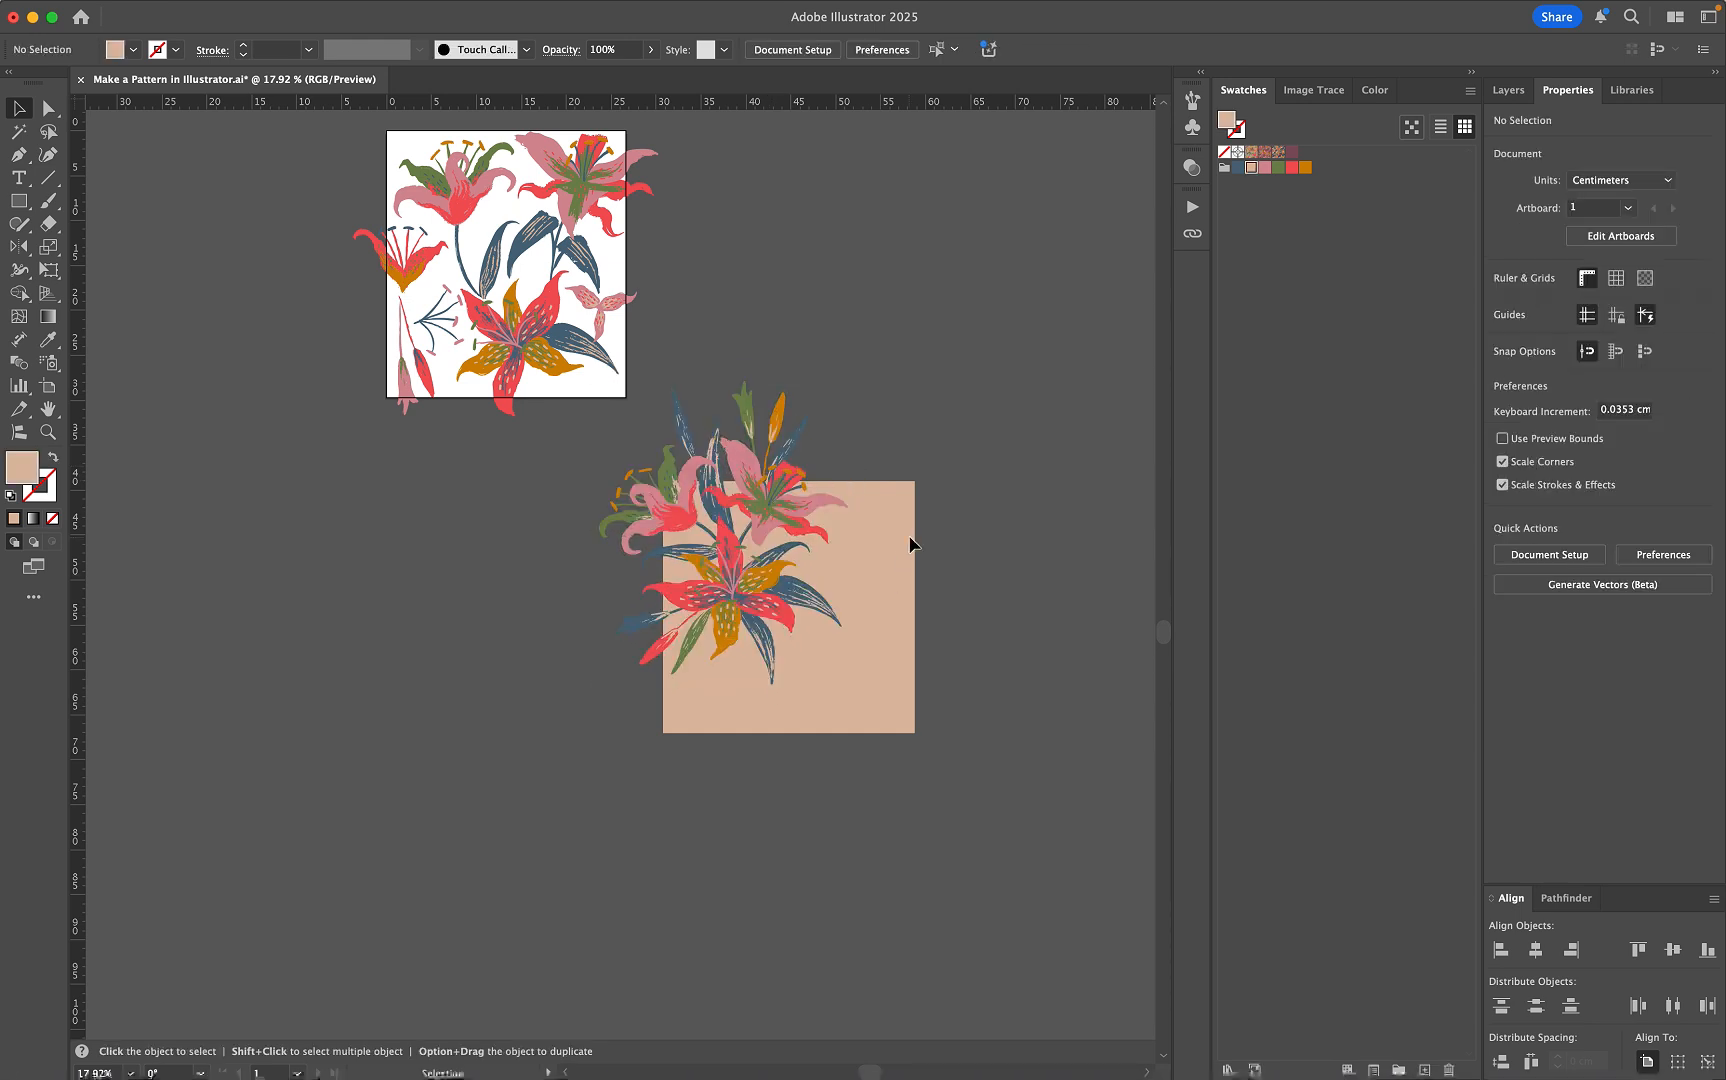
Step: Copy the bouquet with a move of 28 cm horizontally and 0 cm vertically
{"action": "scroll", "coordinate": [916, 570], "scroll_direction": "right", "scroll_amount": 1}
{"action": "scroll", "coordinate": [916, 570], "scroll_direction": "down", "scroll_amount": 1}
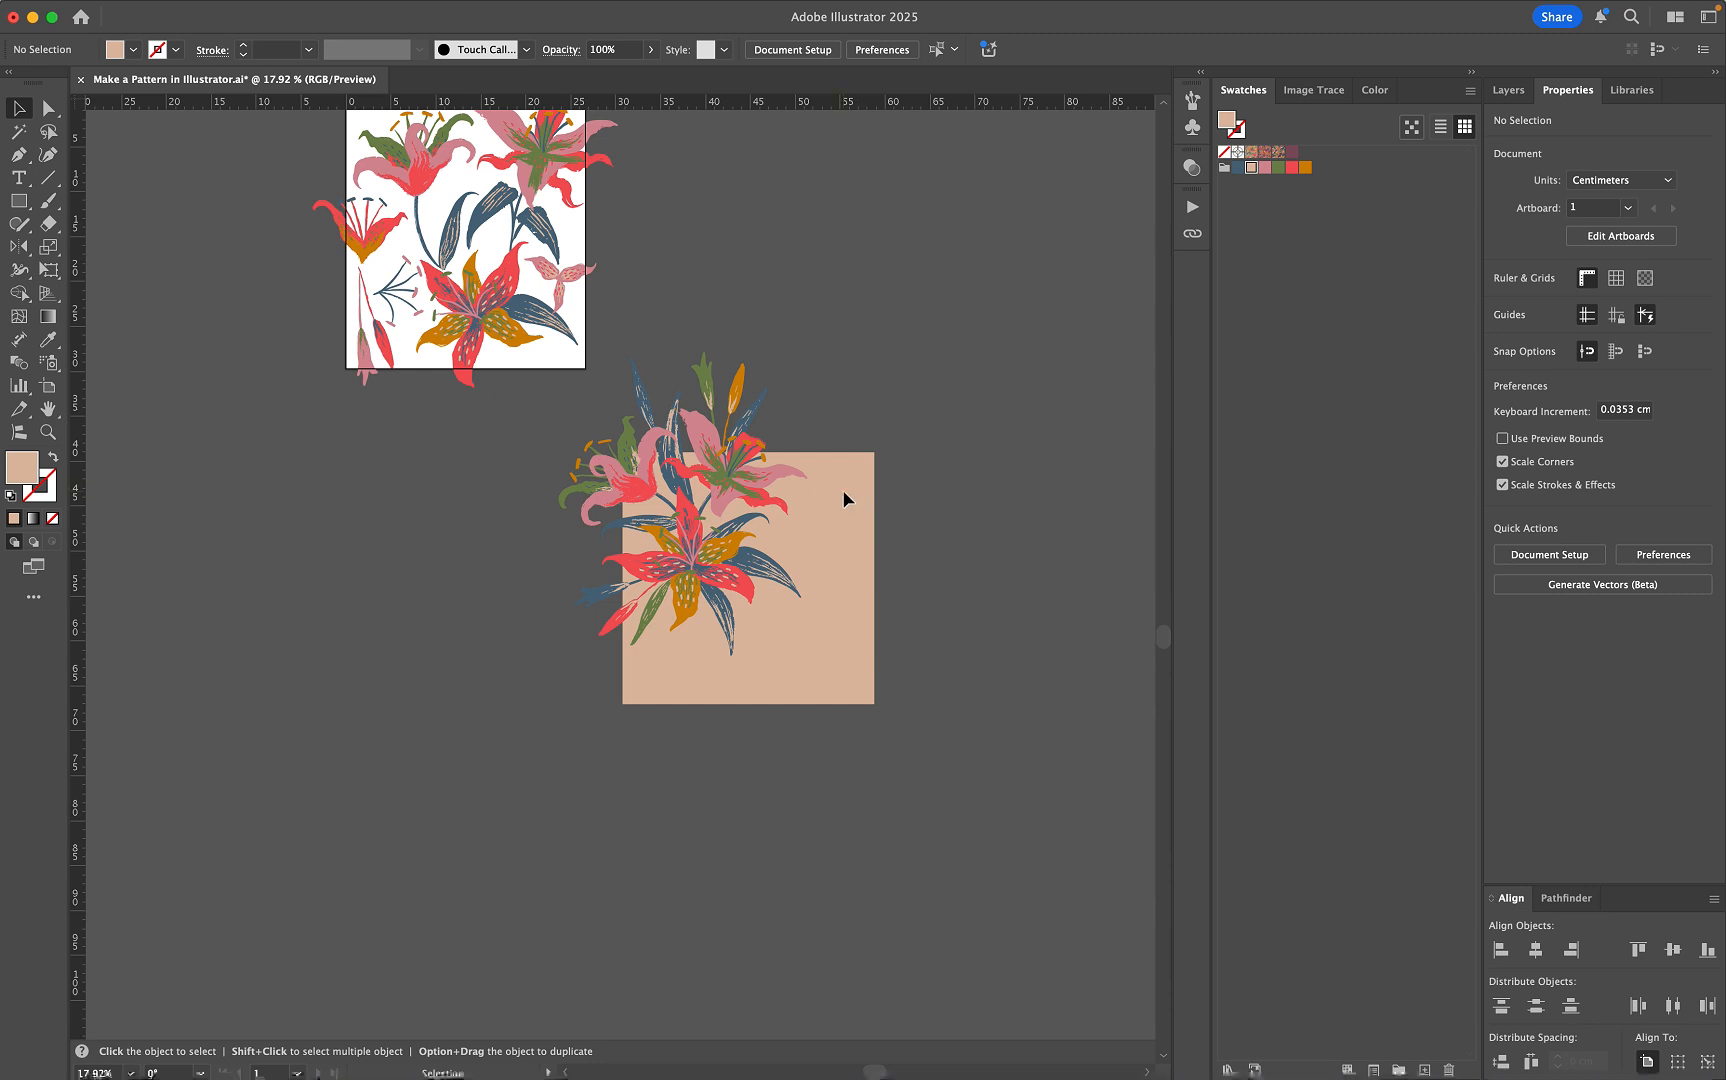
{"action": "left_click", "coordinate": [715, 443]}
{"action": "key", "text": "Return"}
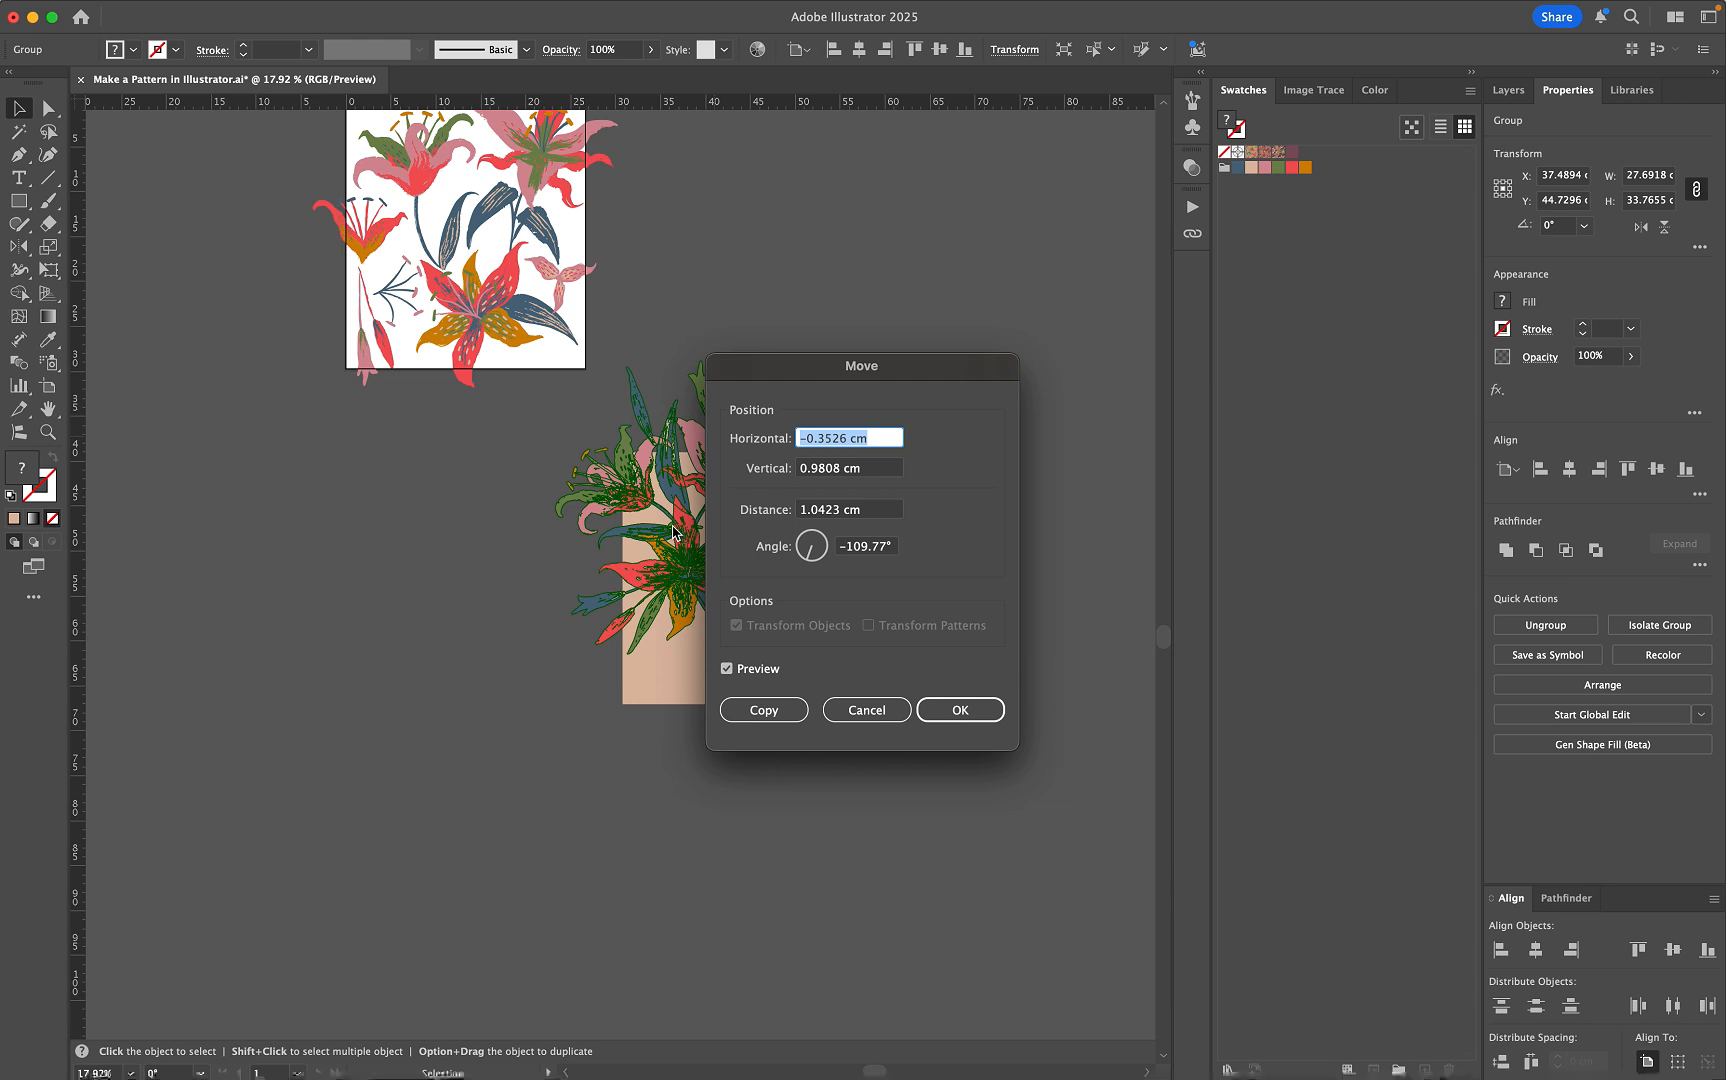
{"action": "type", "text": "28"}
{"action": "key", "text": "Tab"}
{"action": "type", "text": "0"}
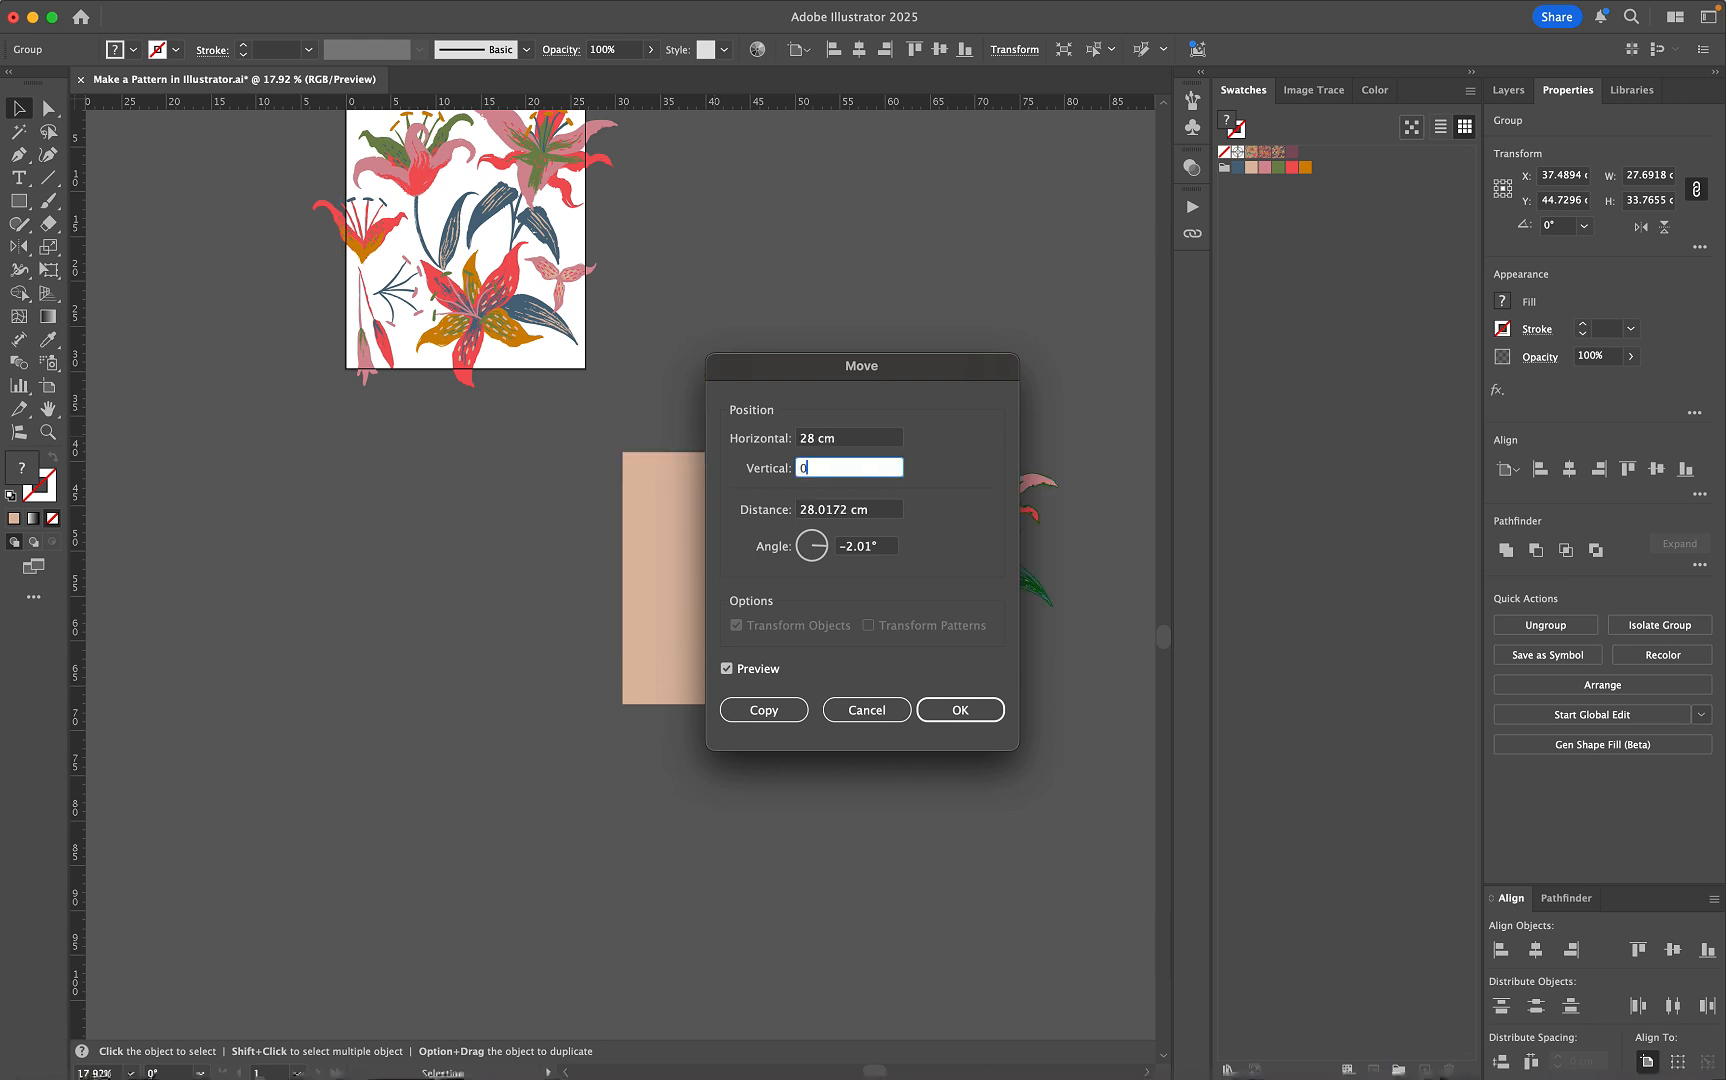
{"action": "left_click", "coordinate": [749, 708]}
{"action": "left_click", "coordinate": [838, 742]}
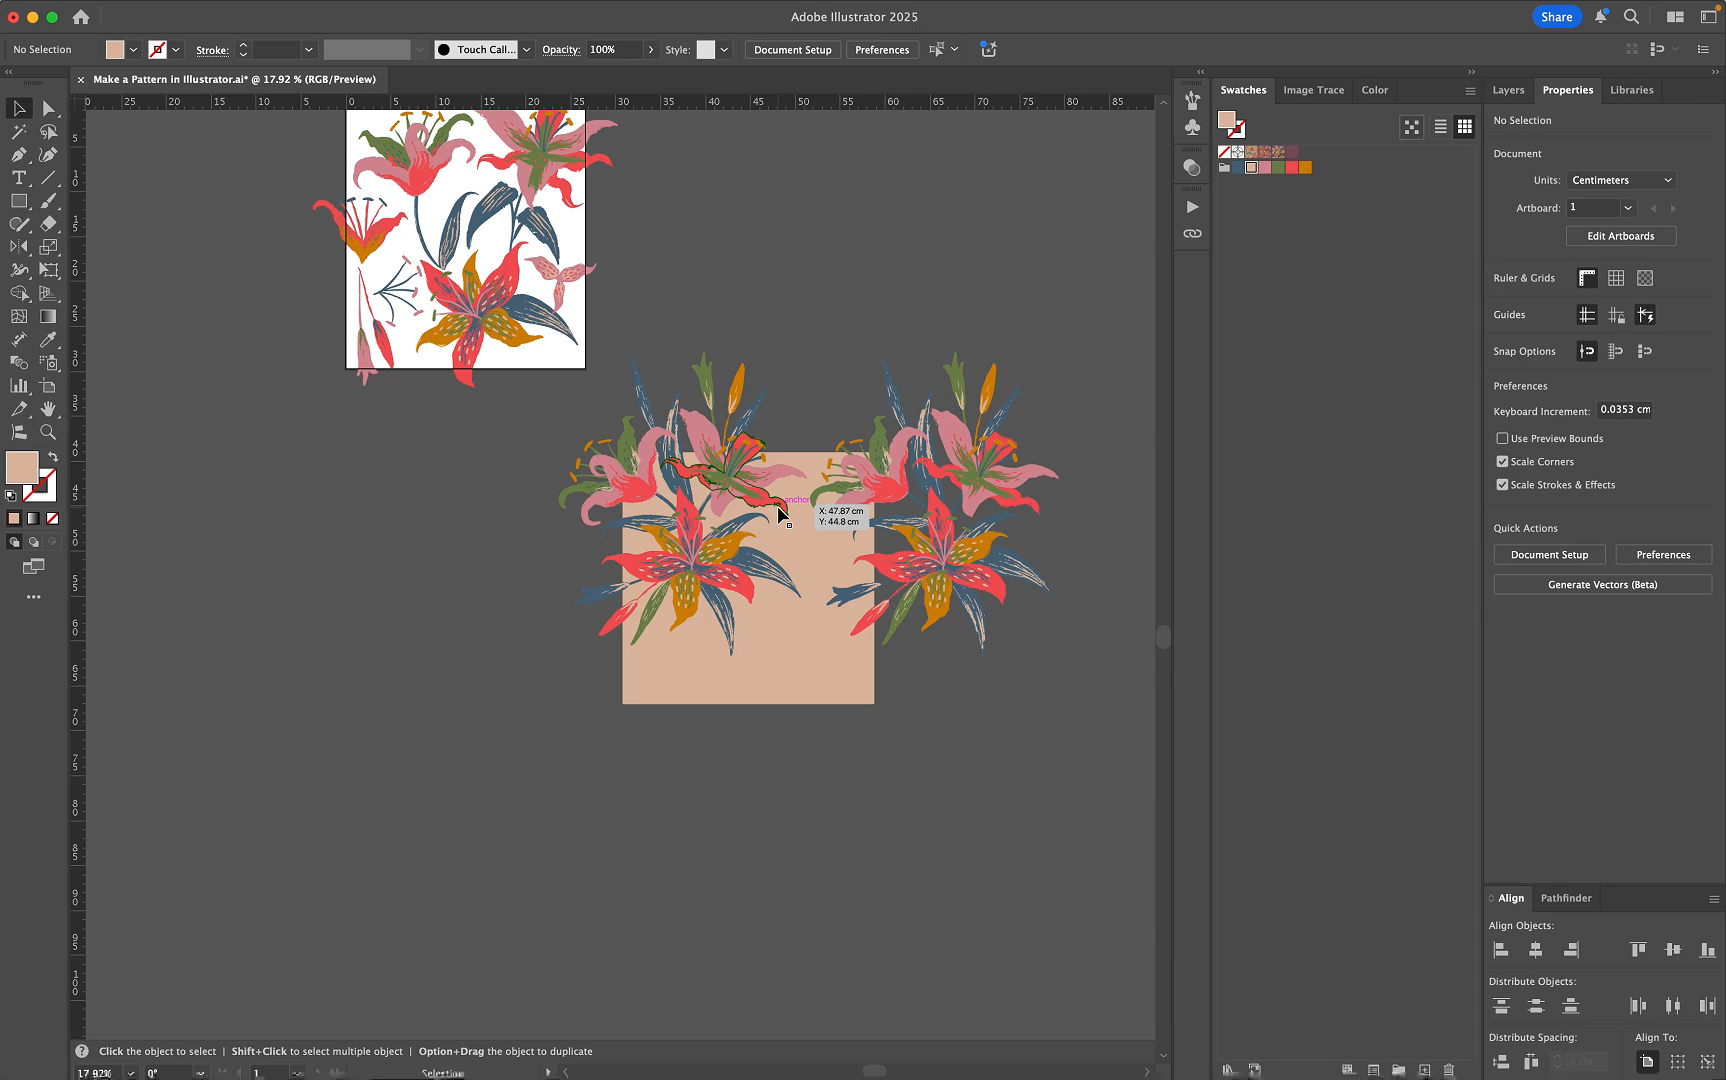
Step: Copy both bouquets together with a move of 0 cm horizontally and 28 cm vertically
{"action": "scroll", "coordinate": [680, 530], "scroll_direction": "up", "scroll_amount": 5}
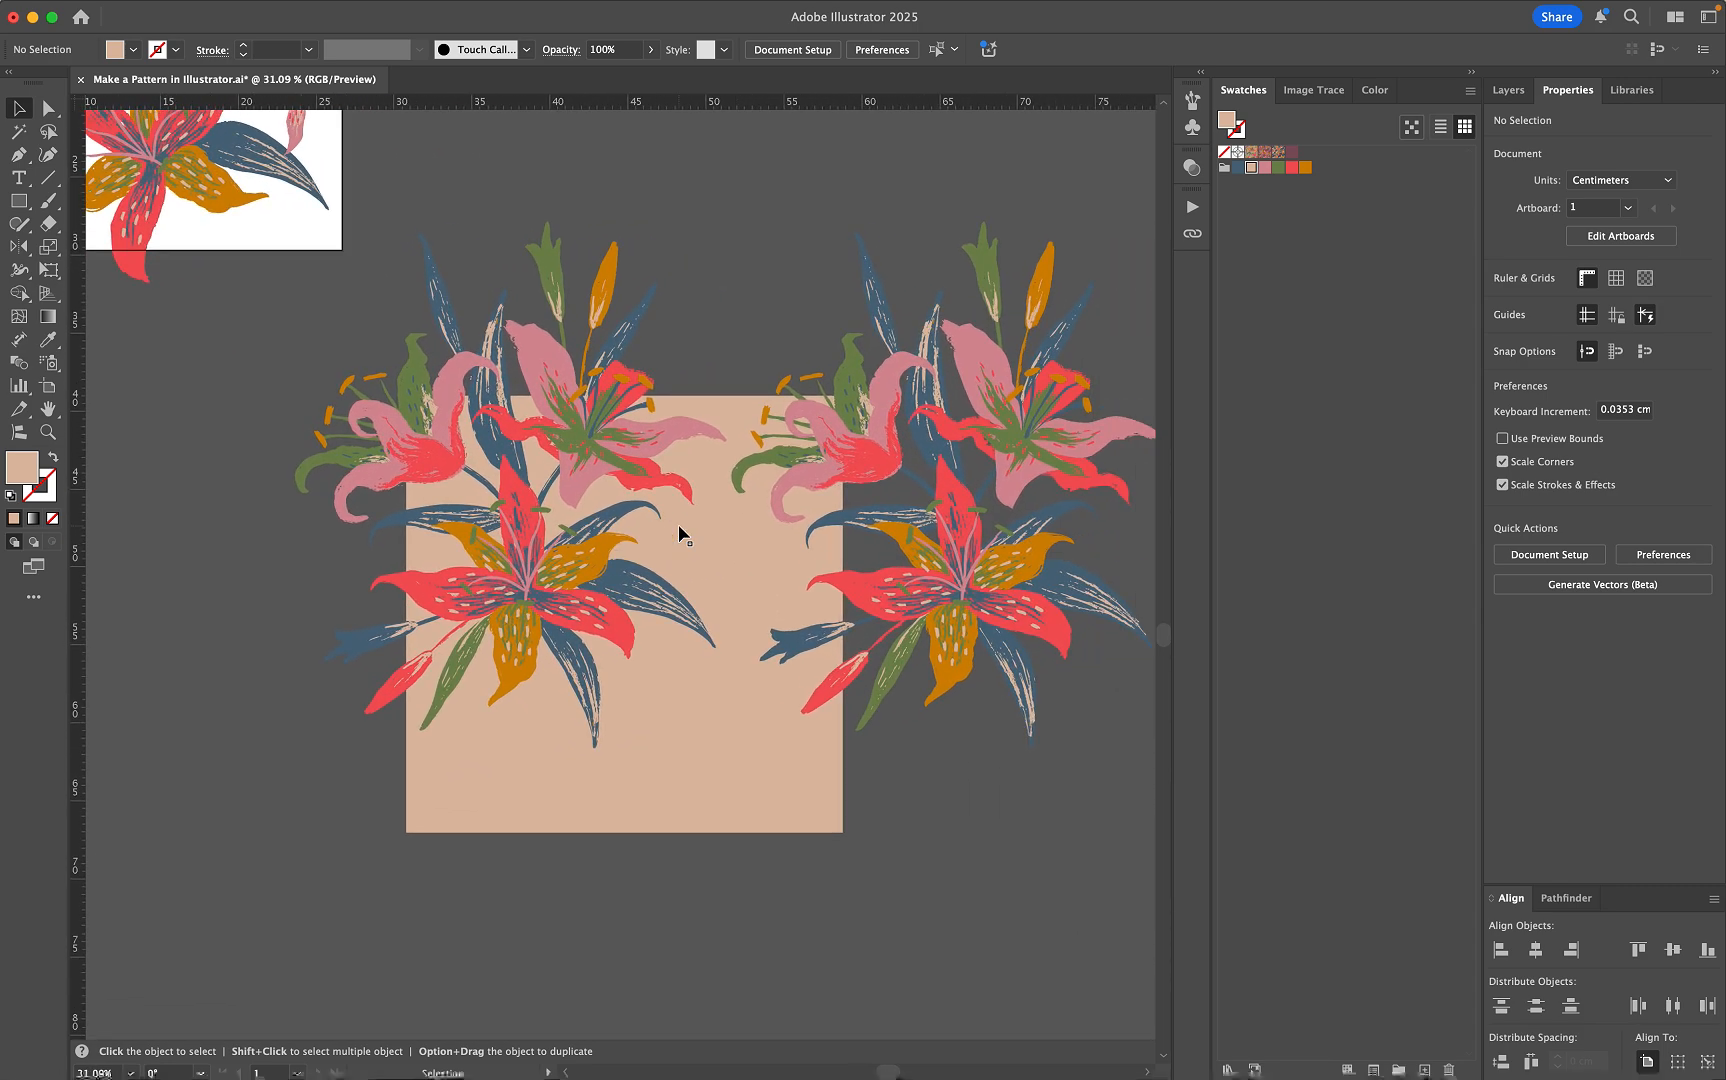
{"action": "scroll", "coordinate": [678, 525], "scroll_direction": "right", "scroll_amount": 3}
{"action": "scroll", "coordinate": [678, 525], "scroll_direction": "down", "scroll_amount": 2}
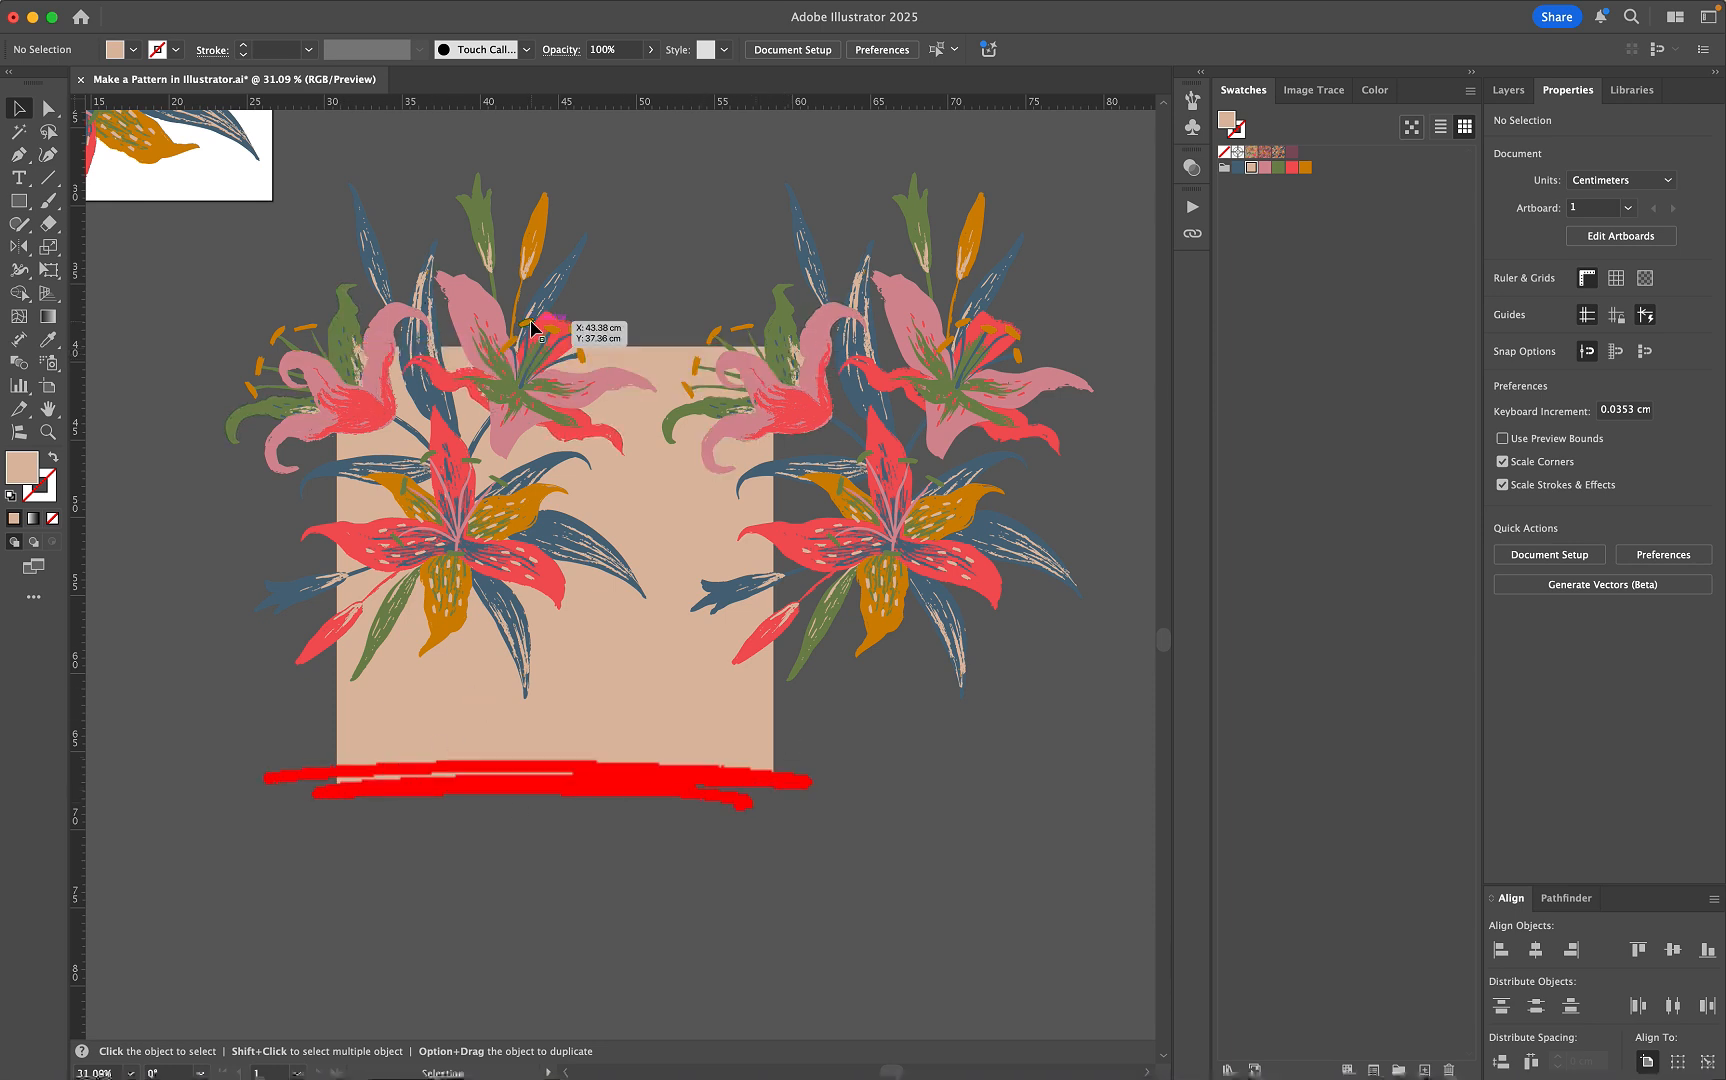
{"action": "left_click", "coordinate": [486, 246]}
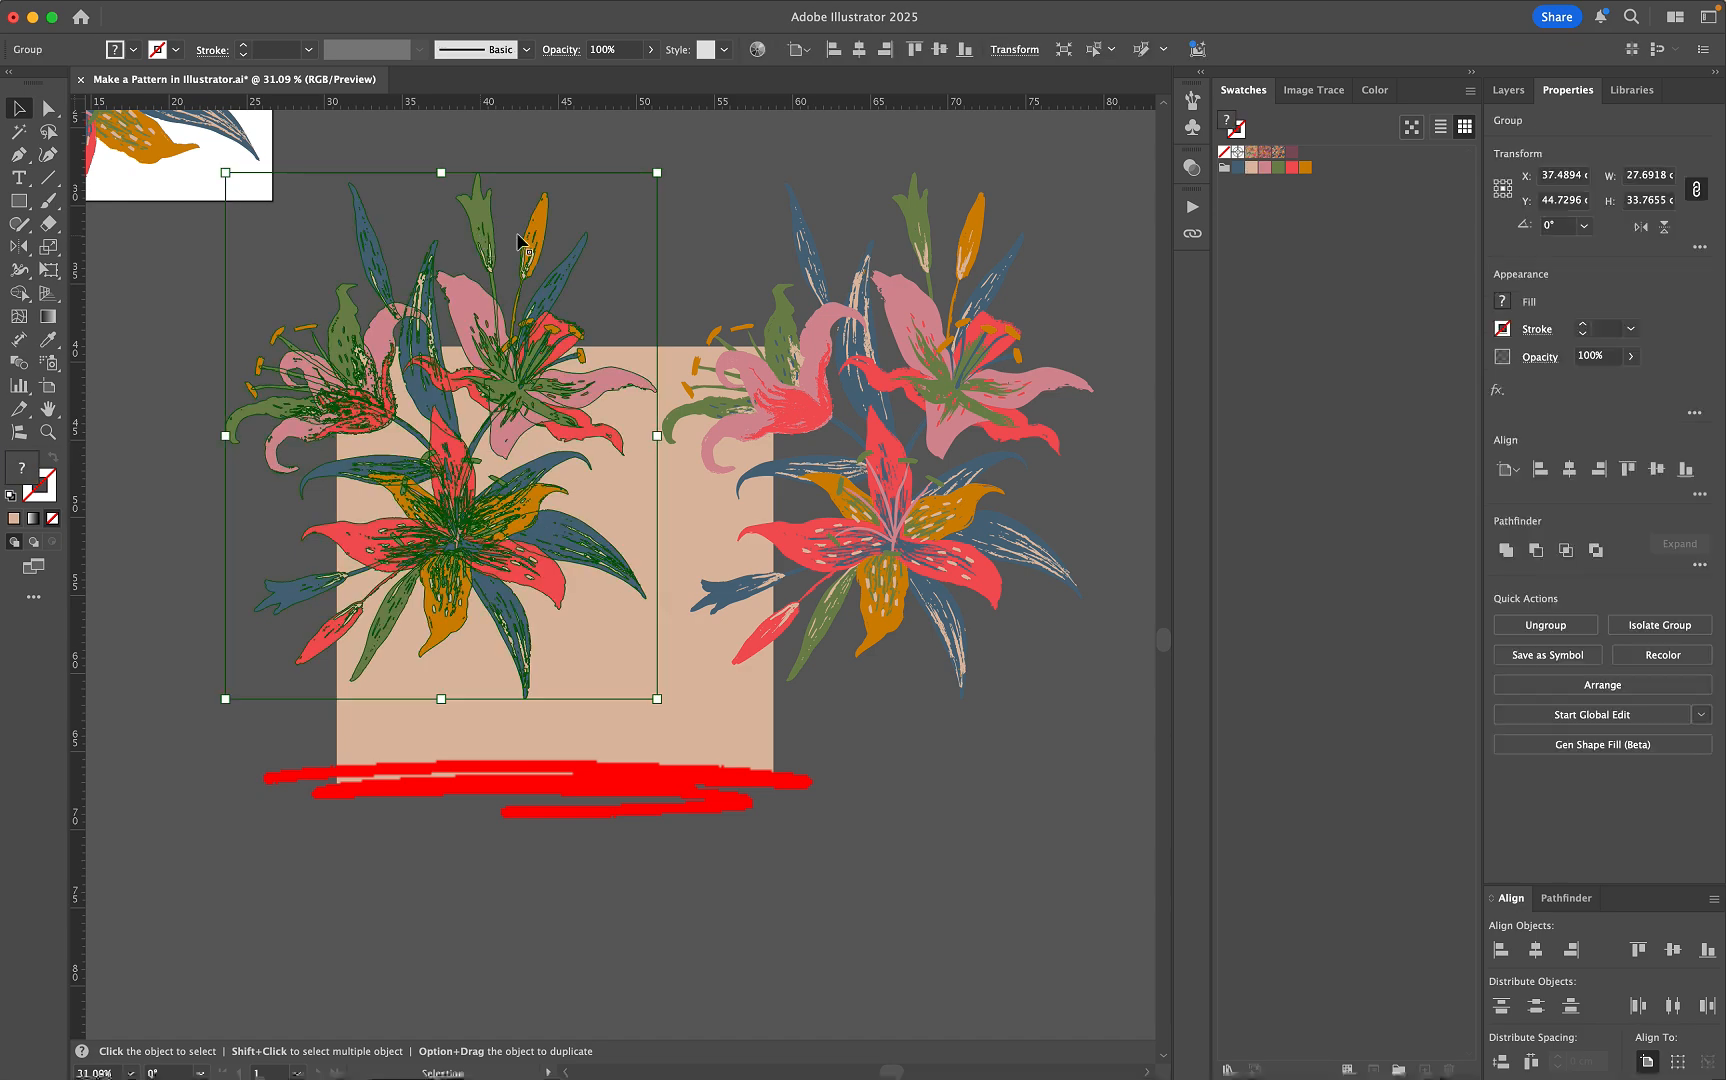
{"action": "left_click", "coordinate": [910, 236], "text": "shift"}
{"action": "key", "text": "Return"}
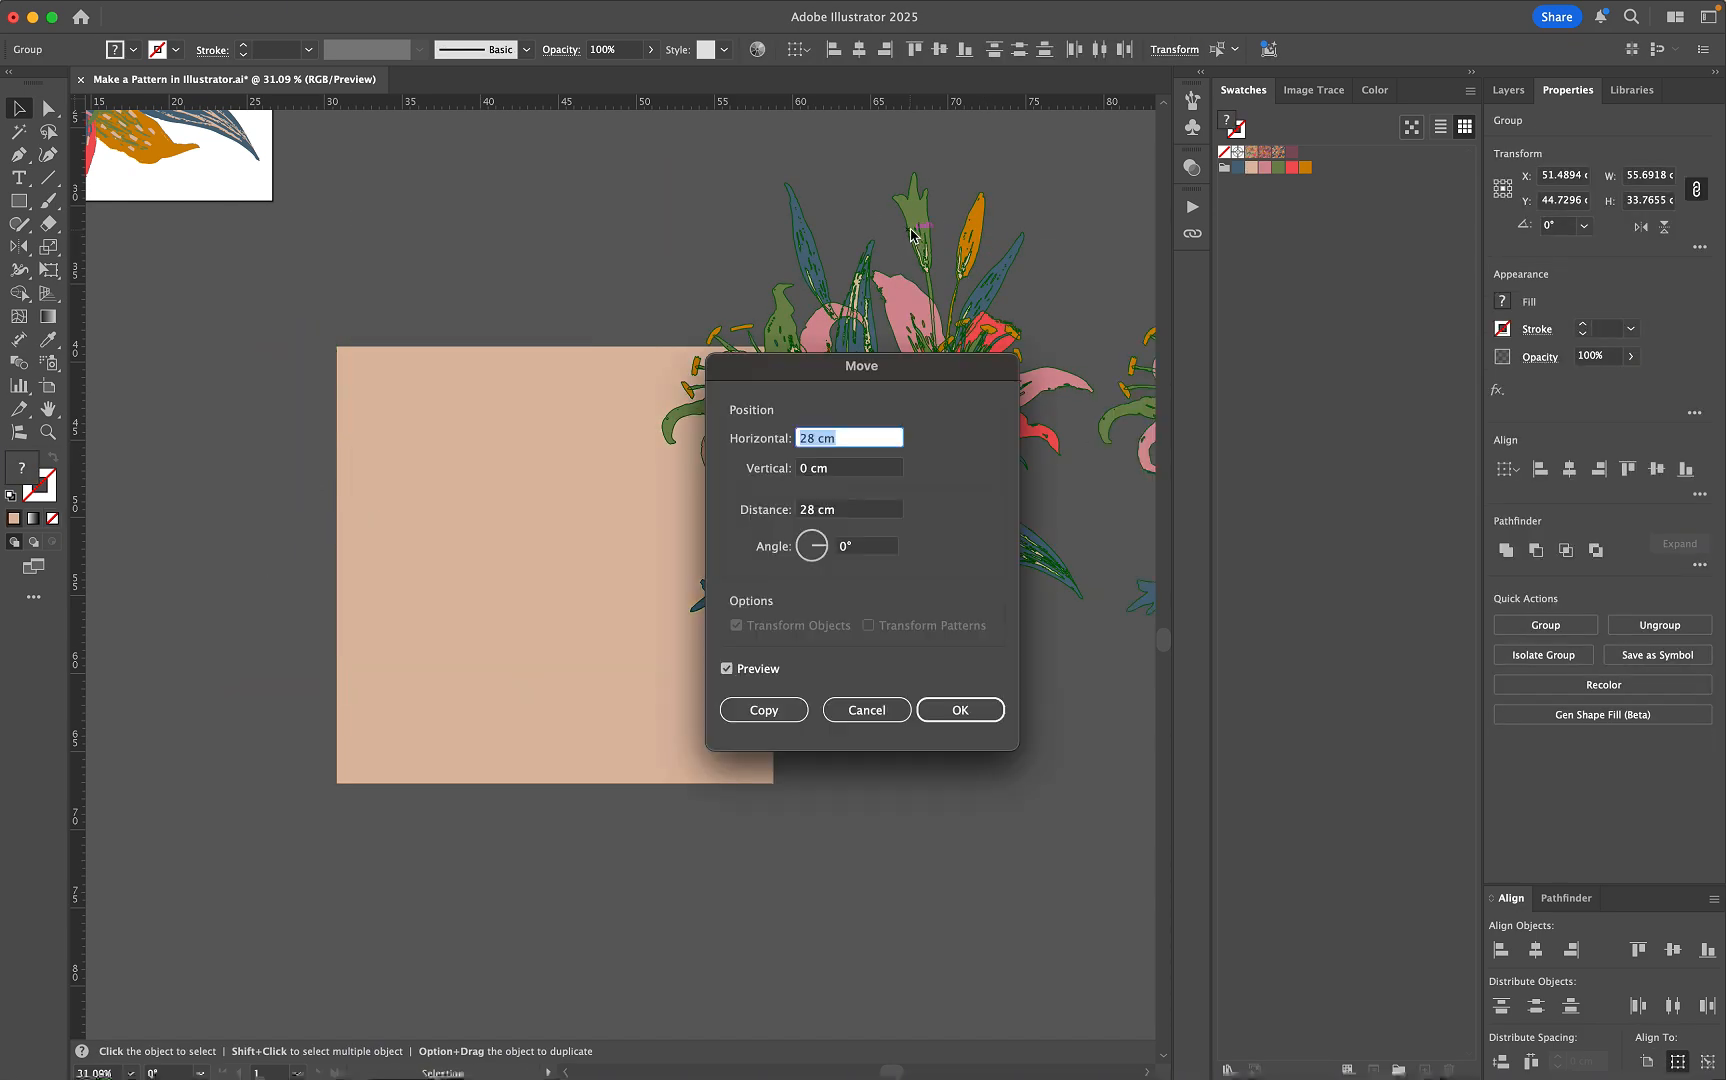
{"action": "type", "text": "0"}
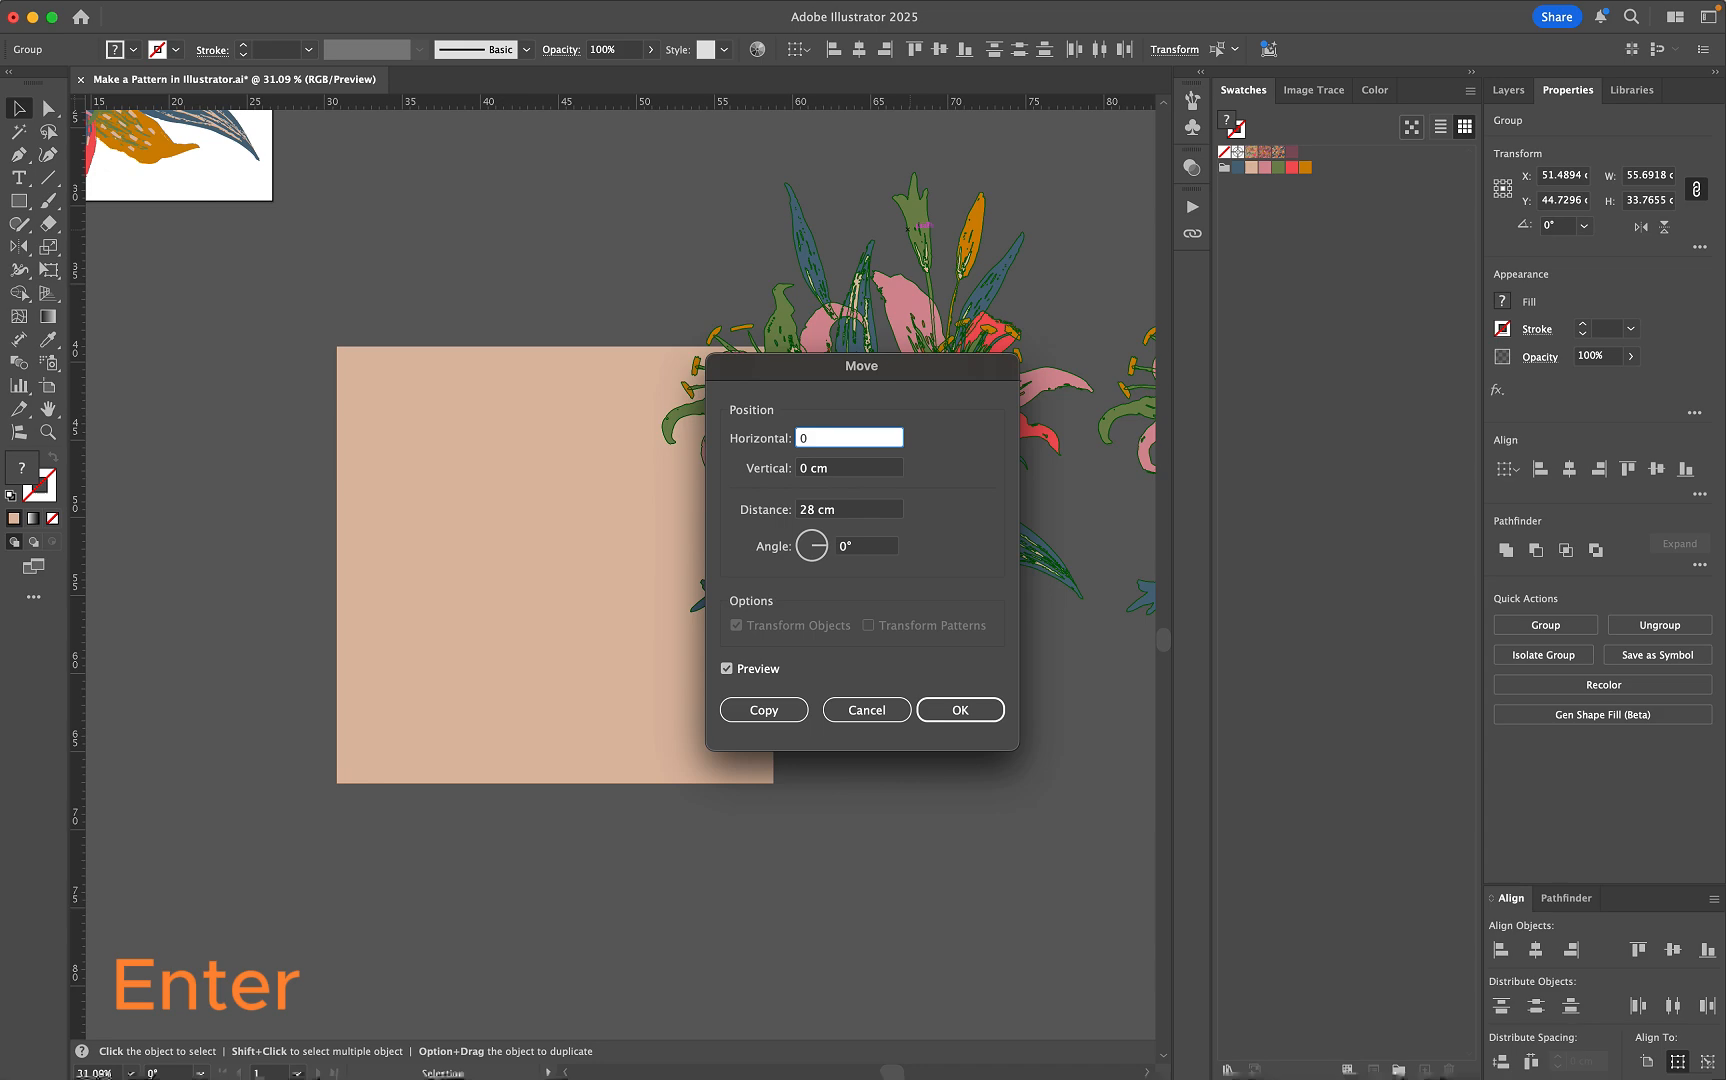
{"action": "key", "text": "Tab"}
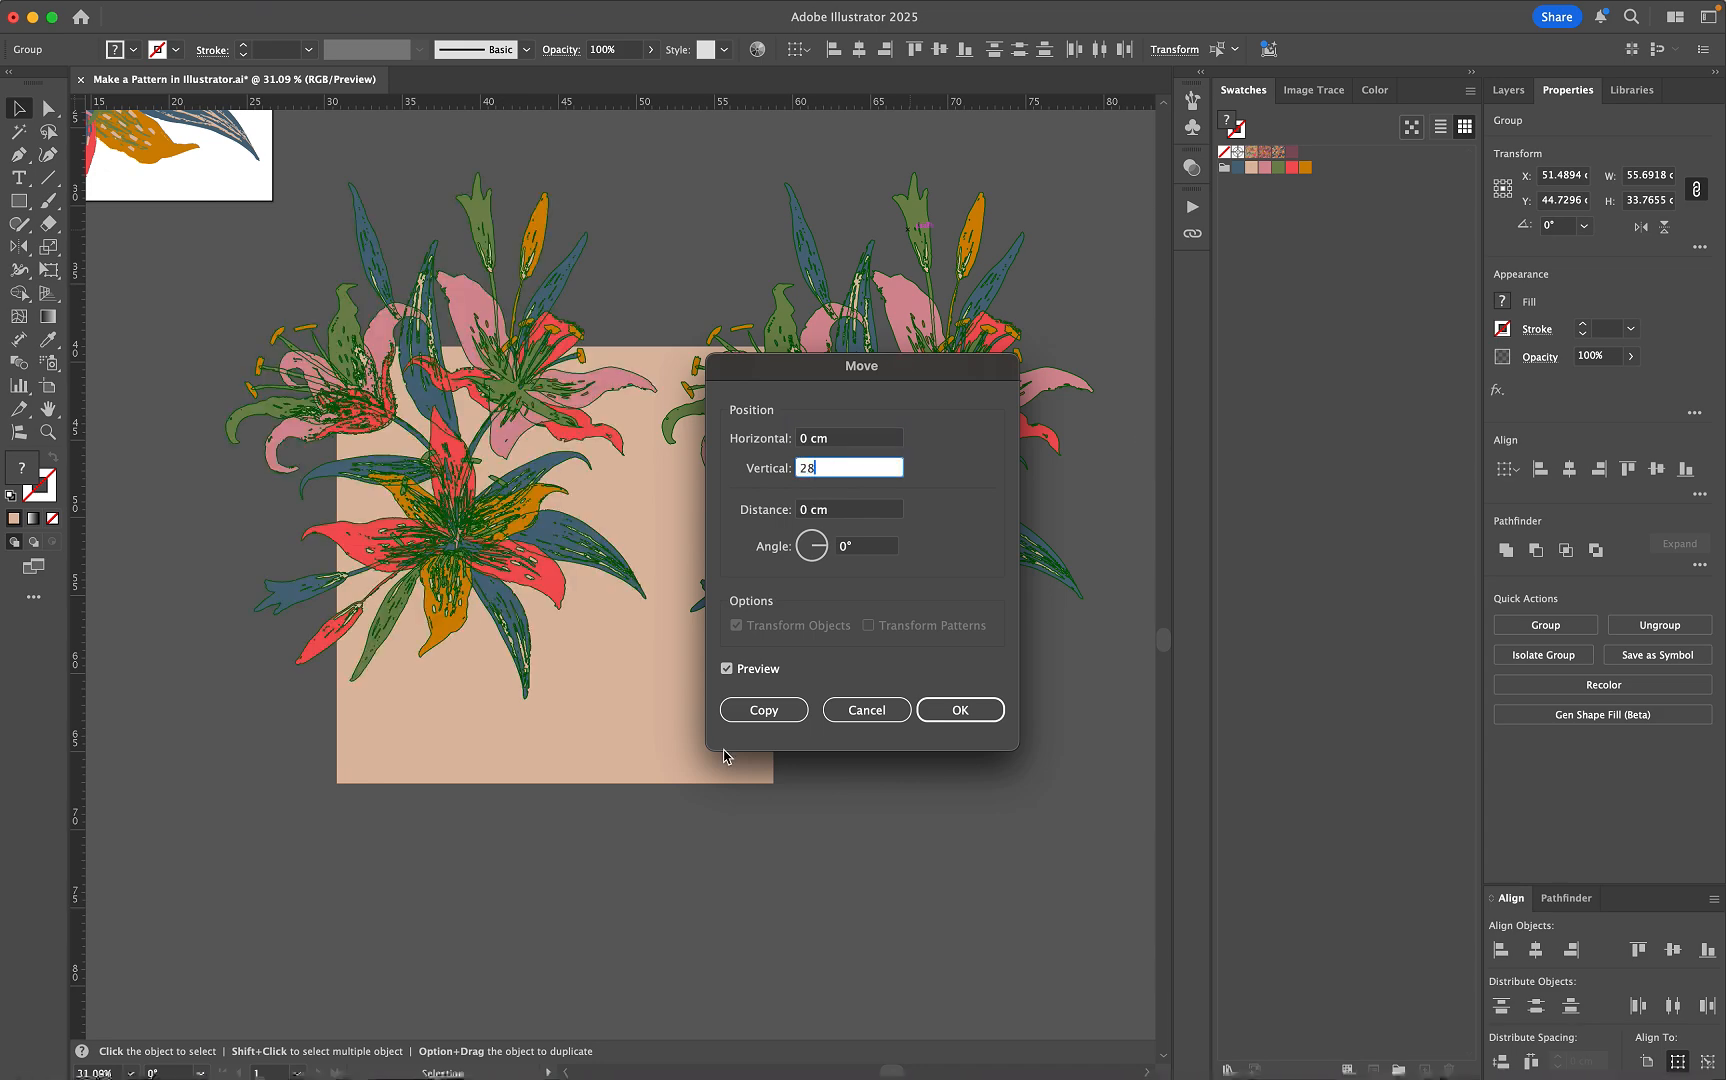
{"action": "type", "text": "28"}
{"action": "left_click", "coordinate": [763, 709]}
{"action": "scroll", "coordinate": [759, 718], "scroll_direction": "down", "scroll_amount": 3}
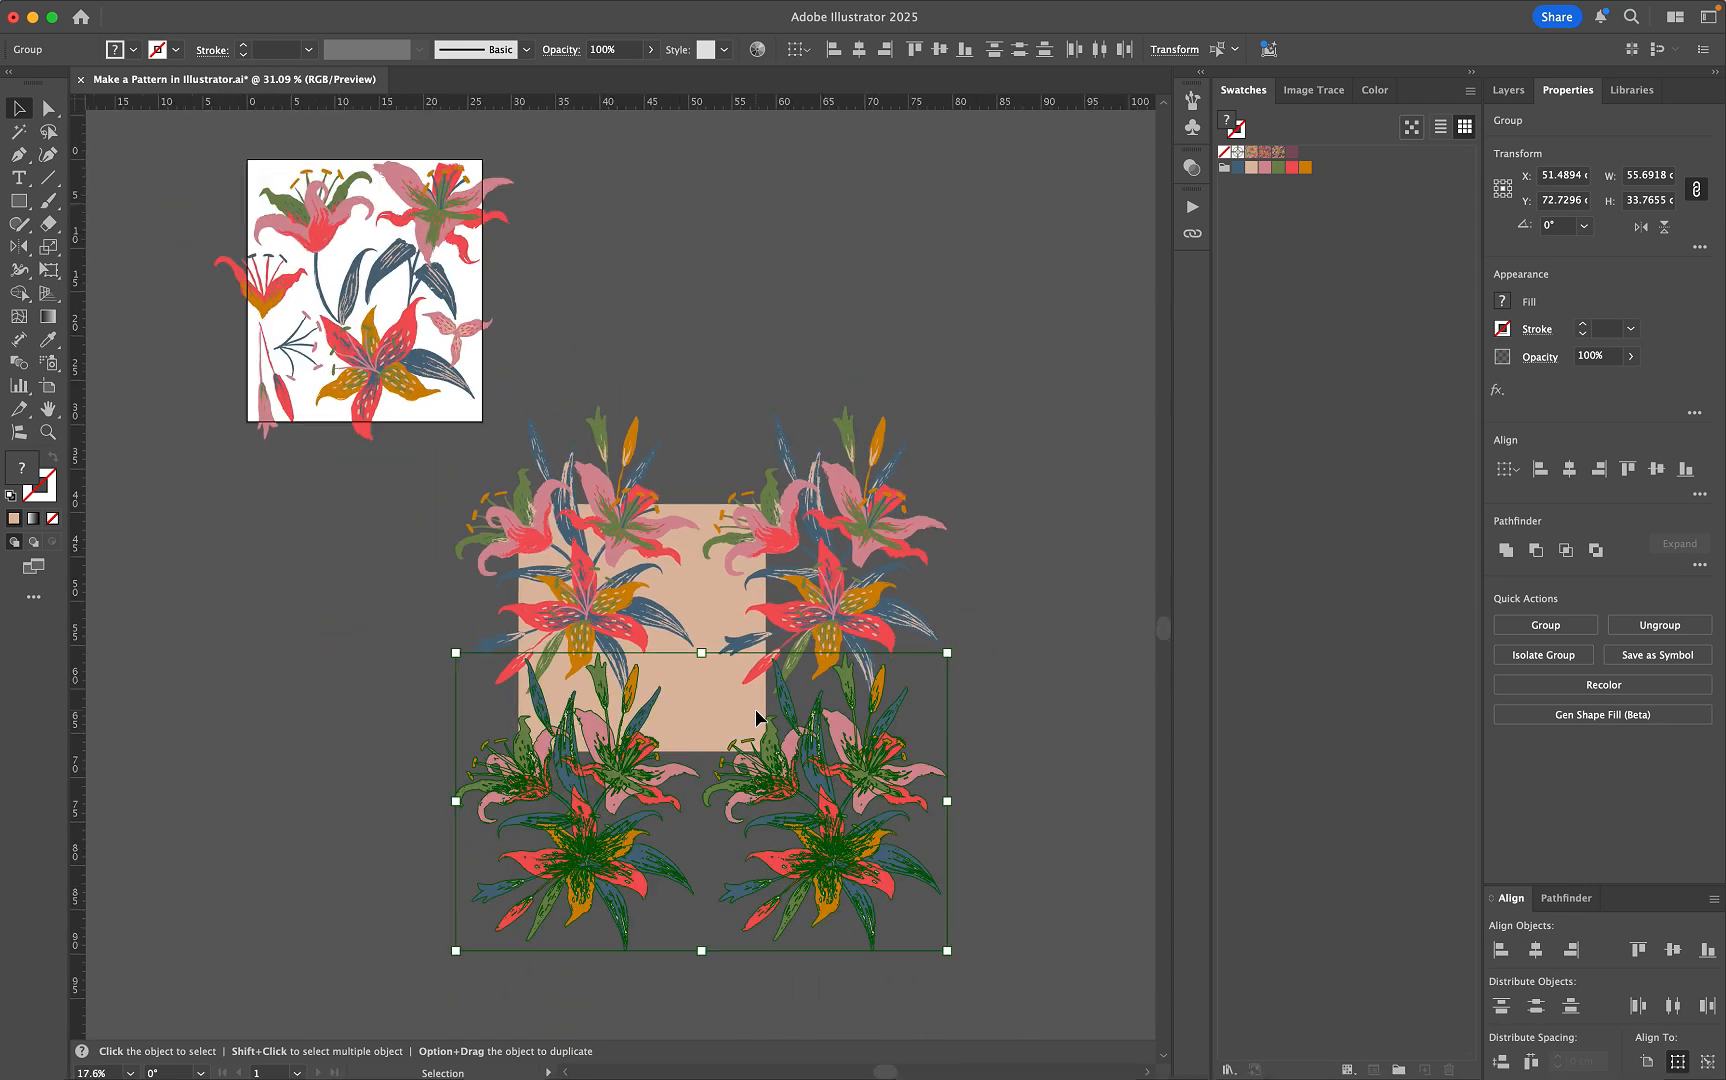
{"action": "scroll", "coordinate": [757, 718], "scroll_direction": "down", "scroll_amount": 4}
{"action": "left_click", "coordinate": [693, 605]}
{"action": "scroll", "coordinate": [693, 605], "scroll_direction": "right", "scroll_amount": 3}
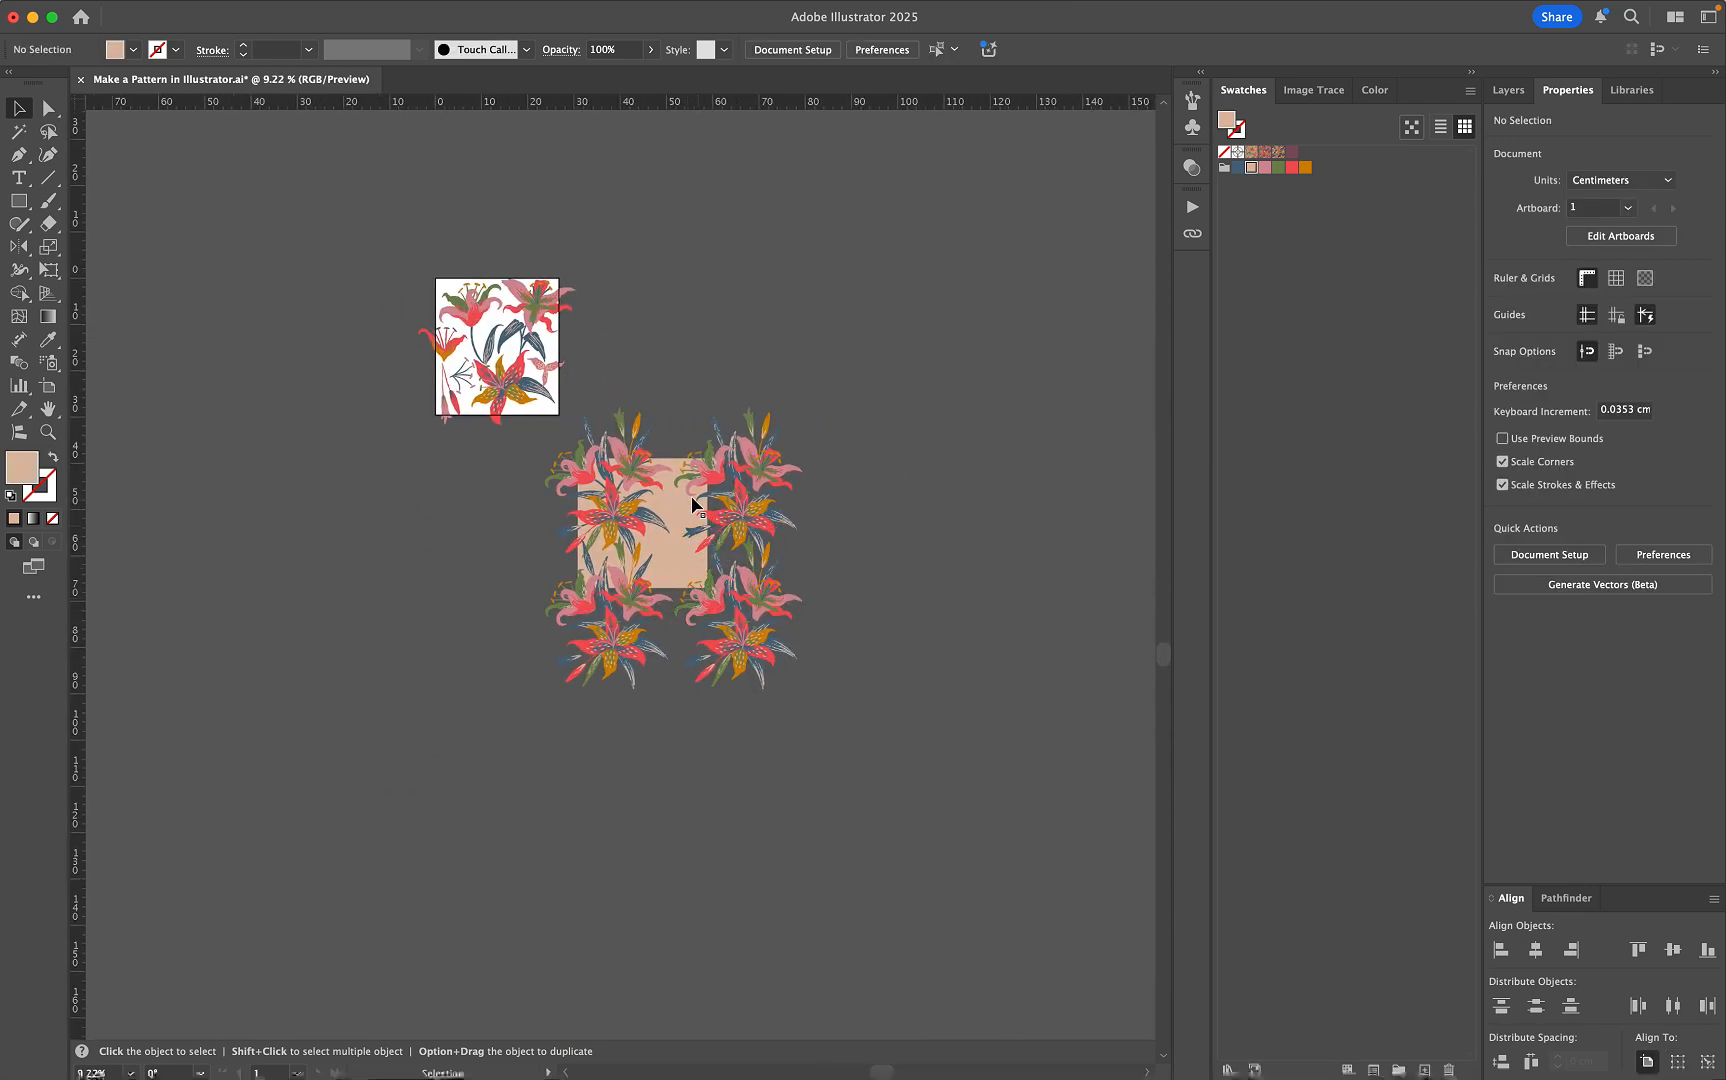
{"action": "scroll", "coordinate": [692, 528], "scroll_direction": "up", "scroll_amount": 3}
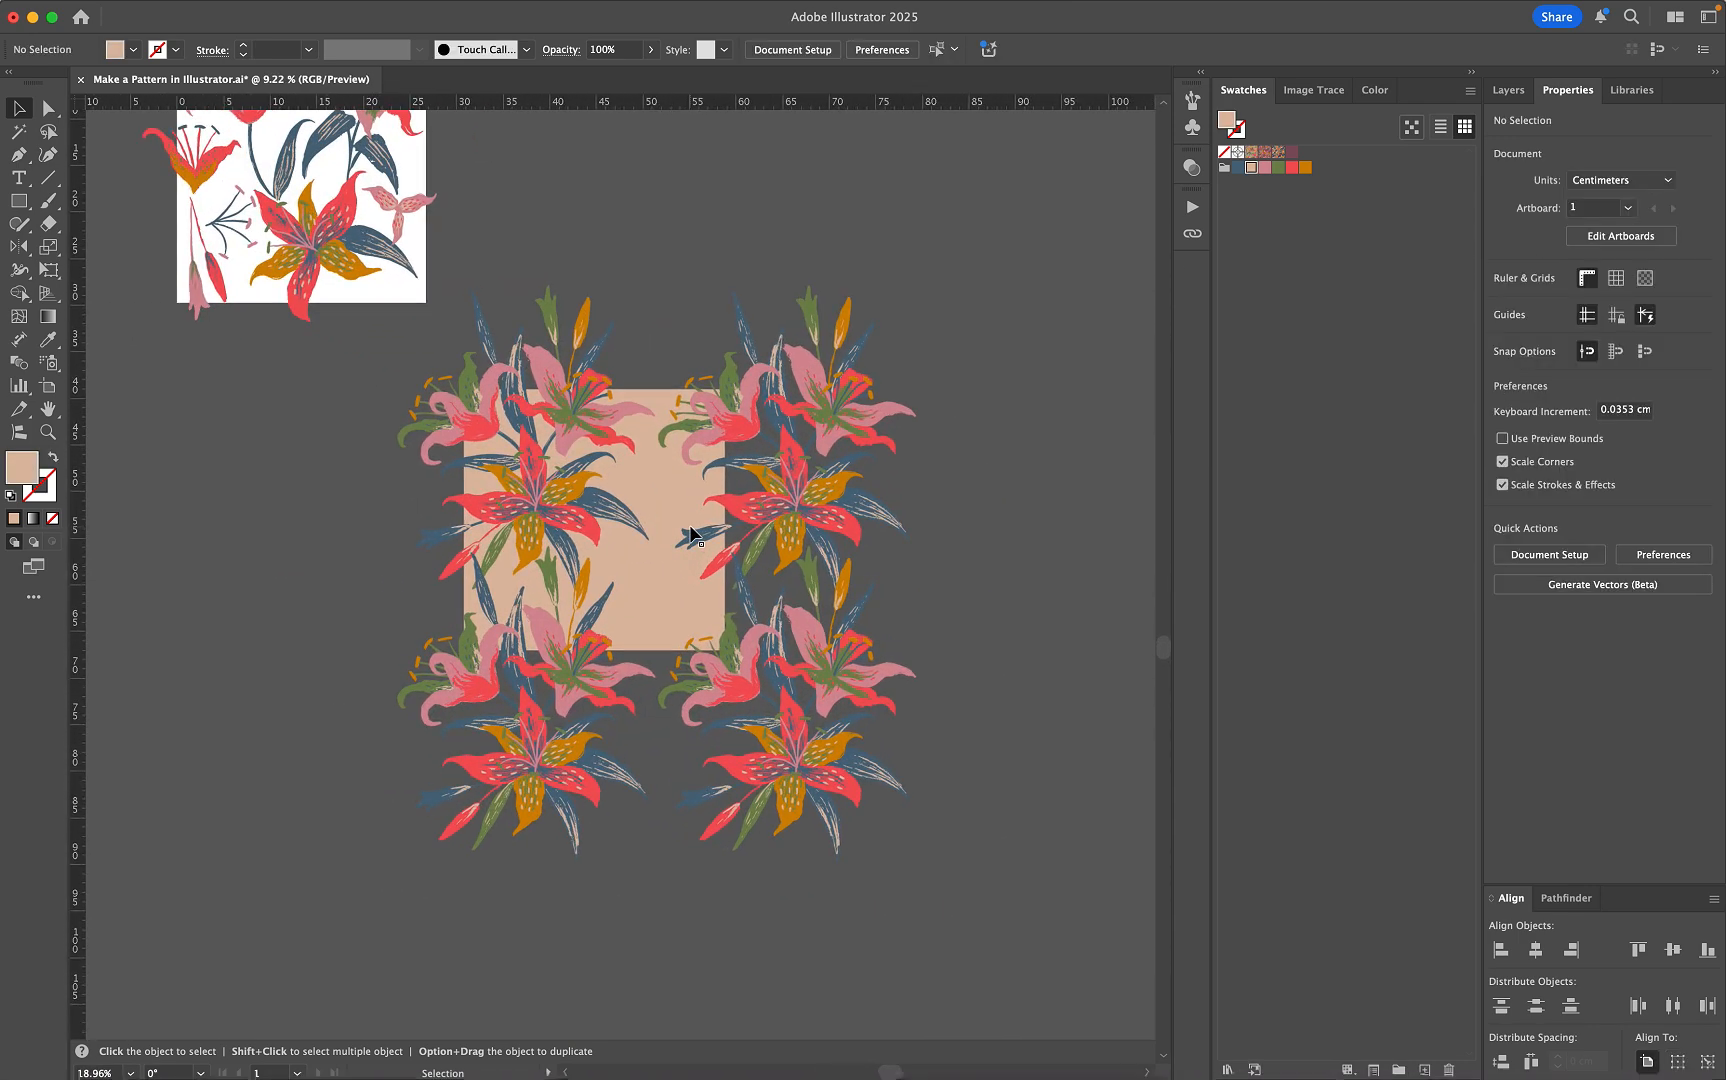
Step: Move the pink lily with green leaves from the artboard into the square's empty area, overlapping its right edge
{"action": "scroll", "coordinate": [692, 530], "scroll_direction": "down", "scroll_amount": 2}
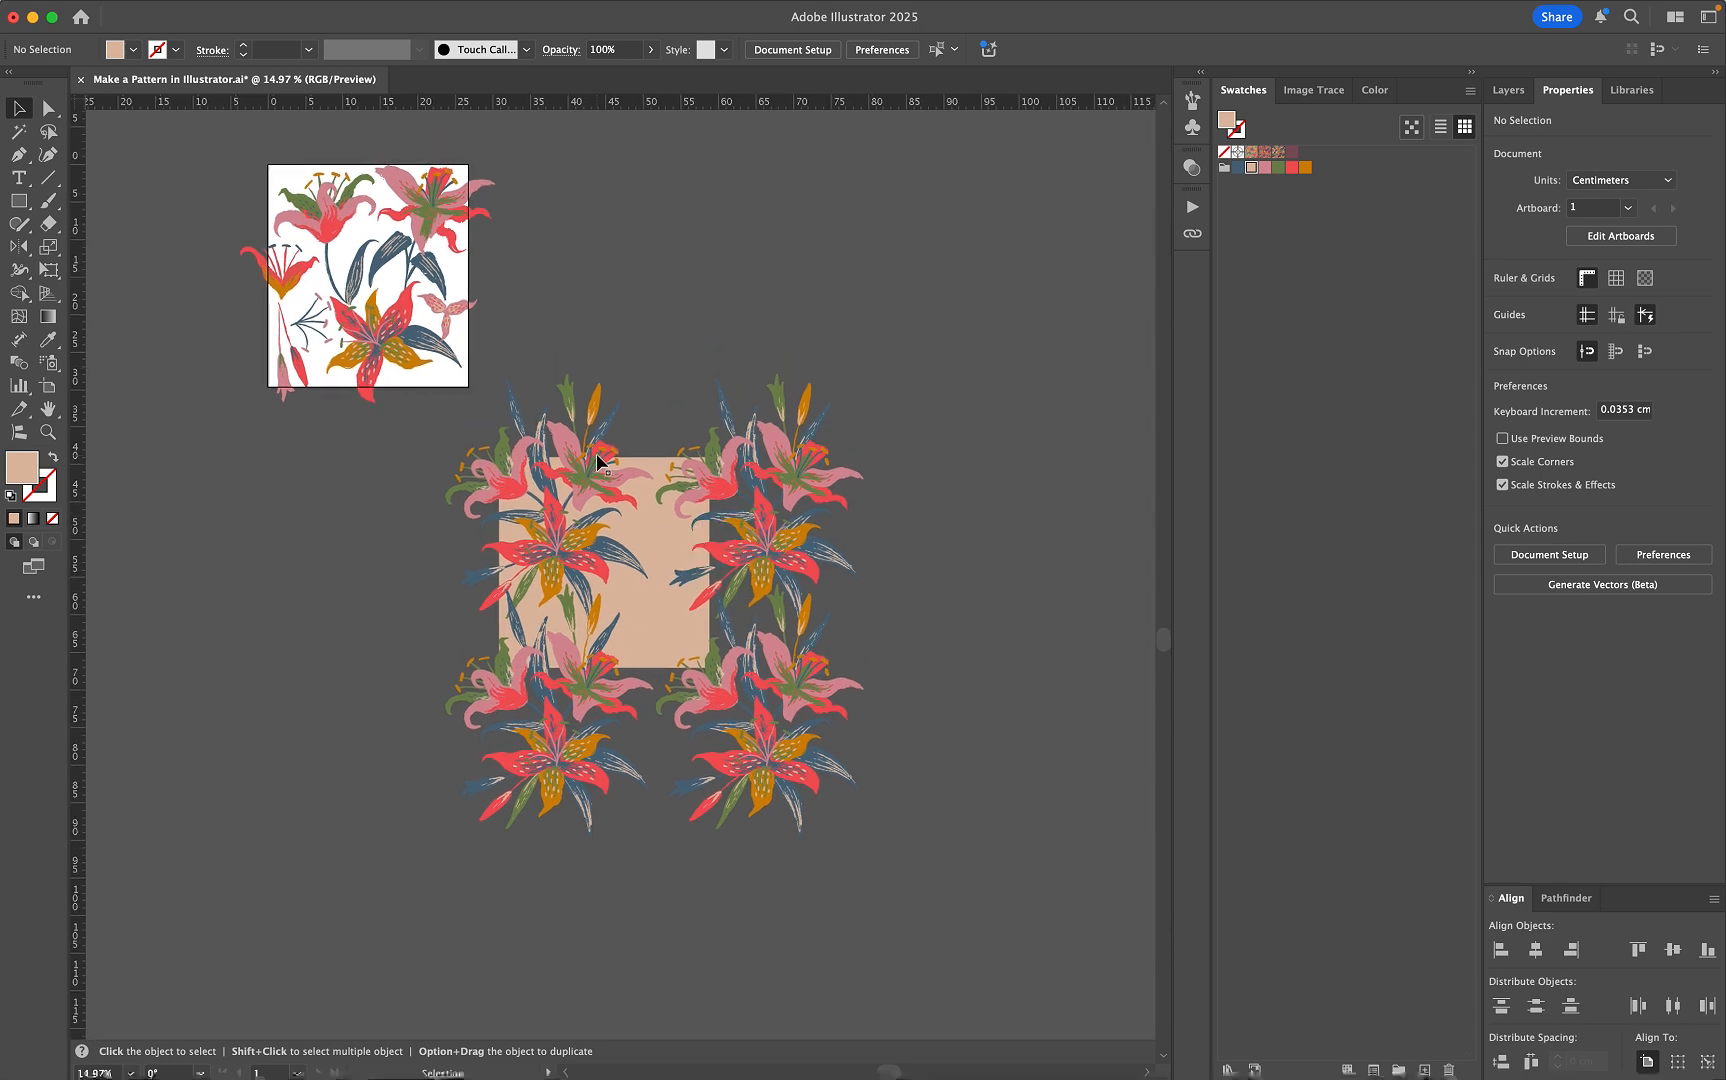
{"action": "scroll", "coordinate": [598, 430], "scroll_direction": "up", "scroll_amount": 2}
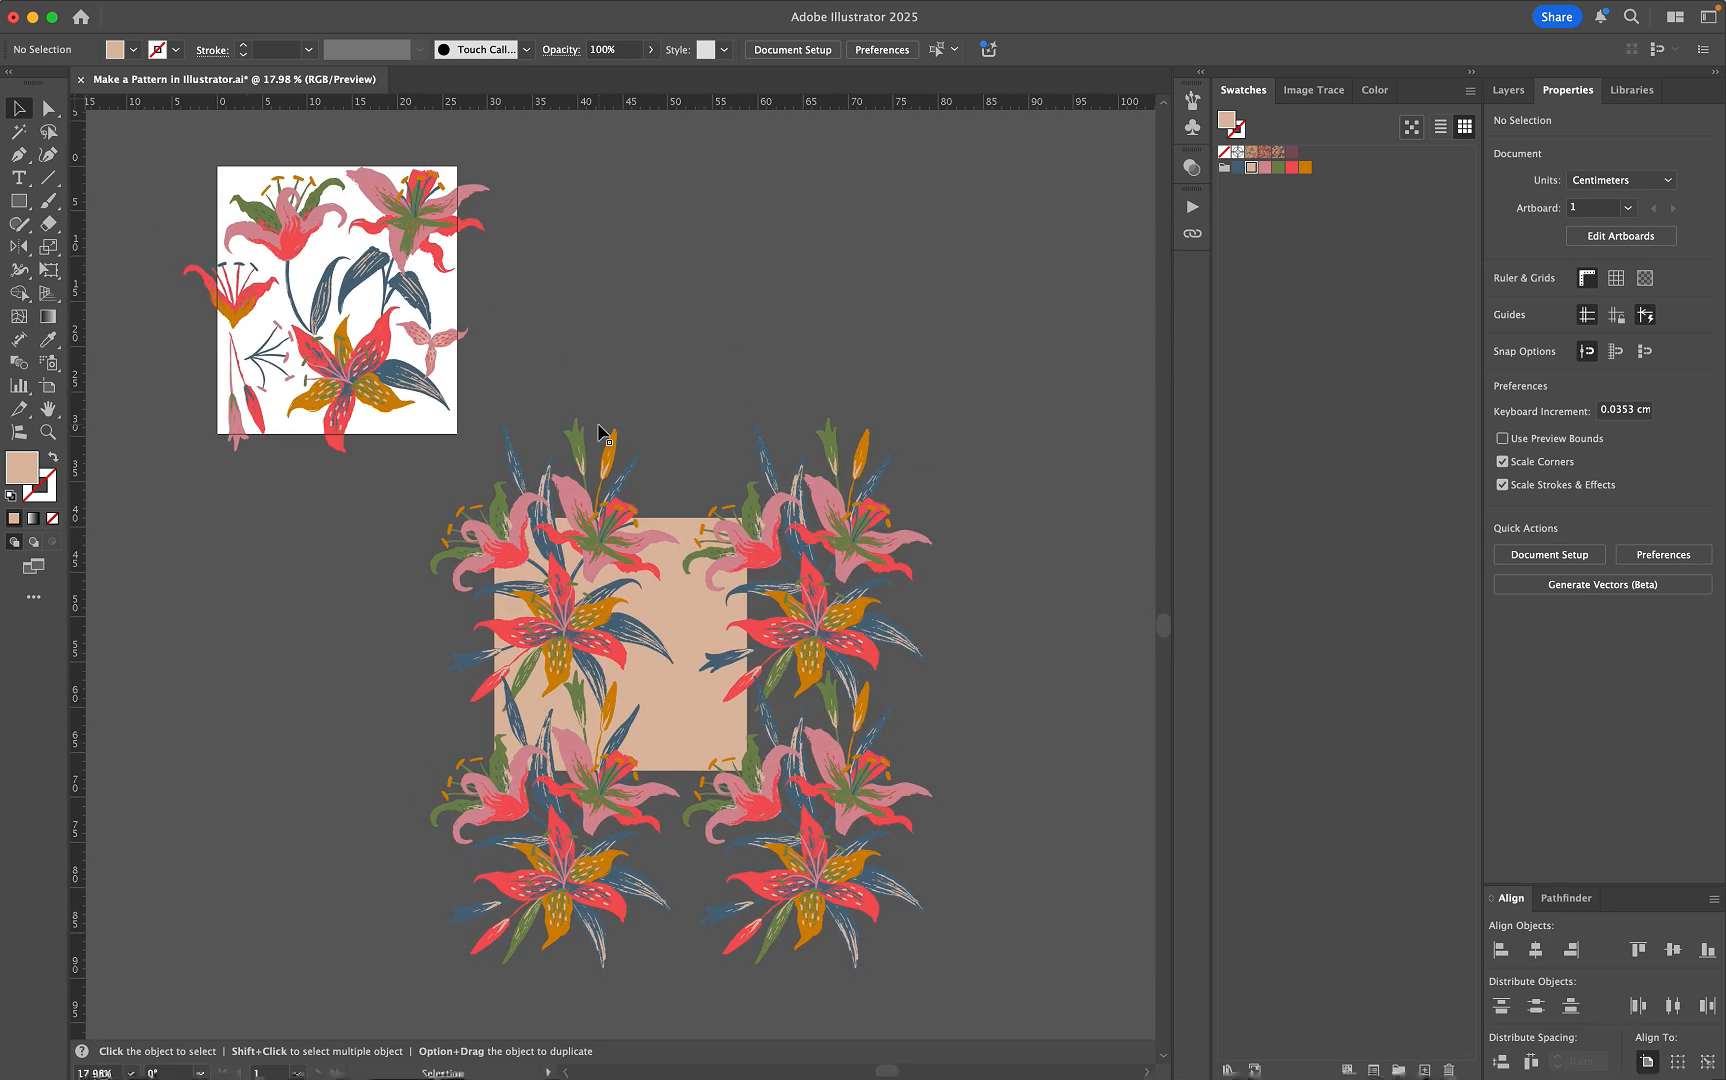
{"action": "left_click_drag", "start_coordinate": [397, 355], "coordinate": [762, 540]}
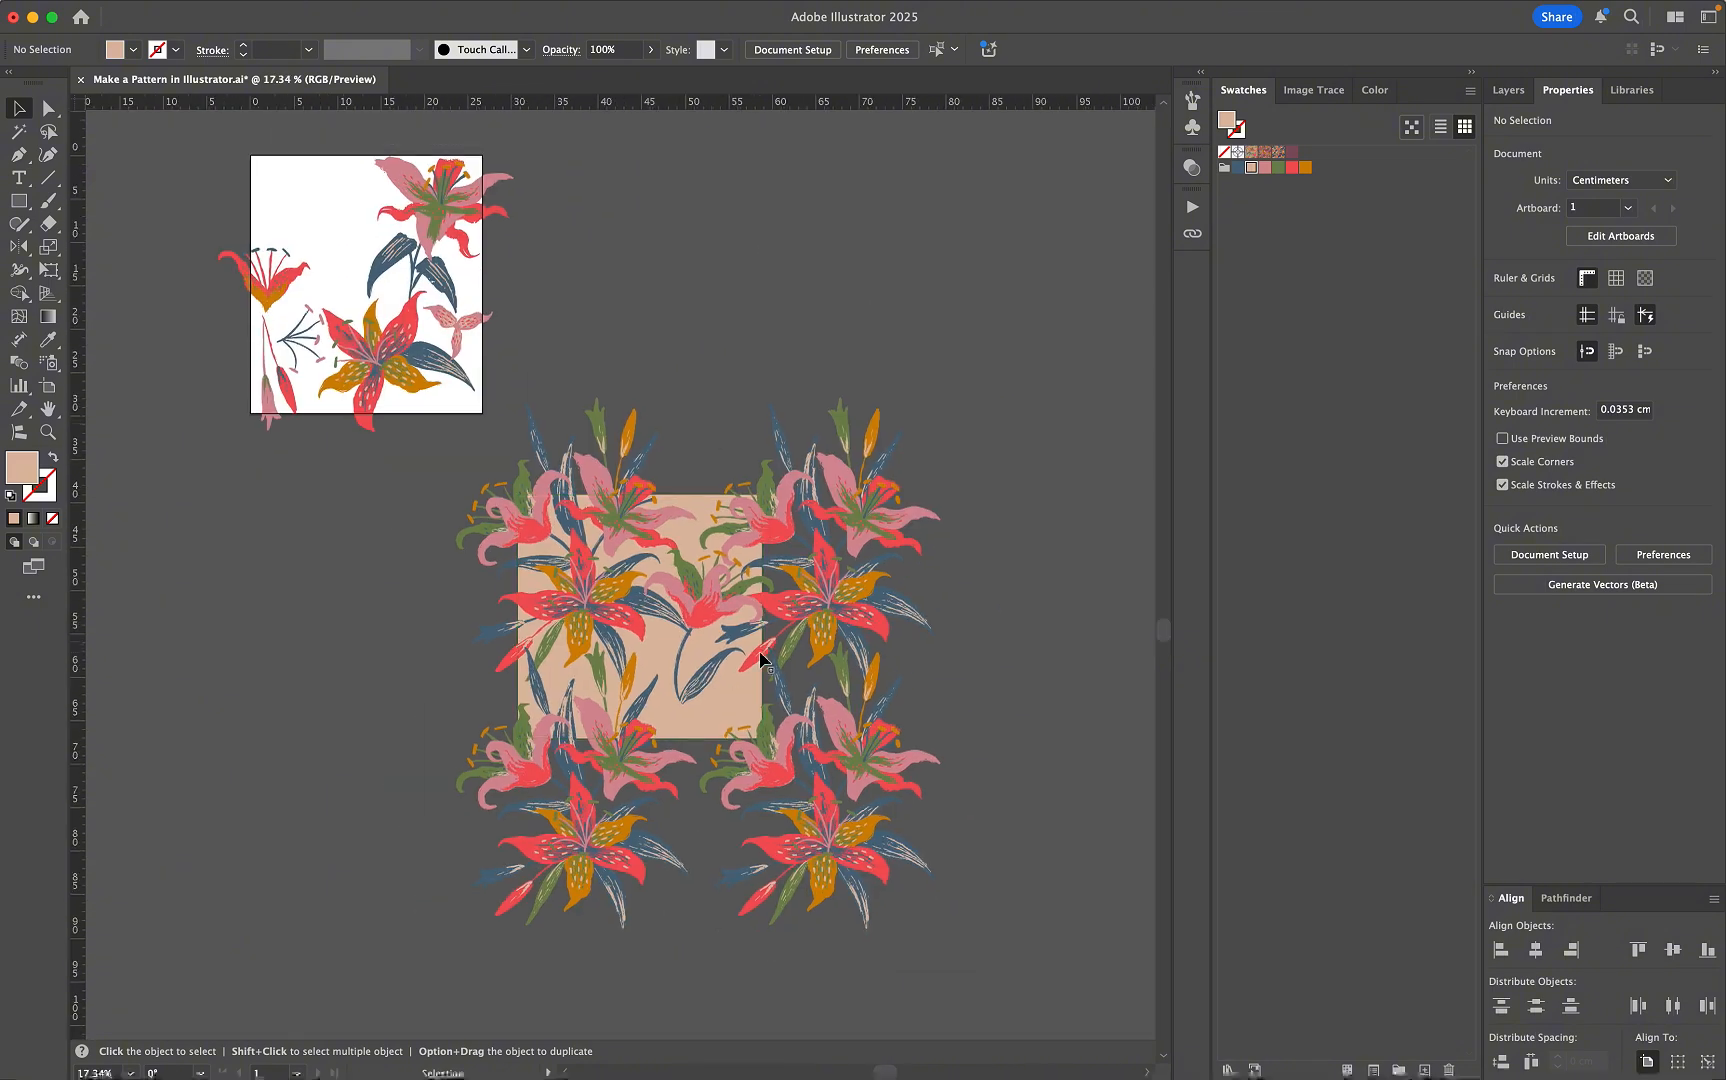
Step: Move the red and orange lily from the artboard below the pink lily and rotate it across the square's bottom and right edges
{"action": "left_click", "coordinate": [380, 360]}
{"action": "left_click_drag", "start_coordinate": [380, 360], "coordinate": [694, 701]}
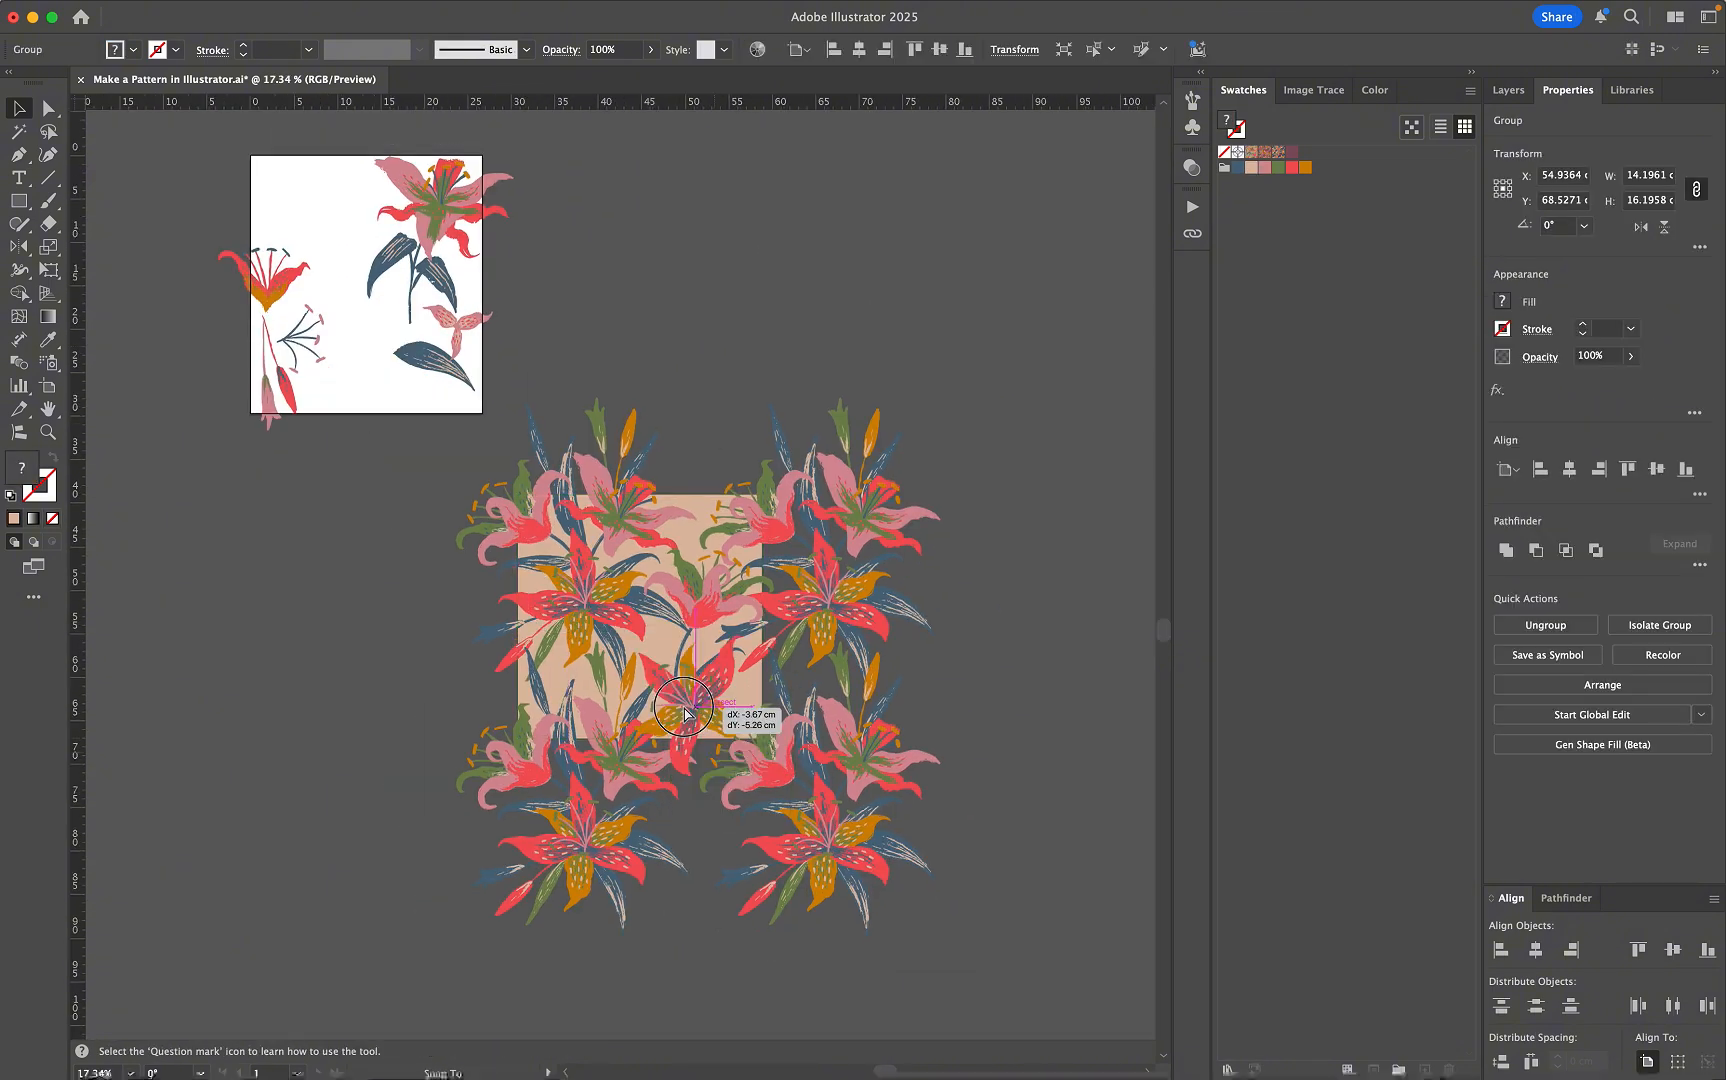
{"action": "scroll", "coordinate": [694, 701], "scroll_direction": "up", "scroll_amount": 3}
{"action": "left_click_drag", "start_coordinate": [812, 594], "coordinate": [870, 655]}
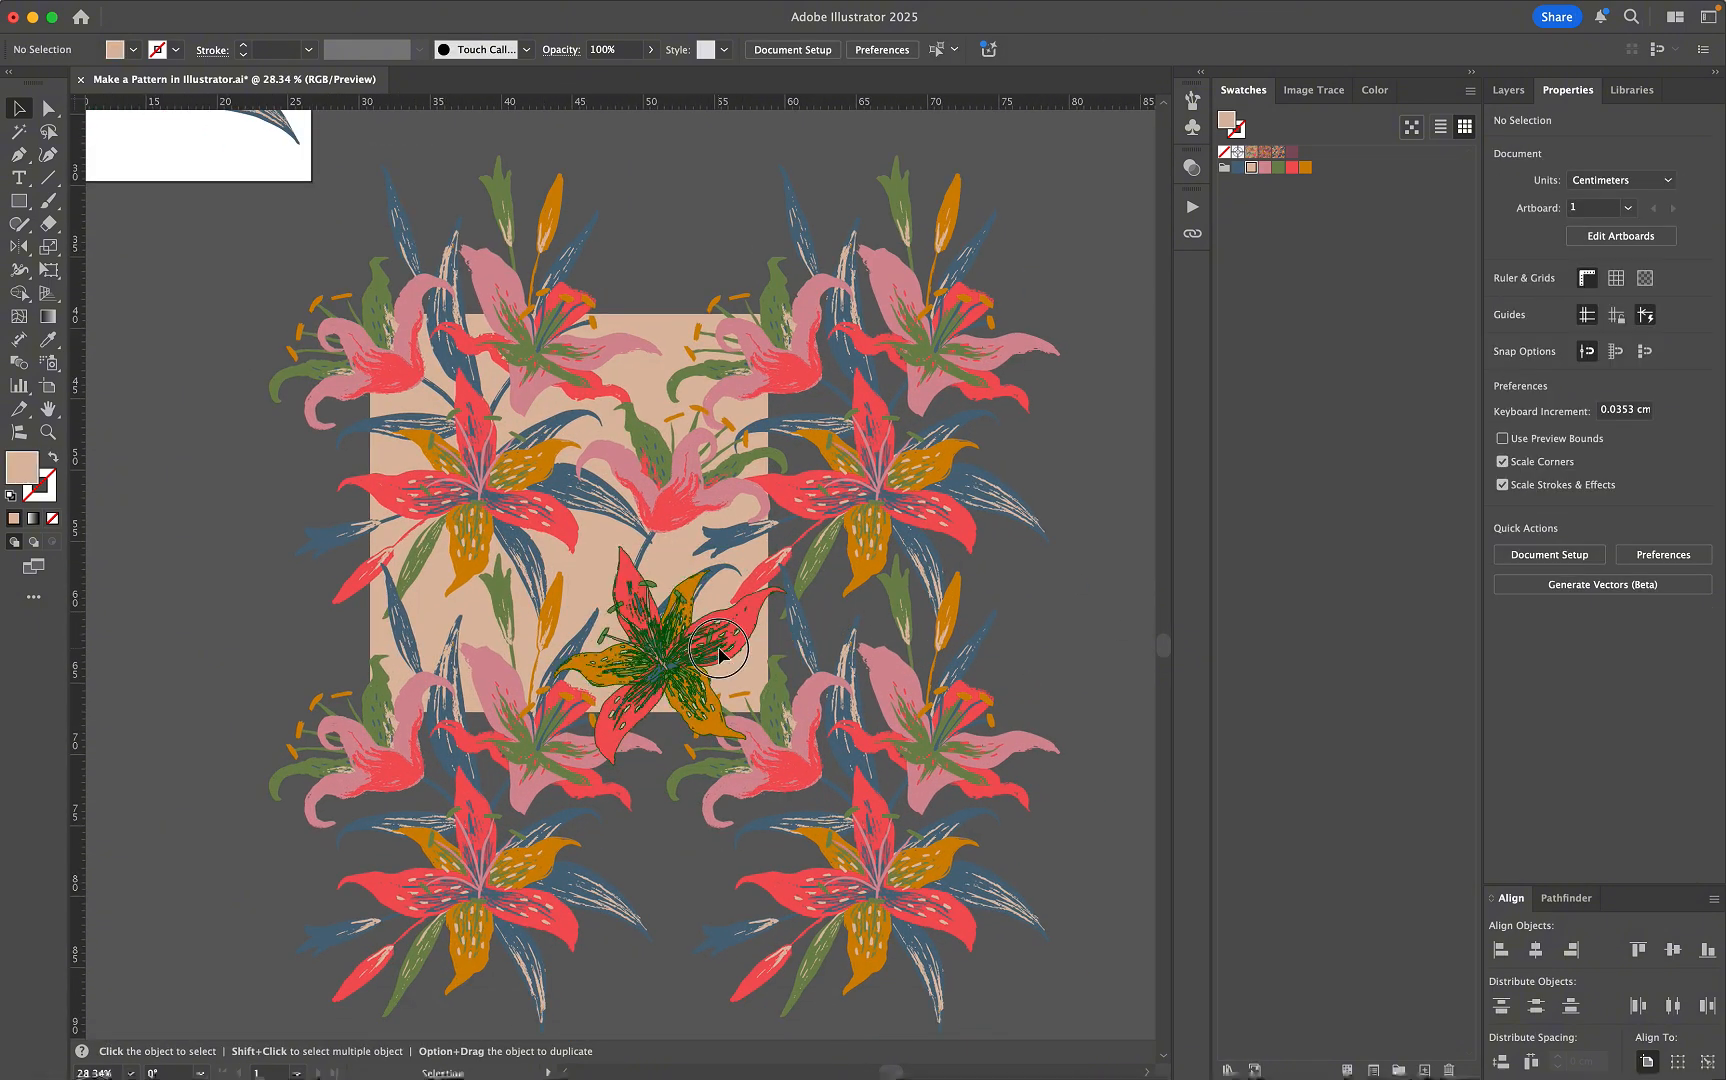
{"action": "left_click_drag", "start_coordinate": [835, 600], "coordinate": [820, 636]}
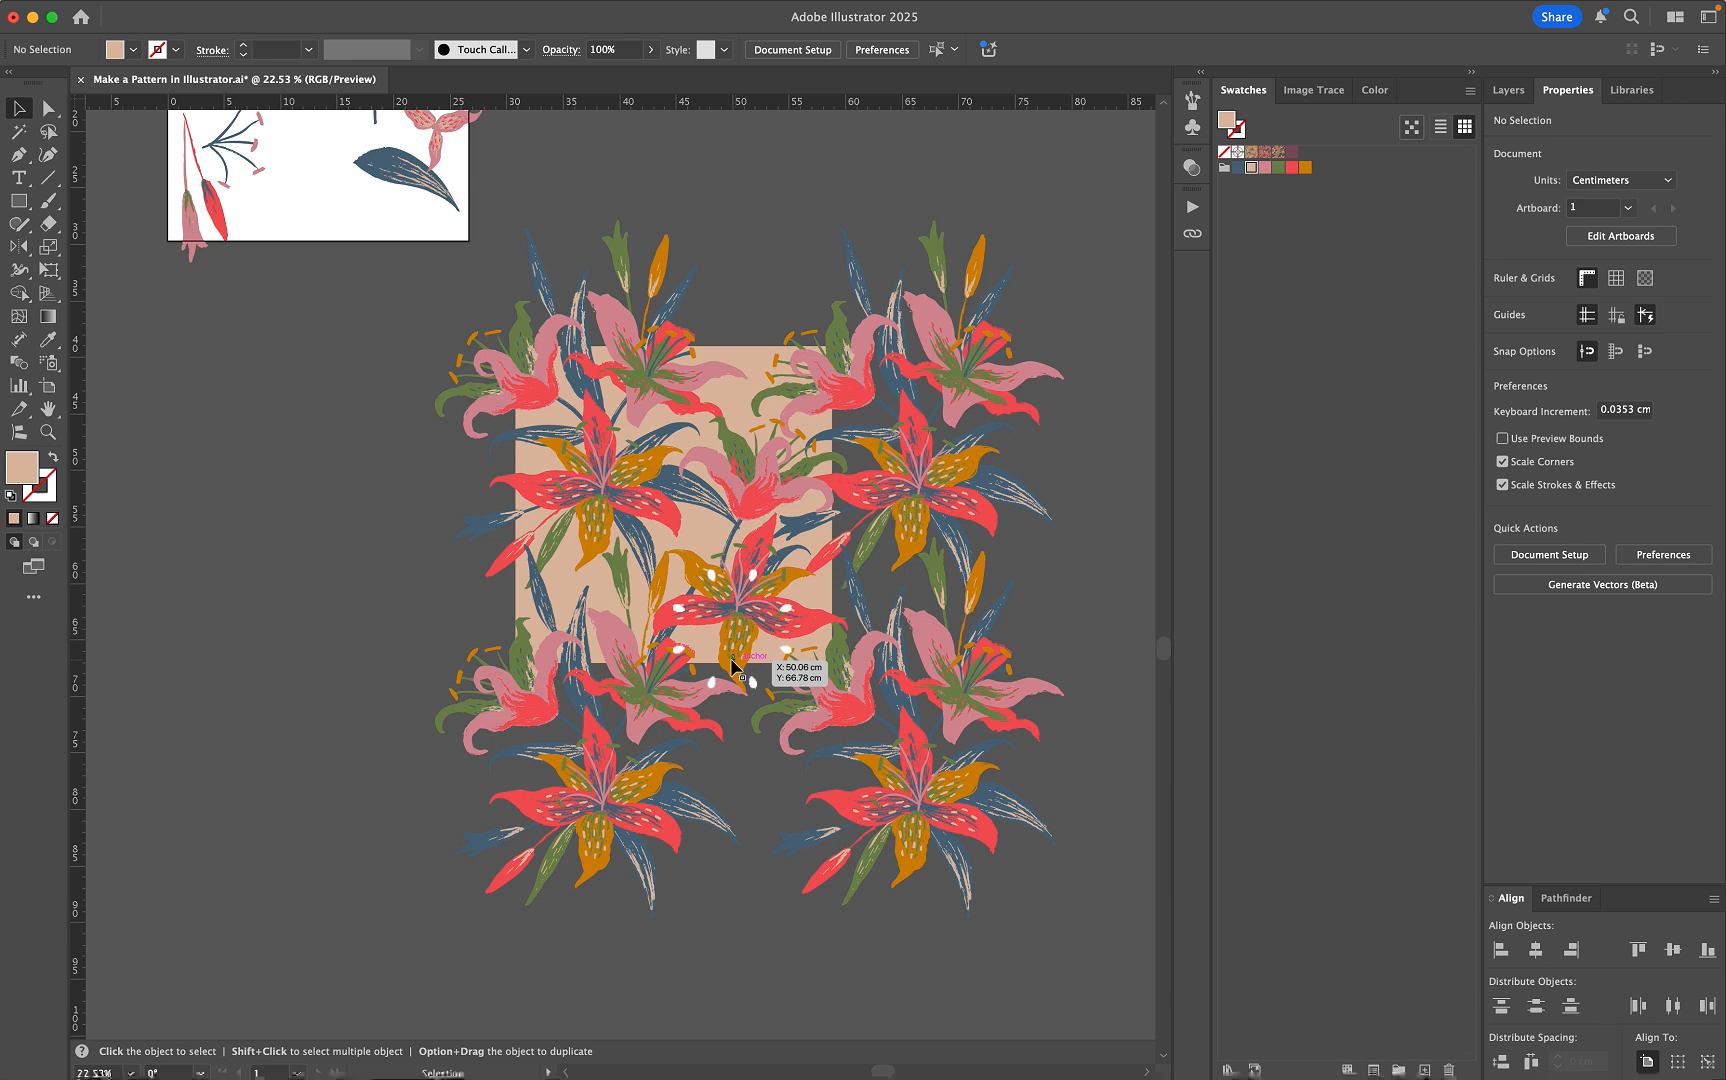
{"action": "left_click", "coordinate": [744, 664]}
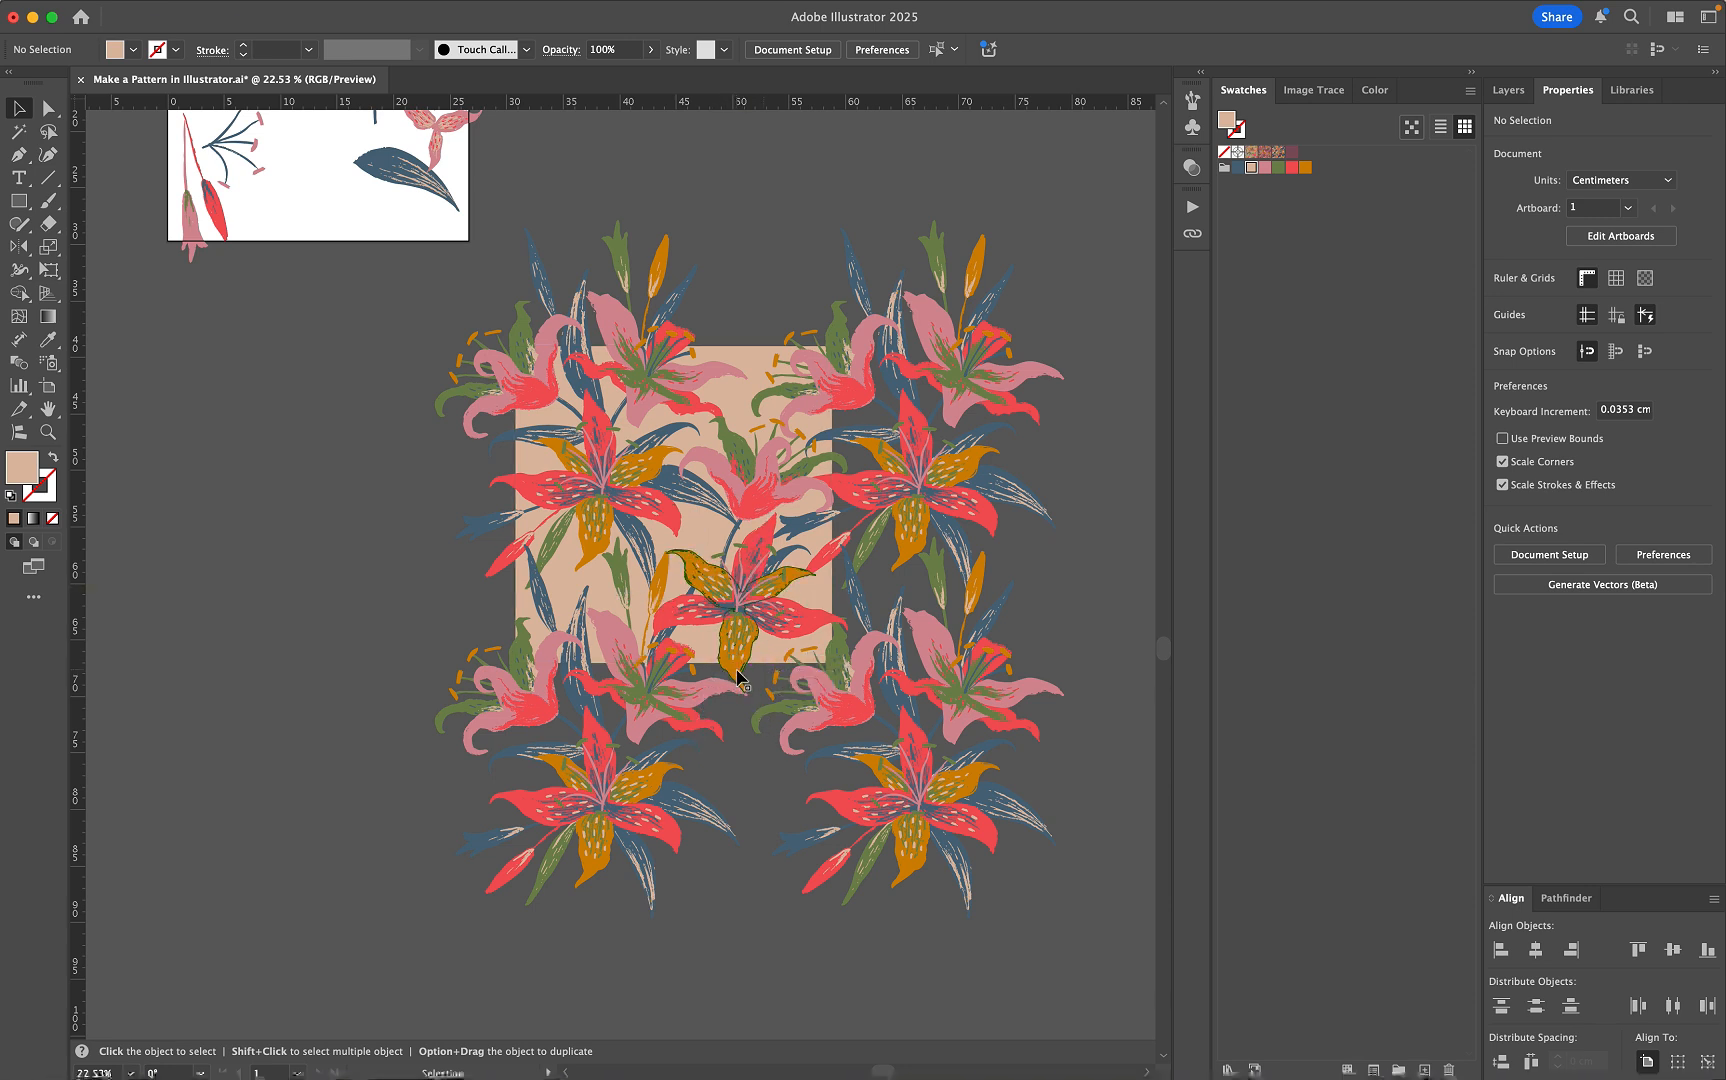
{"action": "left_click", "coordinate": [742, 351]}
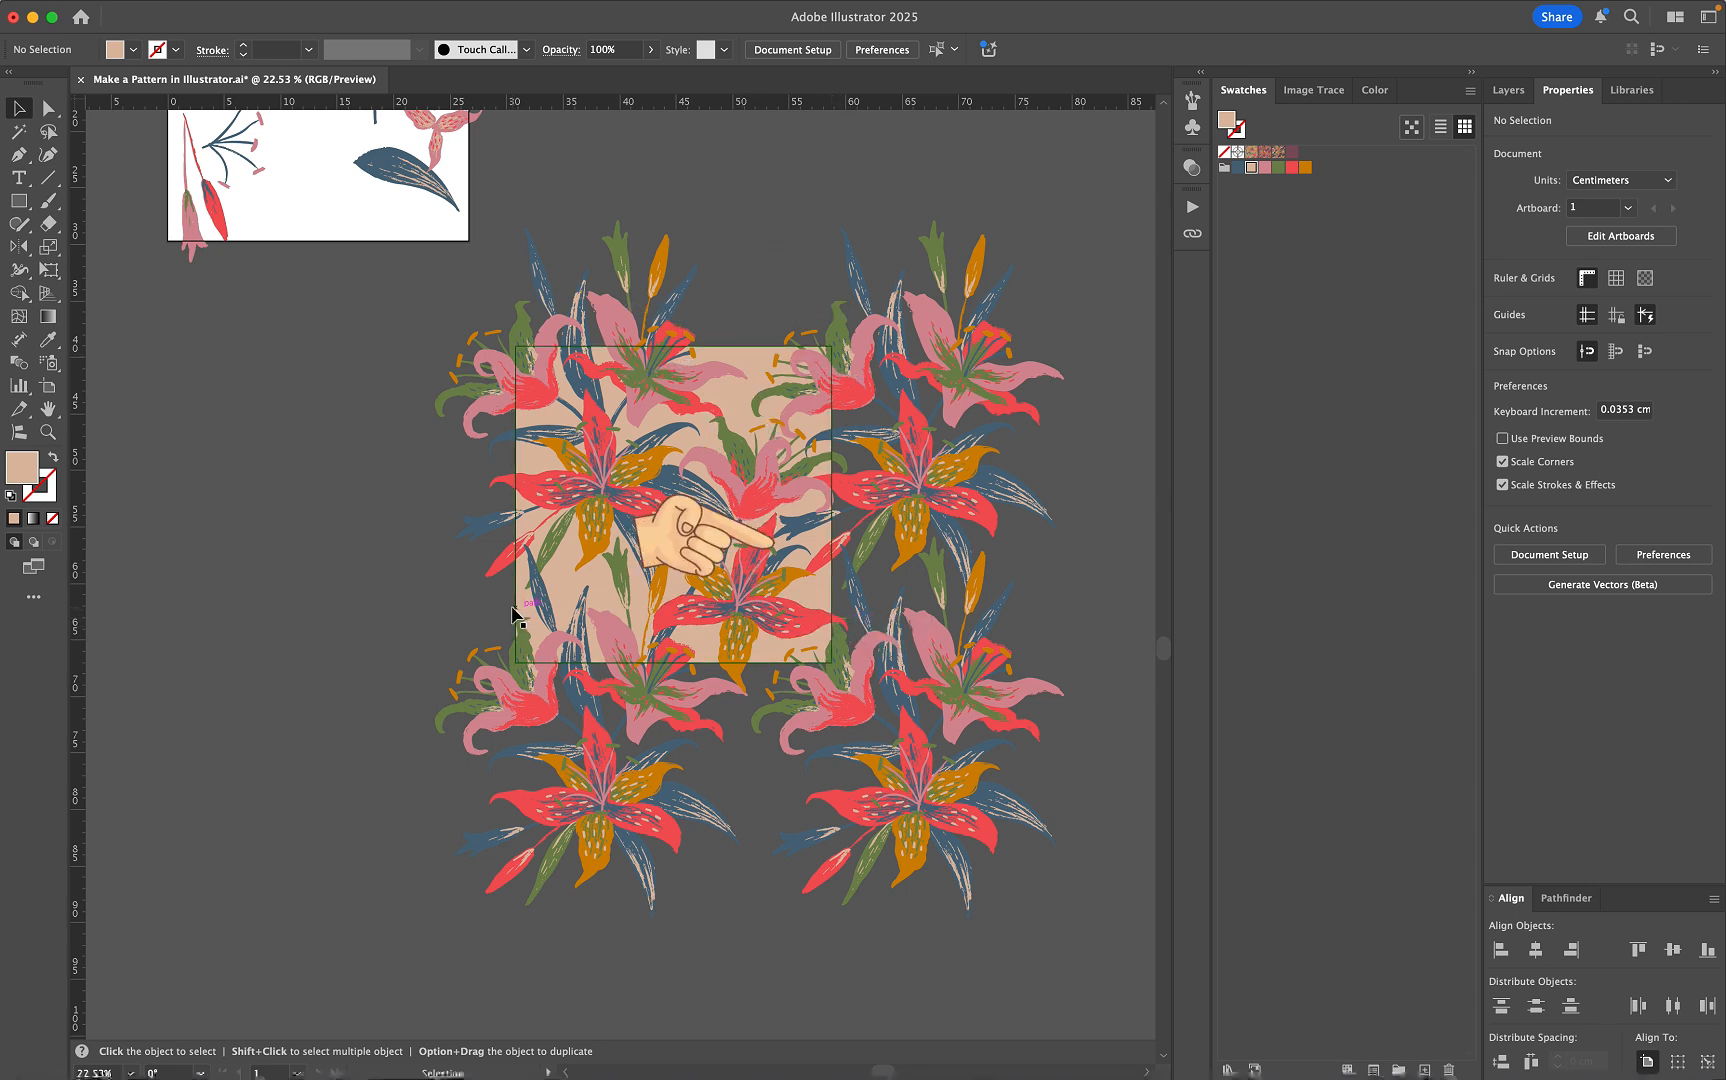
{"action": "scroll", "coordinate": [840, 470], "scroll_direction": "up", "scroll_amount": 3}
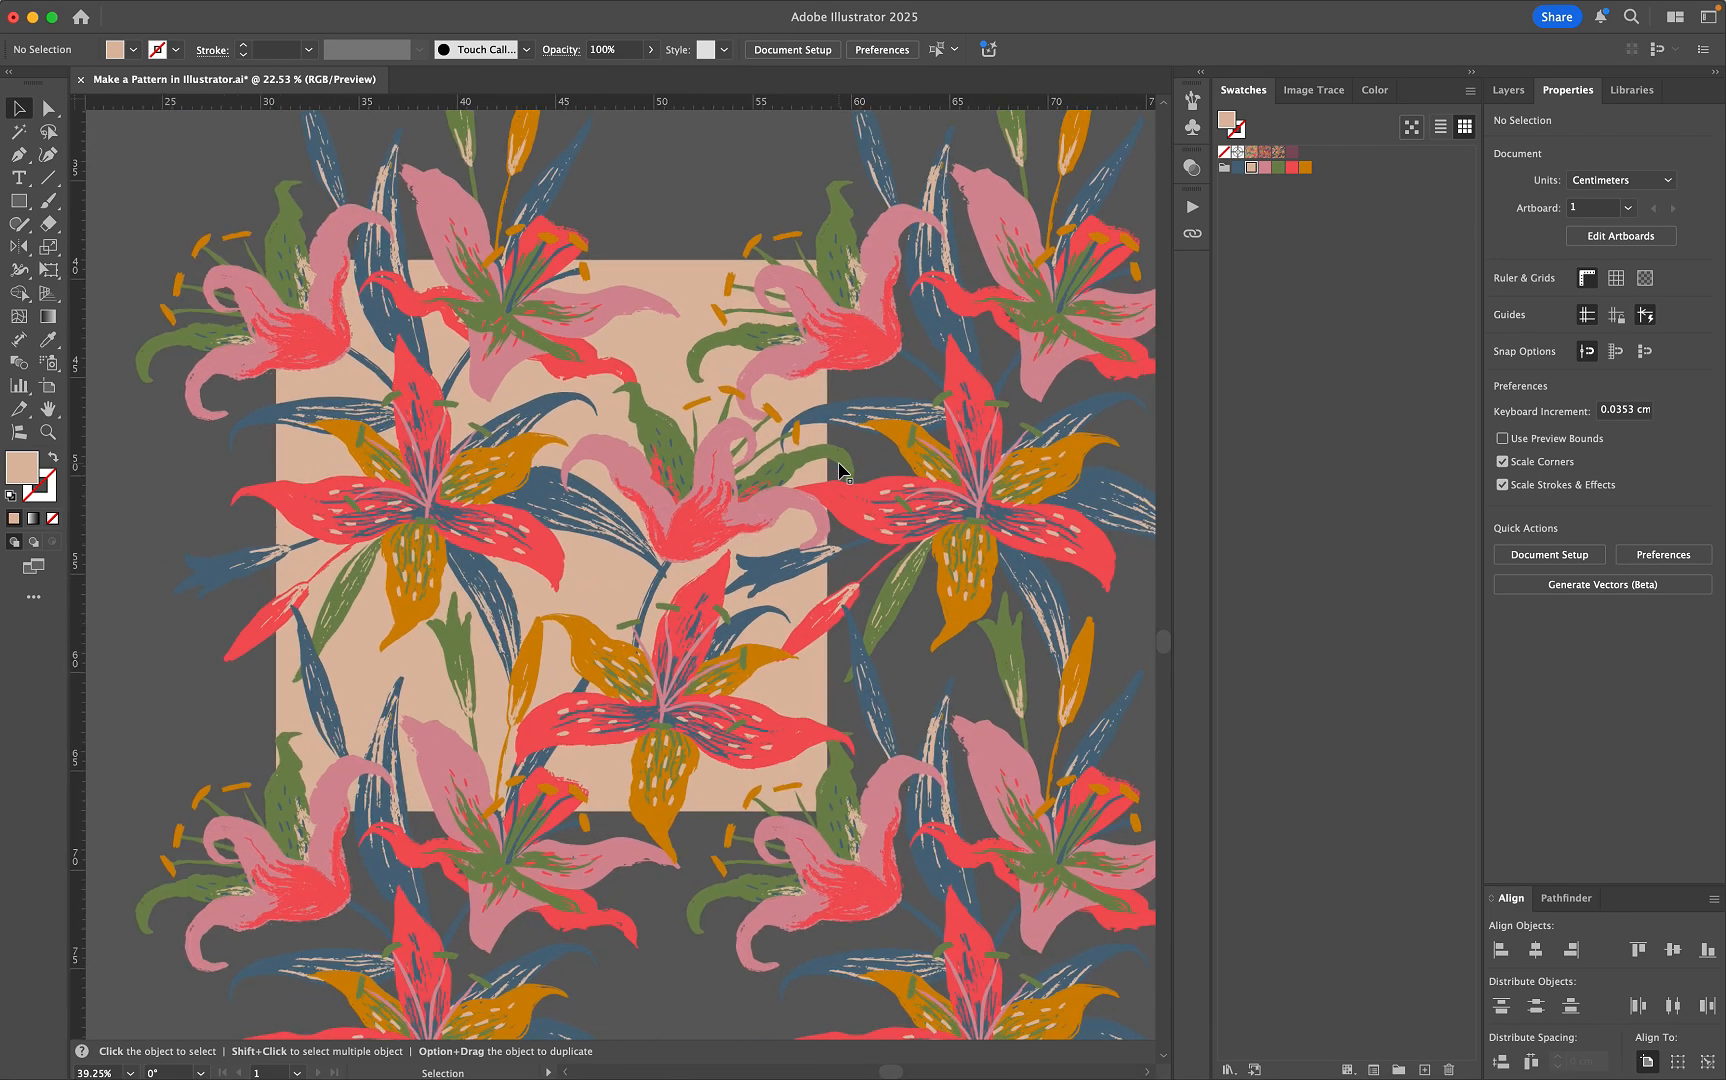
{"action": "scroll", "coordinate": [840, 470], "scroll_direction": "up", "scroll_amount": 1}
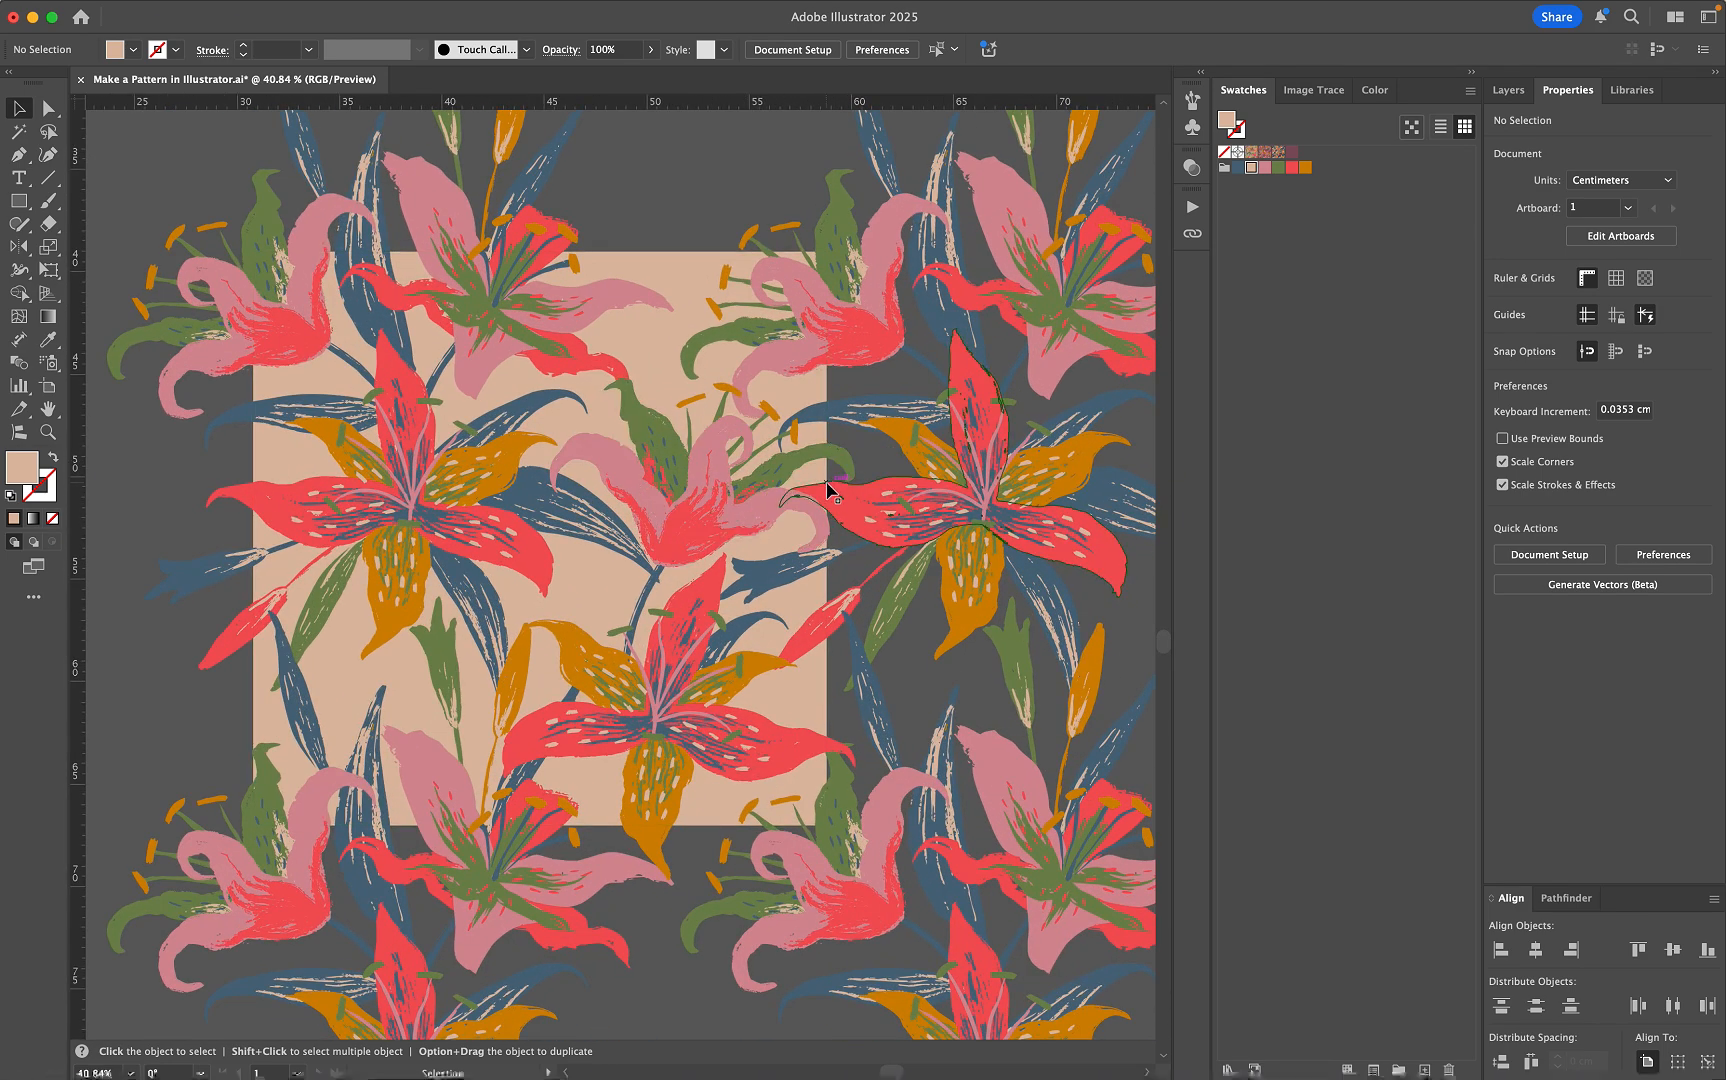
Step: Copy the newly placed pink lily and red-orange lily together with a move of -28 cm horizontally and 0 cm vertically
{"action": "scroll", "coordinate": [828, 490], "scroll_direction": "down", "scroll_amount": 2}
{"action": "left_click", "coordinate": [760, 510]}
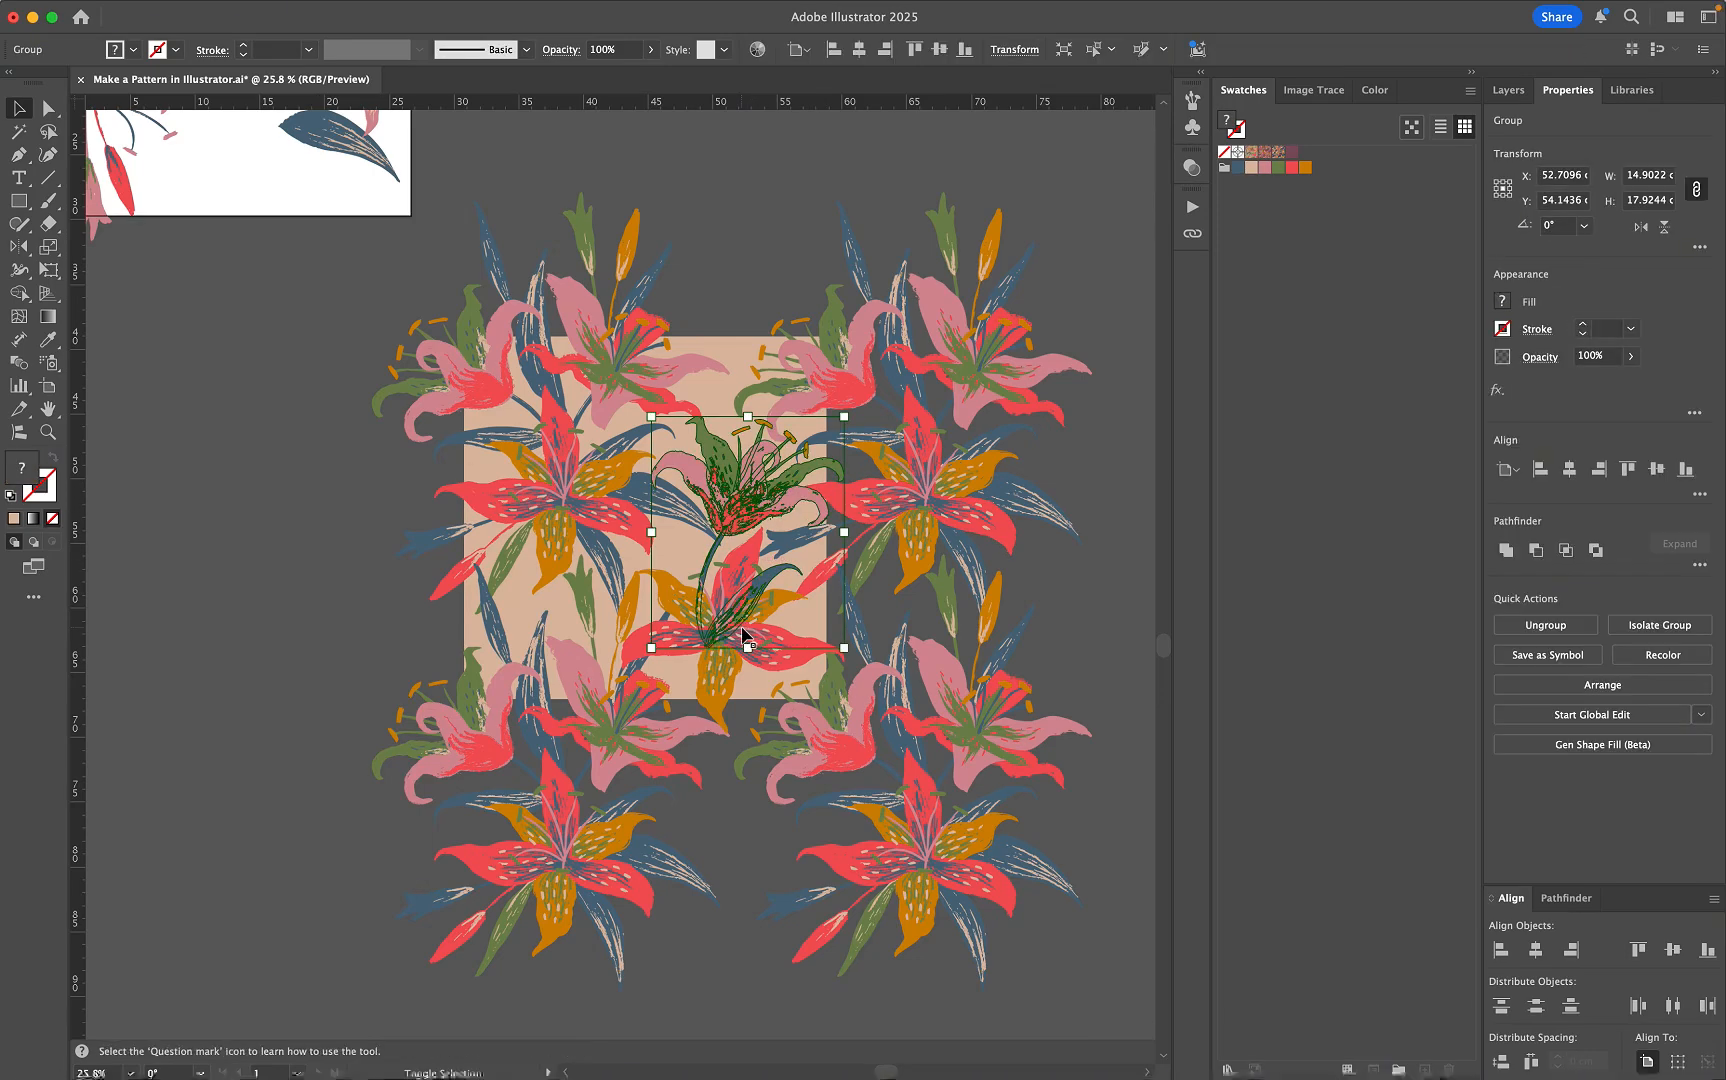
{"action": "left_click", "coordinate": [740, 633], "text": "shift"}
{"action": "left_click", "coordinate": [757, 507]}
{"action": "left_click", "coordinate": [716, 705], "text": "shift"}
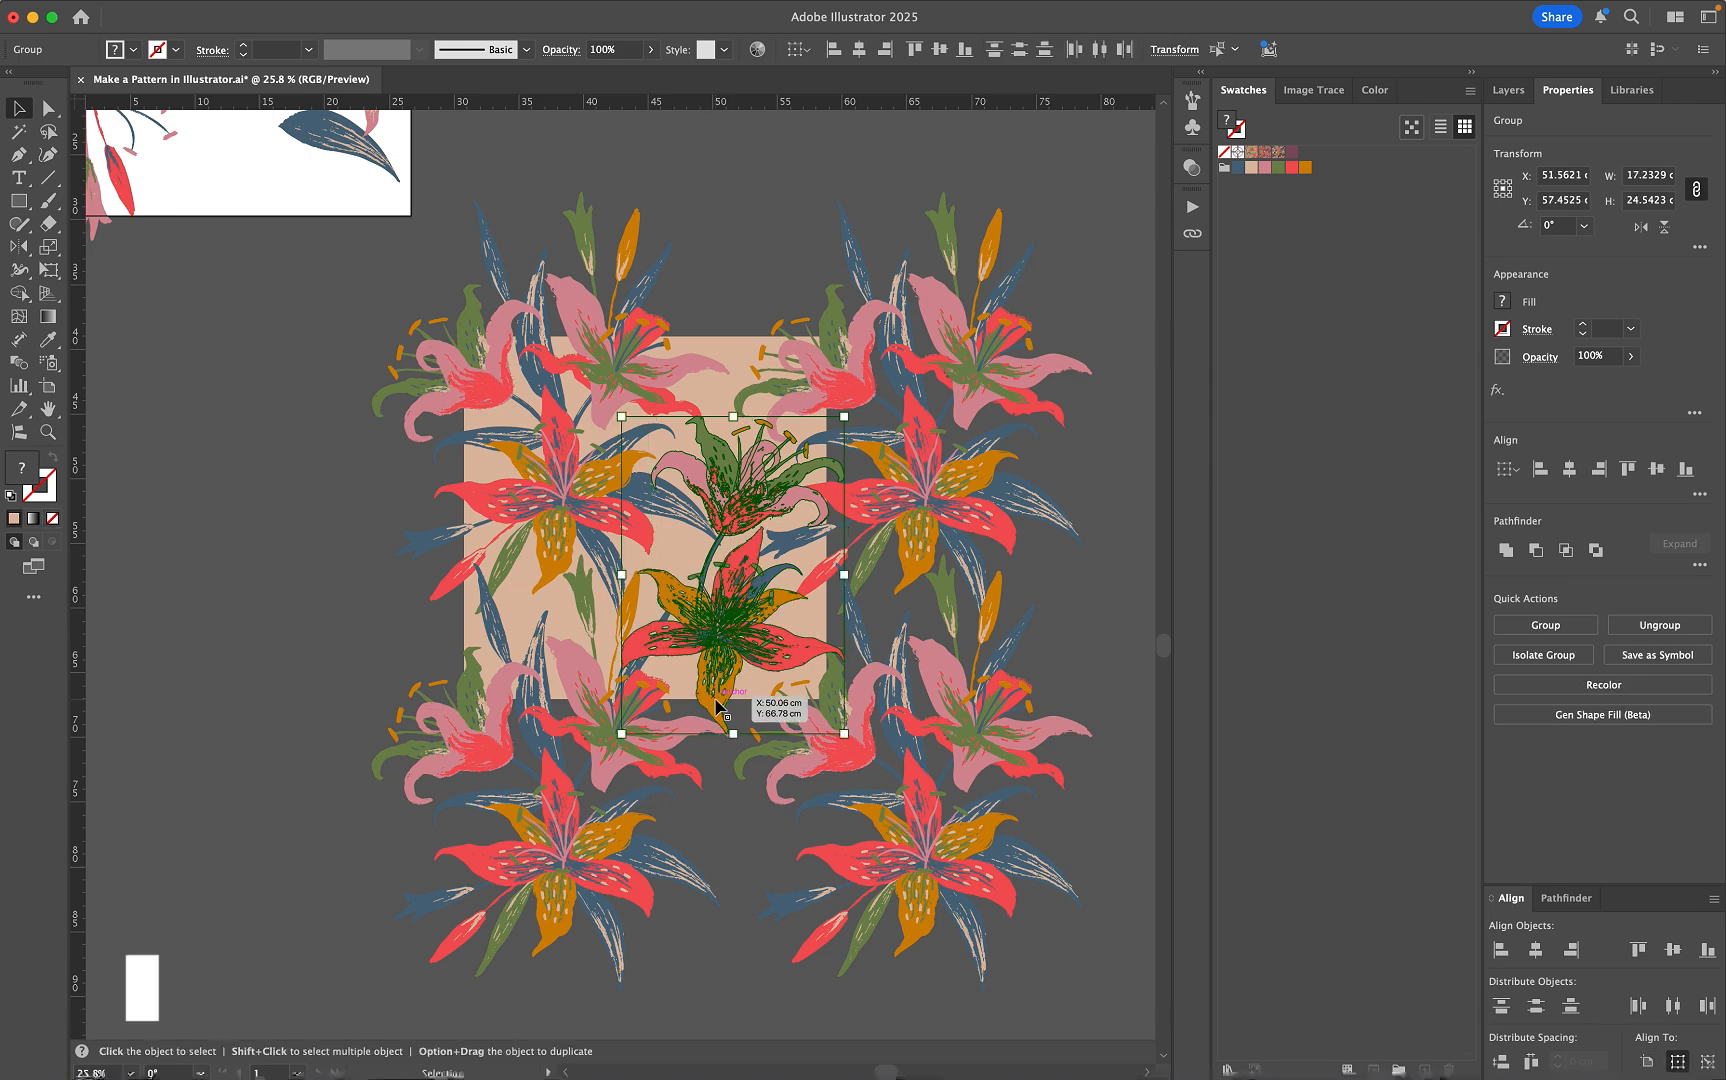
{"action": "key", "text": "Return"}
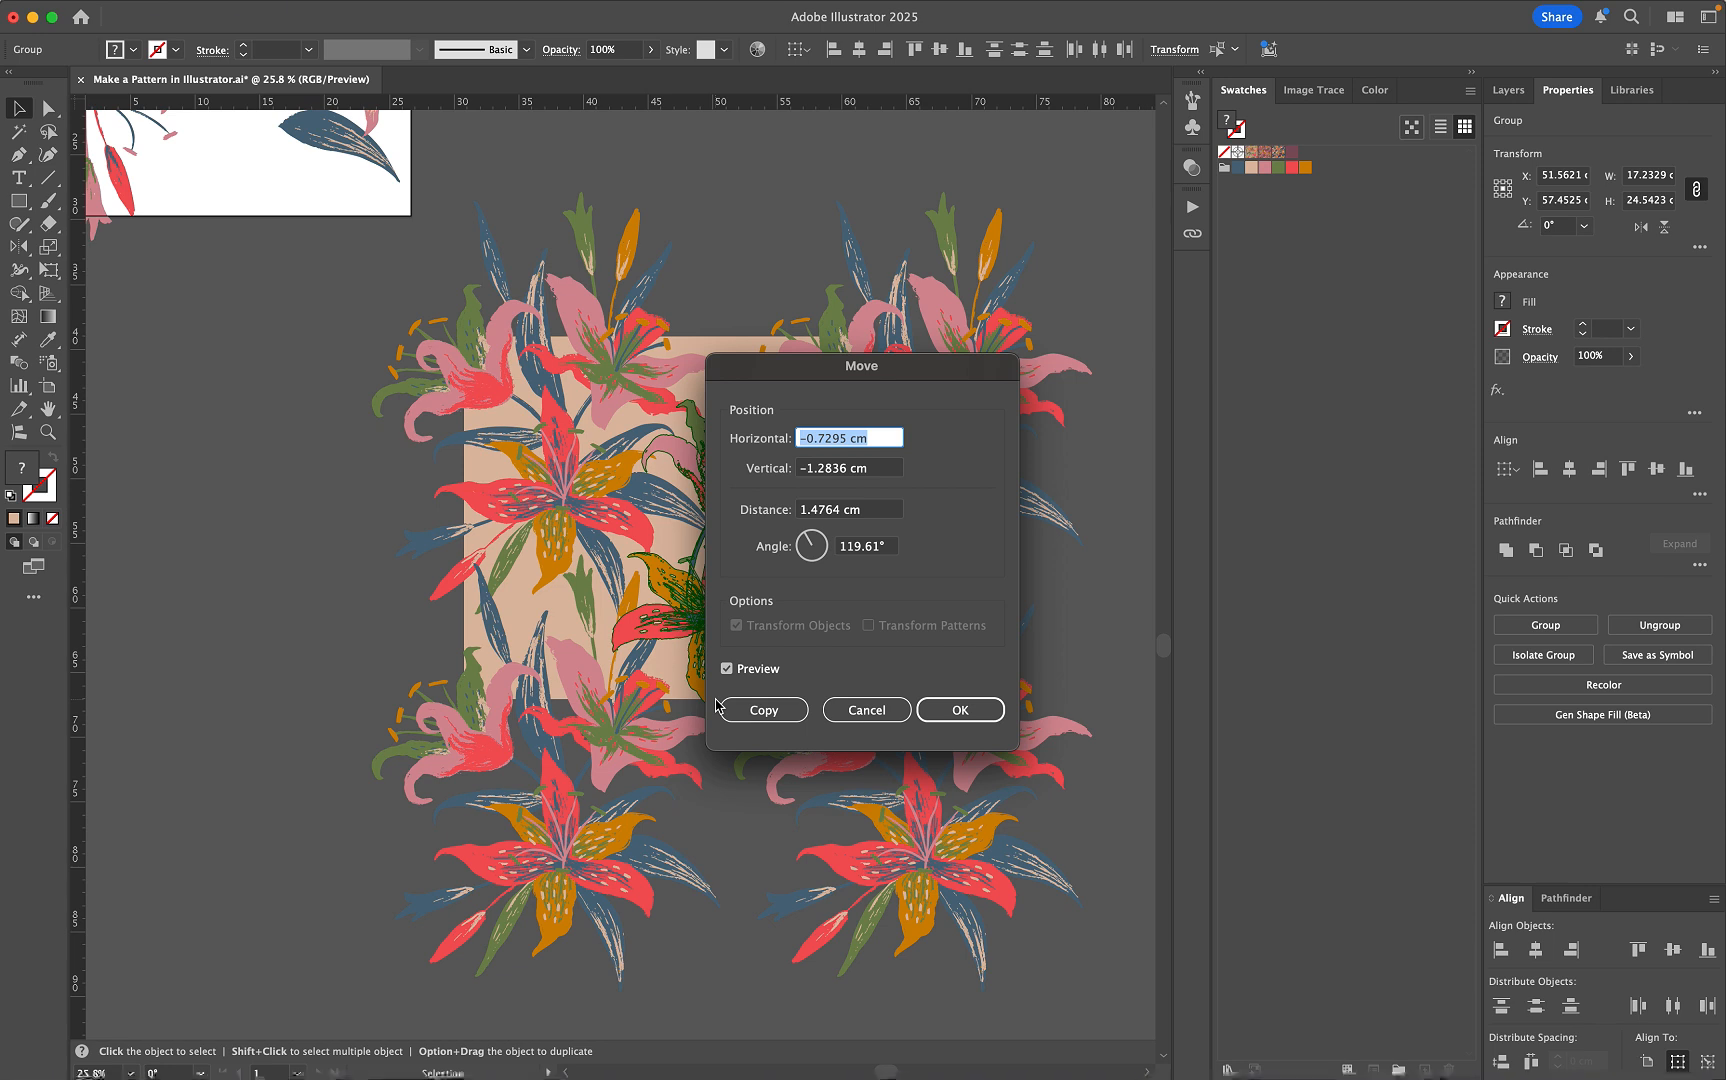
{"action": "type", "text": "-28"}
{"action": "key", "text": "Tab"}
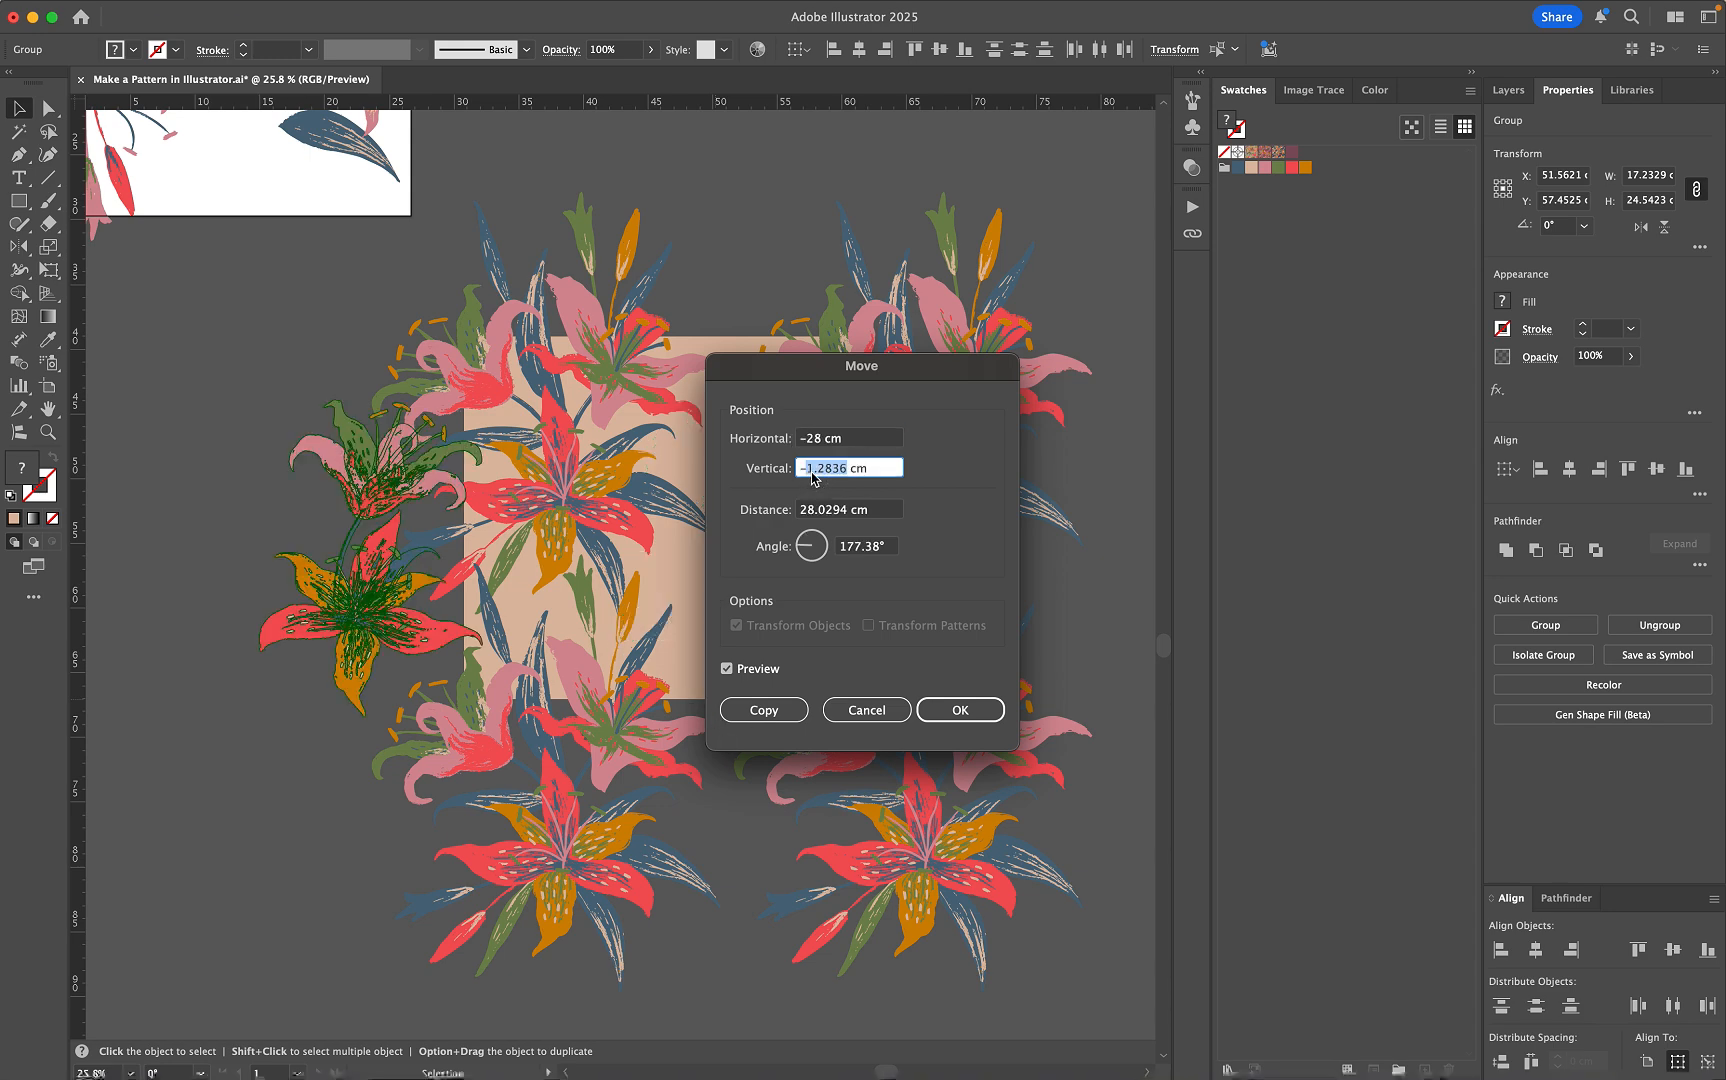
{"action": "type", "text": "0"}
{"action": "left_click", "coordinate": [770, 712]}
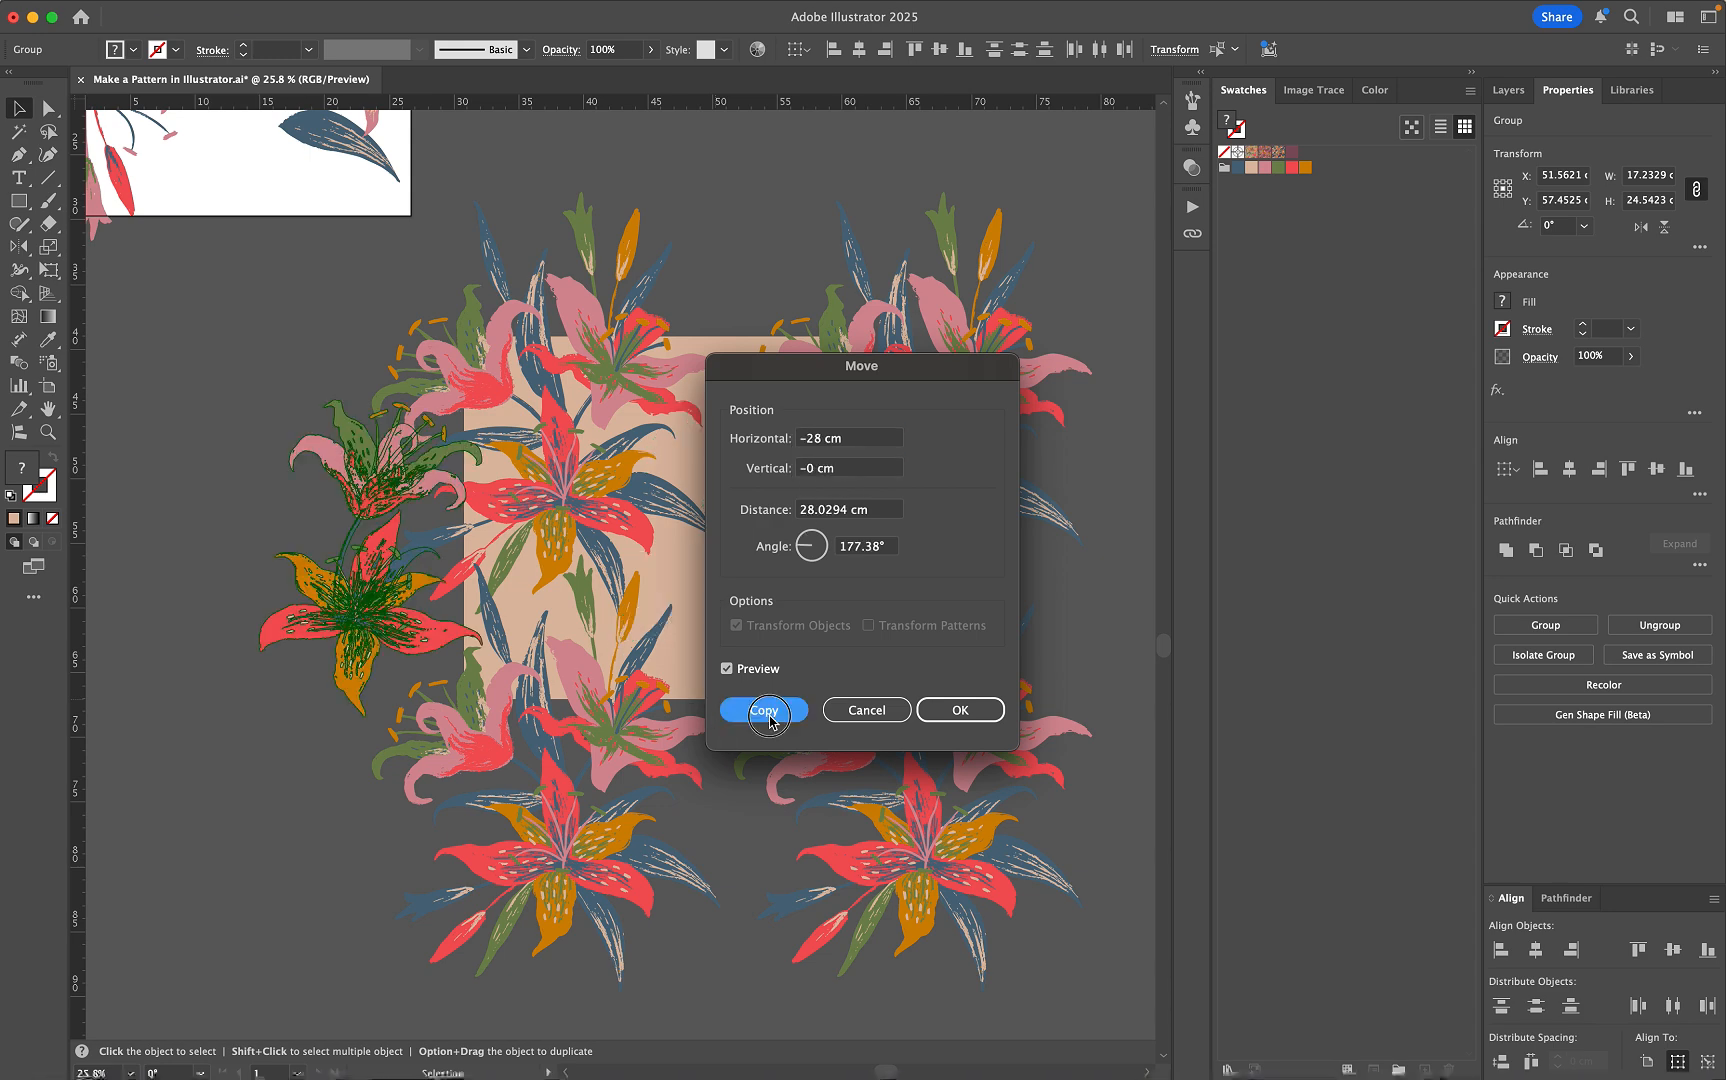
{"action": "left_click", "coordinate": [402, 853]}
Step: Copy the red-orange lily crossing the square's bottom edge with a move of 0 cm horizontally and -28 cm vertically
{"action": "left_click", "coordinate": [683, 615]}
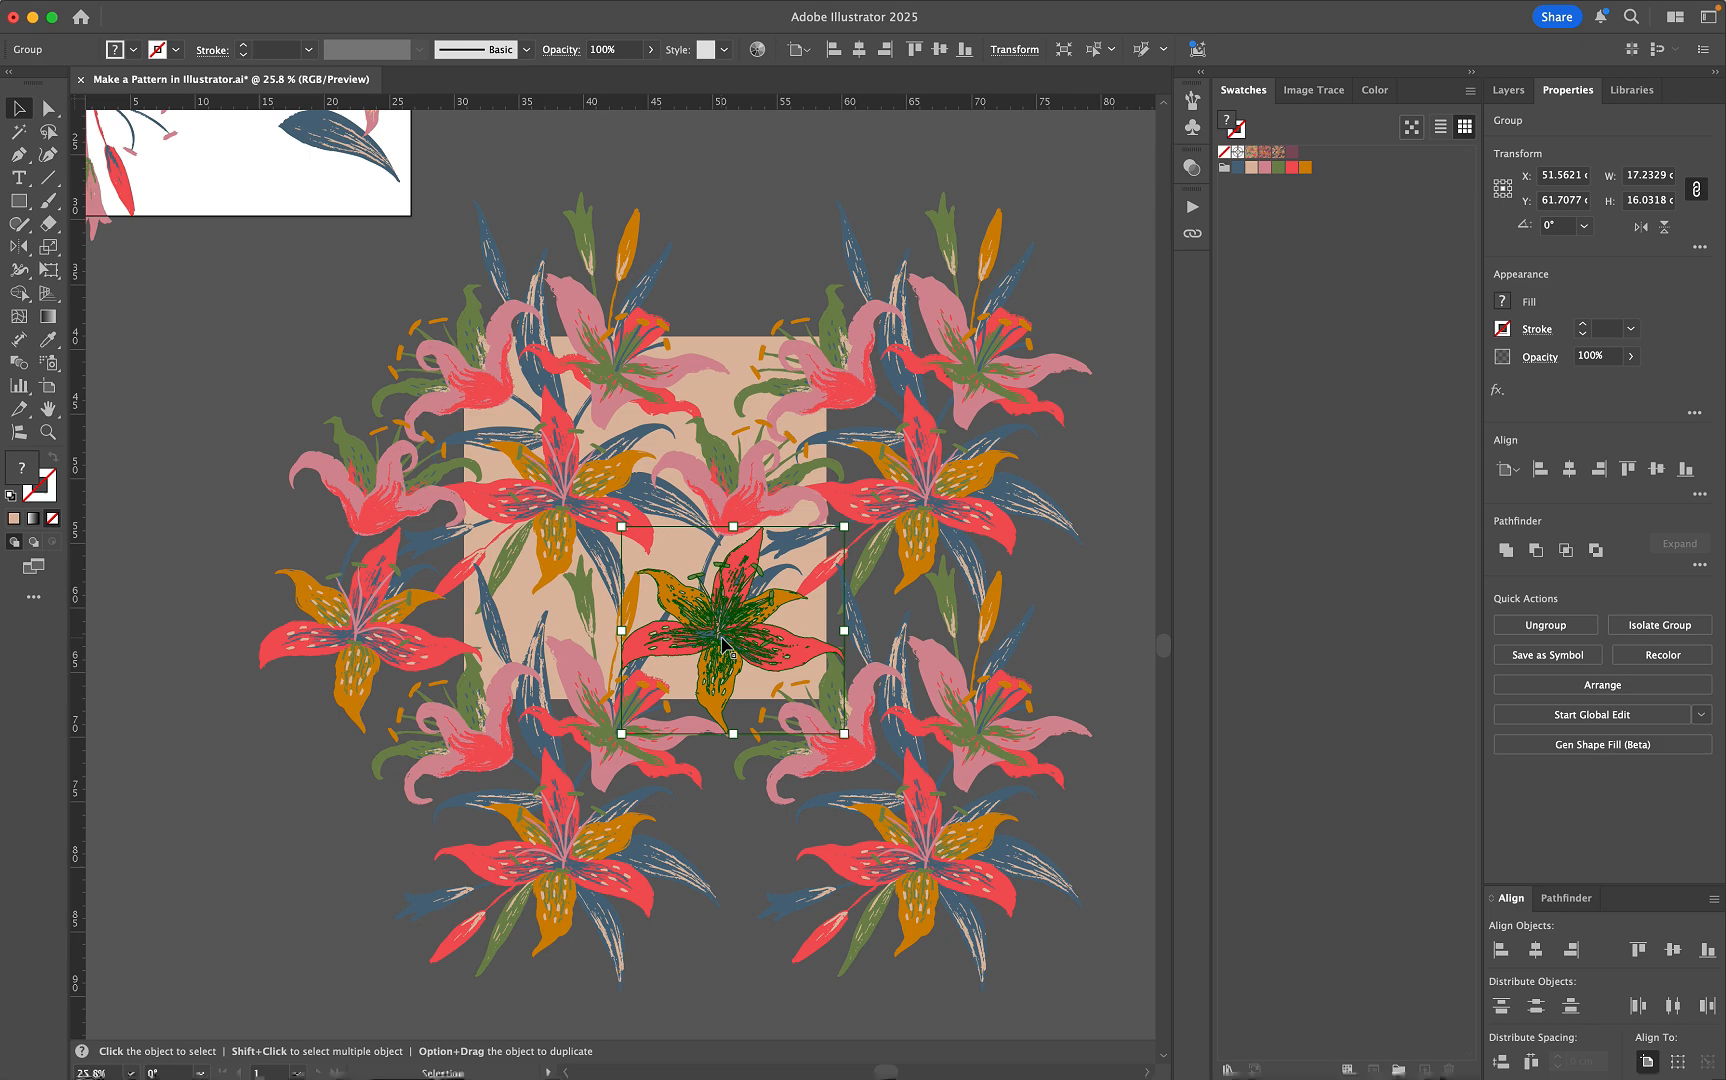
{"action": "key", "text": "Return"}
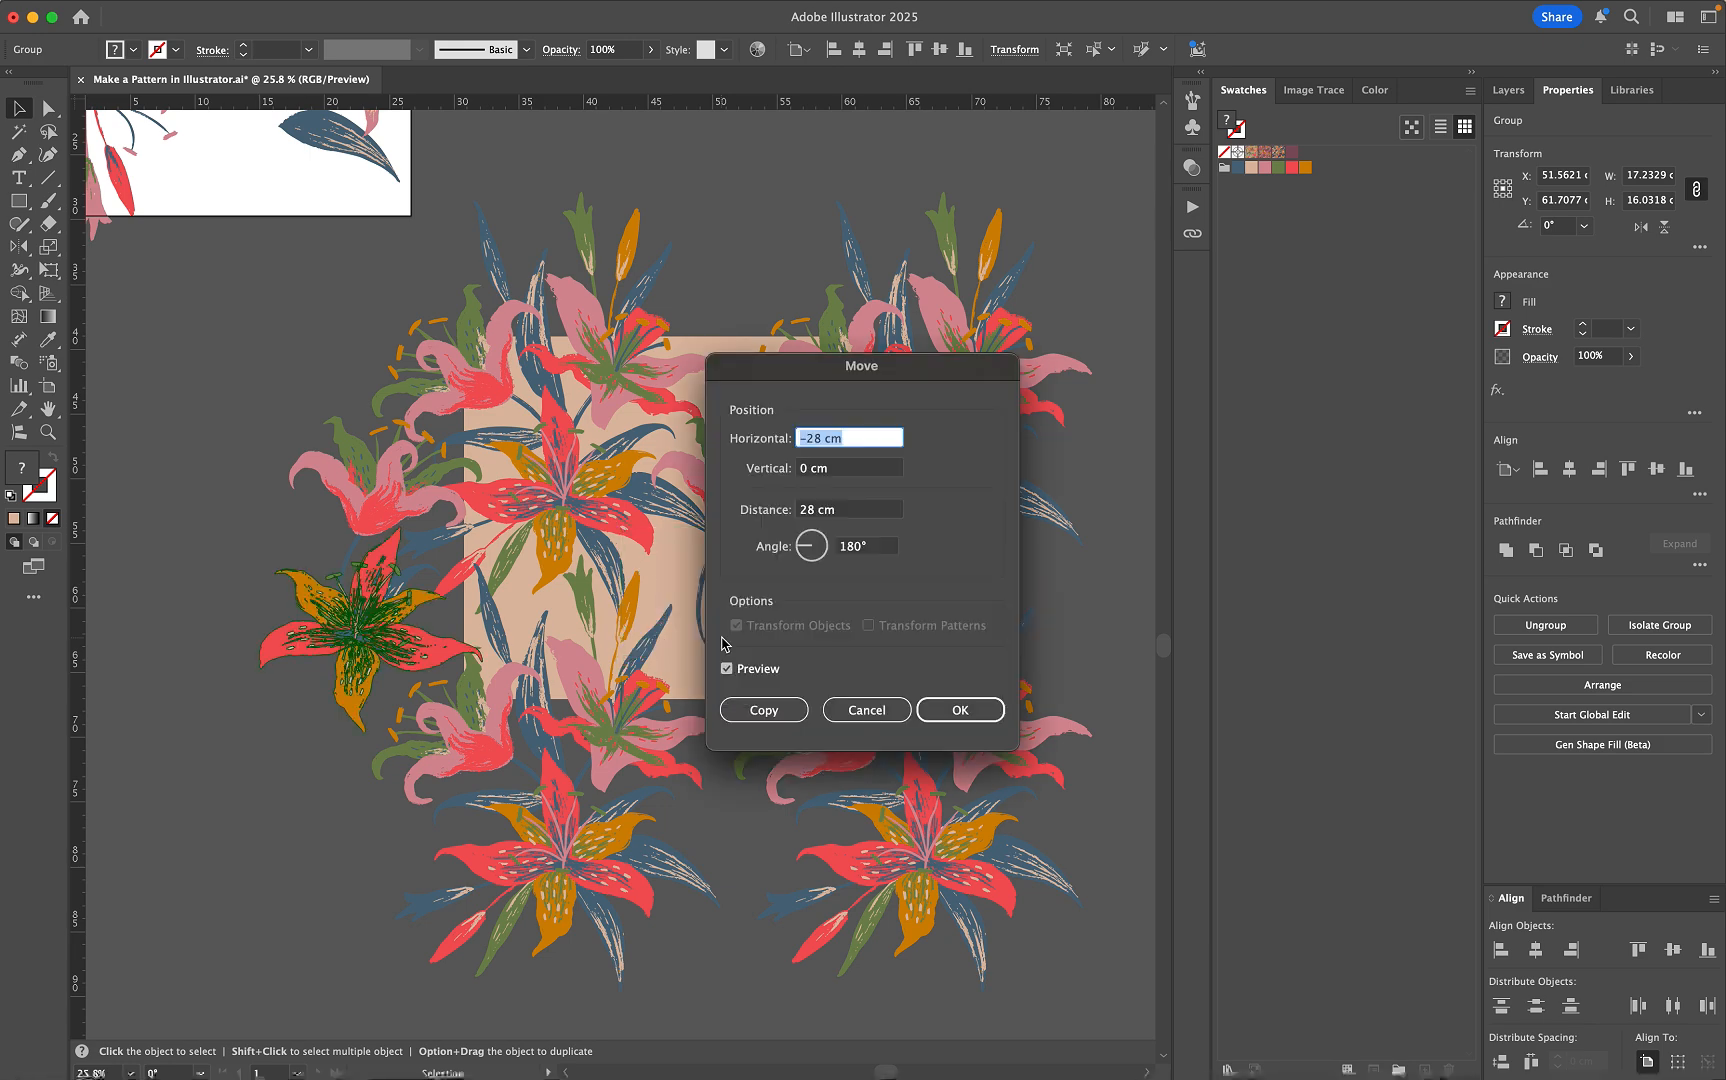
{"action": "type", "text": "0"}
{"action": "left_click", "coordinate": [823, 467]}
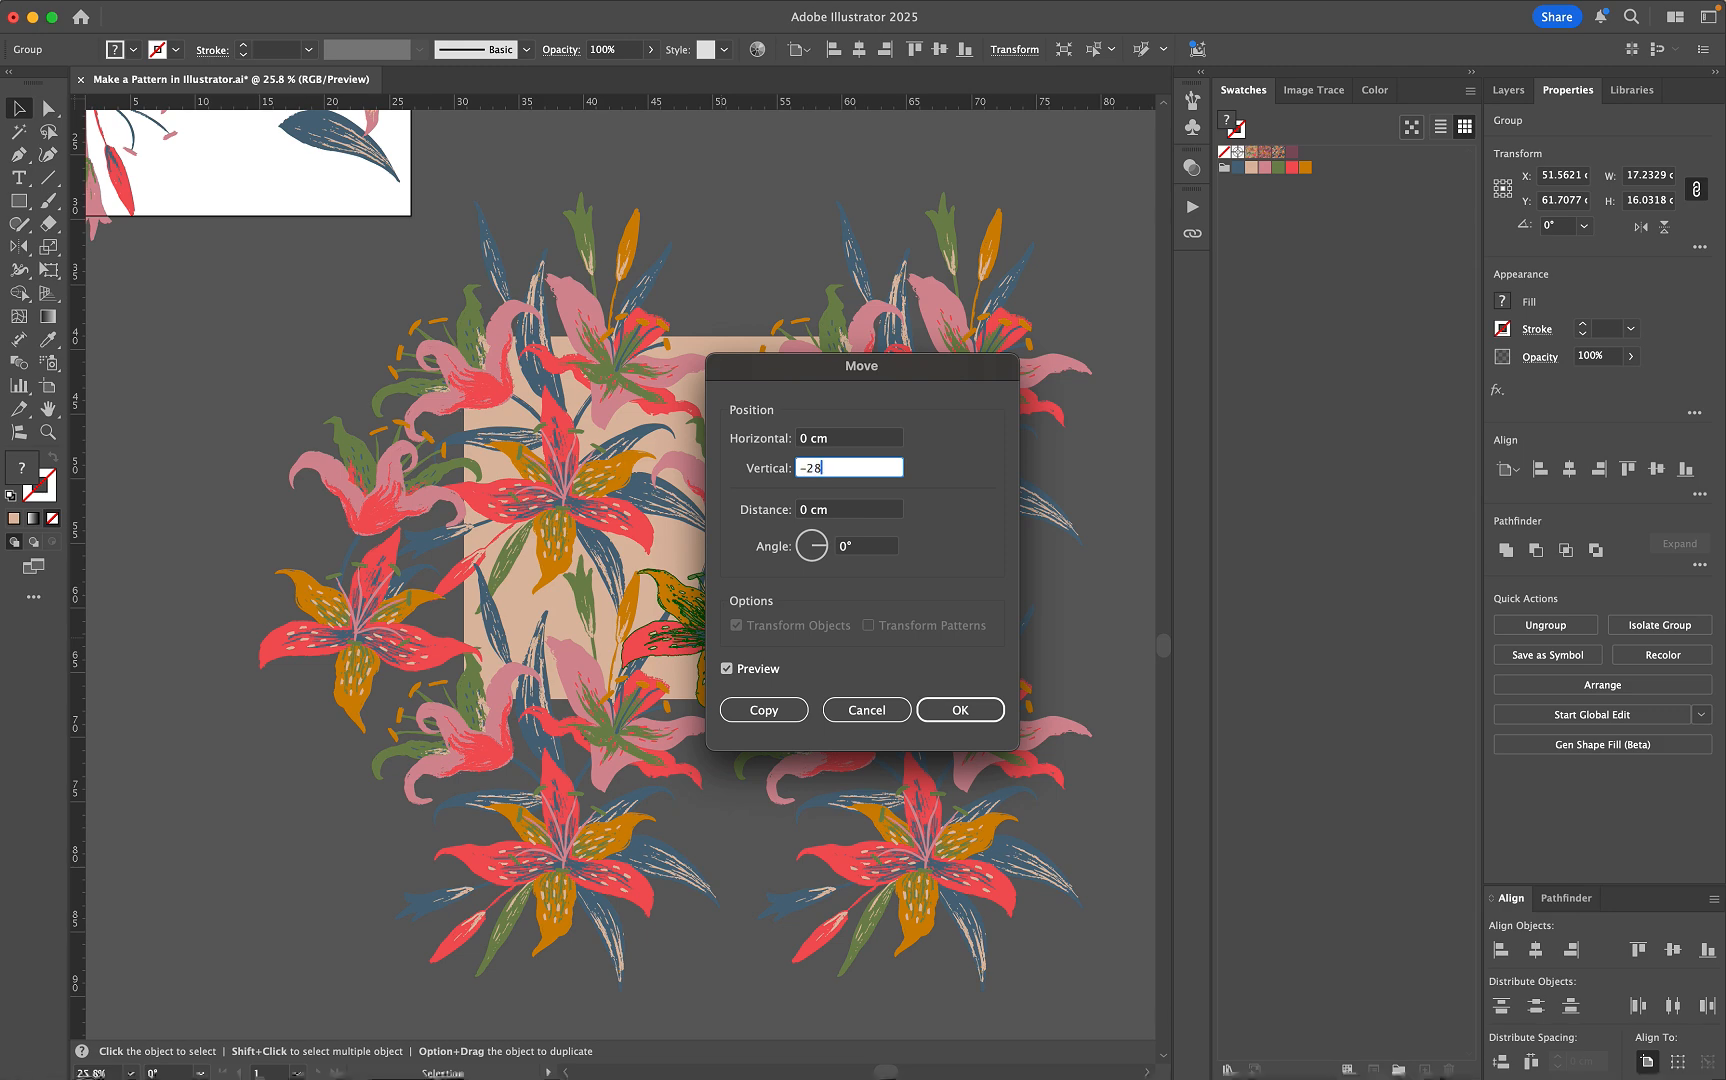
{"action": "left_click", "coordinate": [778, 714]}
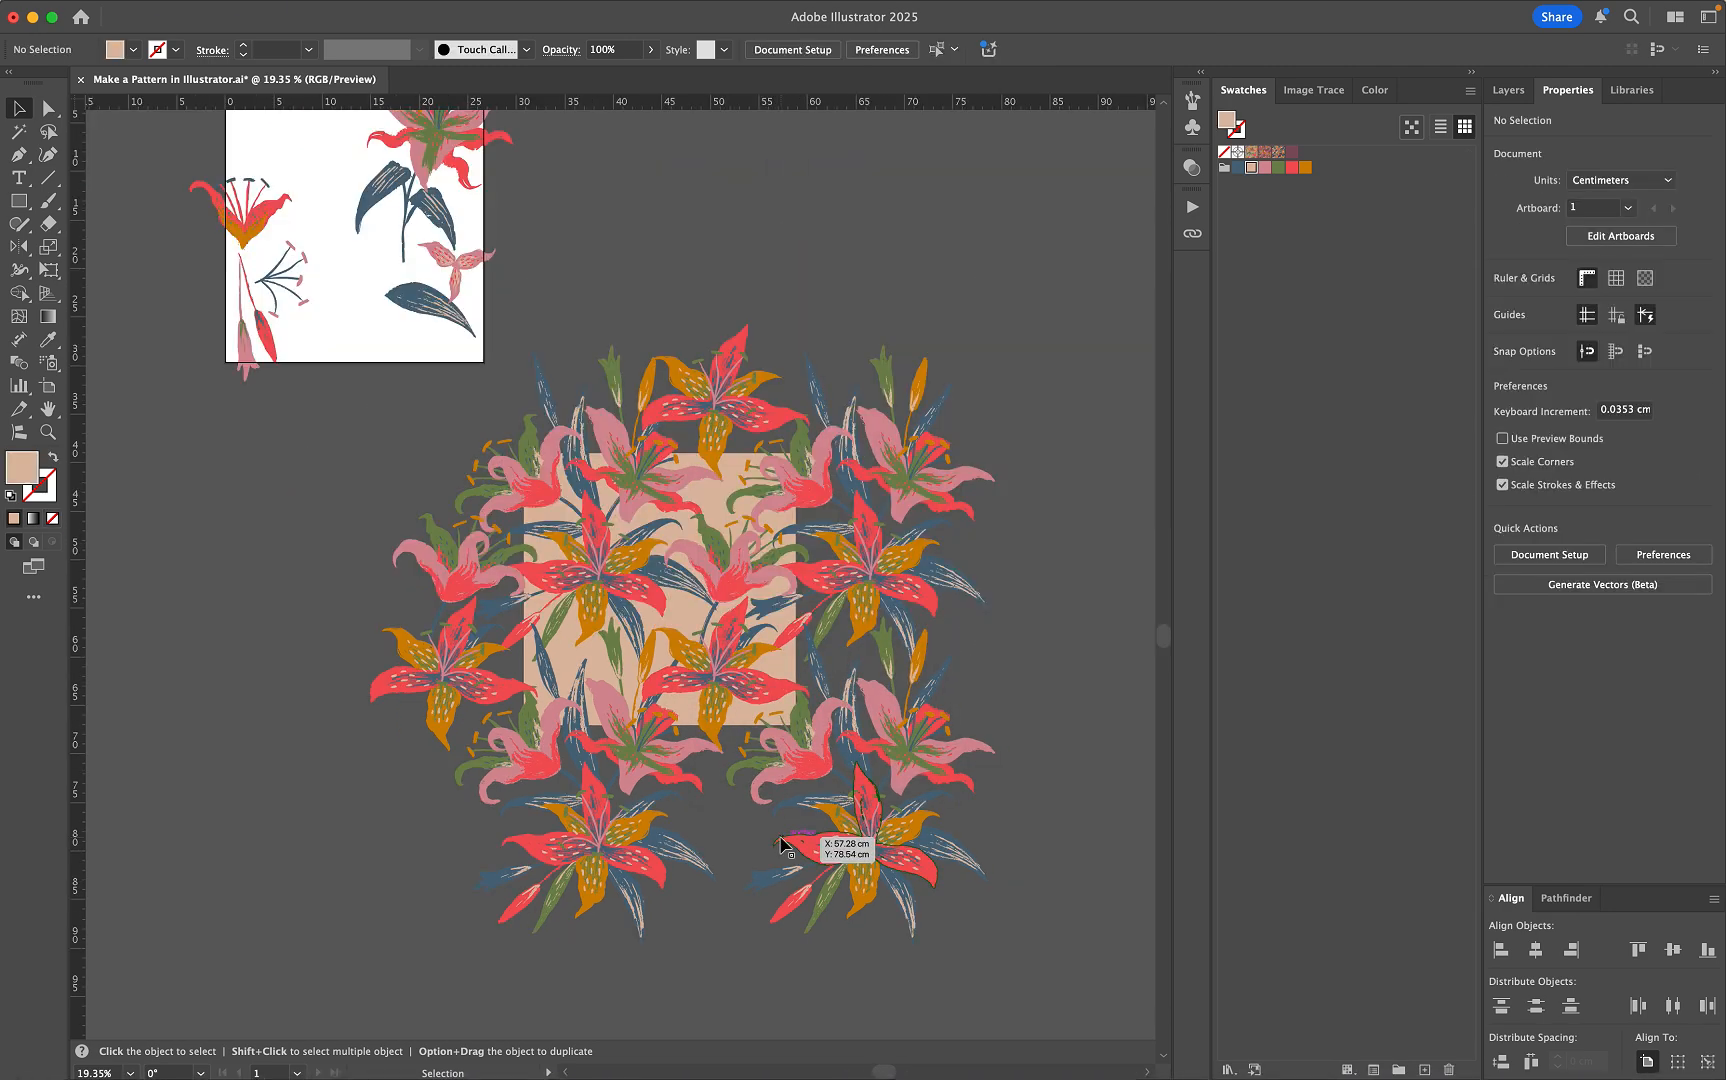
Step: Move the single blue leaf from the artboard onto the pink lily near the square's top edge
{"action": "scroll", "coordinate": [782, 845], "scroll_direction": "down", "scroll_amount": 3}
{"action": "scroll", "coordinate": [785, 848], "scroll_direction": "up", "scroll_amount": 4}
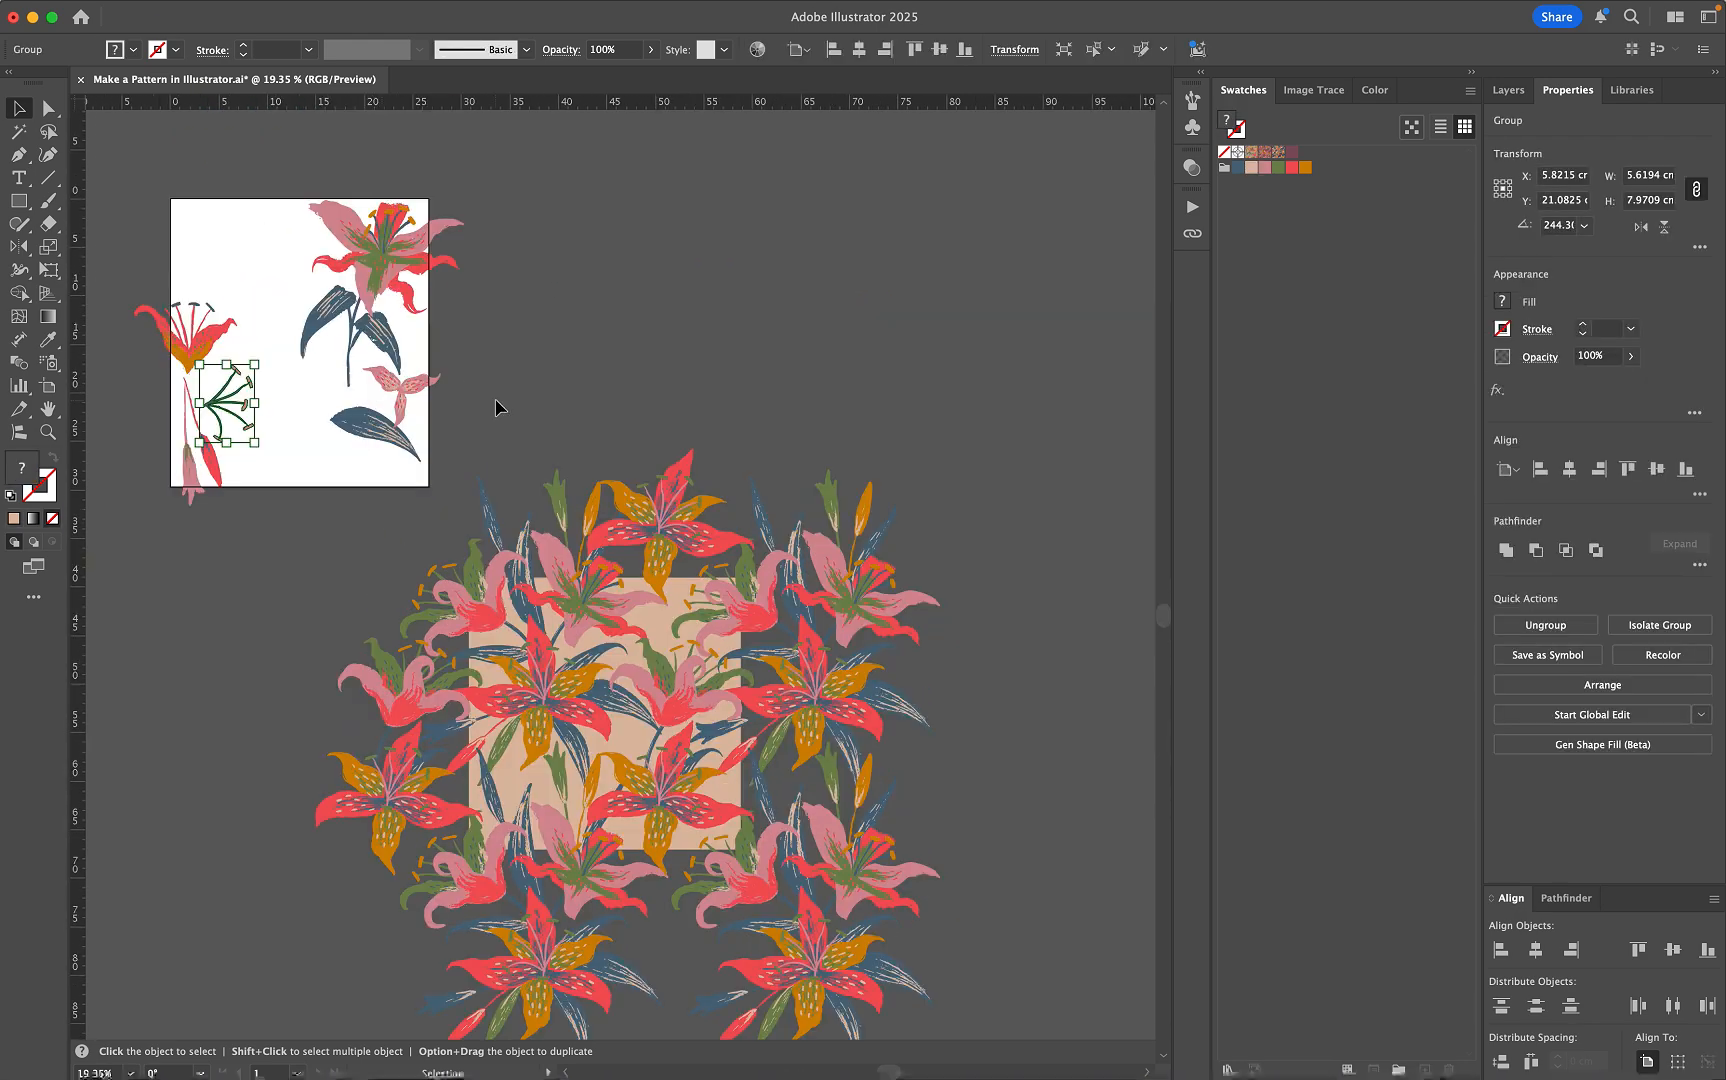
{"action": "left_click", "coordinate": [498, 407]}
{"action": "left_click_drag", "start_coordinate": [406, 407], "coordinate": [621, 612]}
{"action": "scroll", "coordinate": [621, 612], "scroll_direction": "up", "scroll_amount": 4}
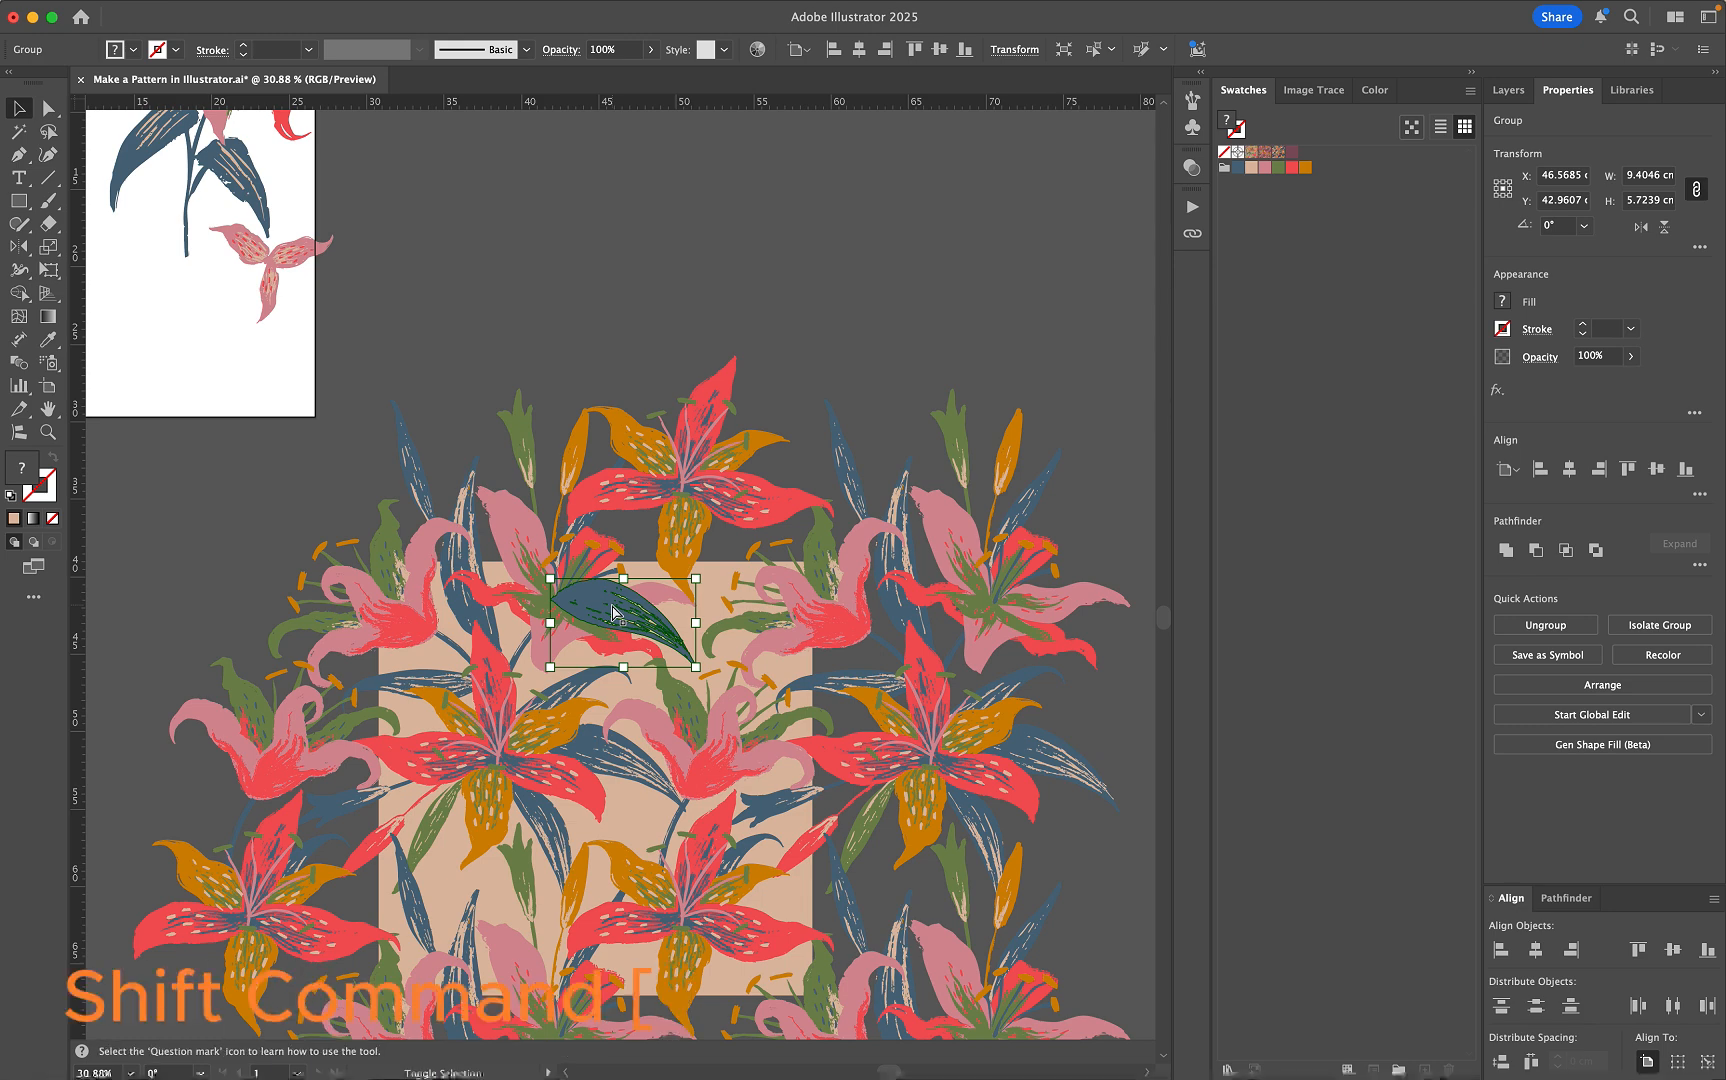
Step: Send the blue leaf to the back and bring it forward until it sits above the peach square but behind the flowers
{"action": "key", "text": "shift+super+bracketleft"}
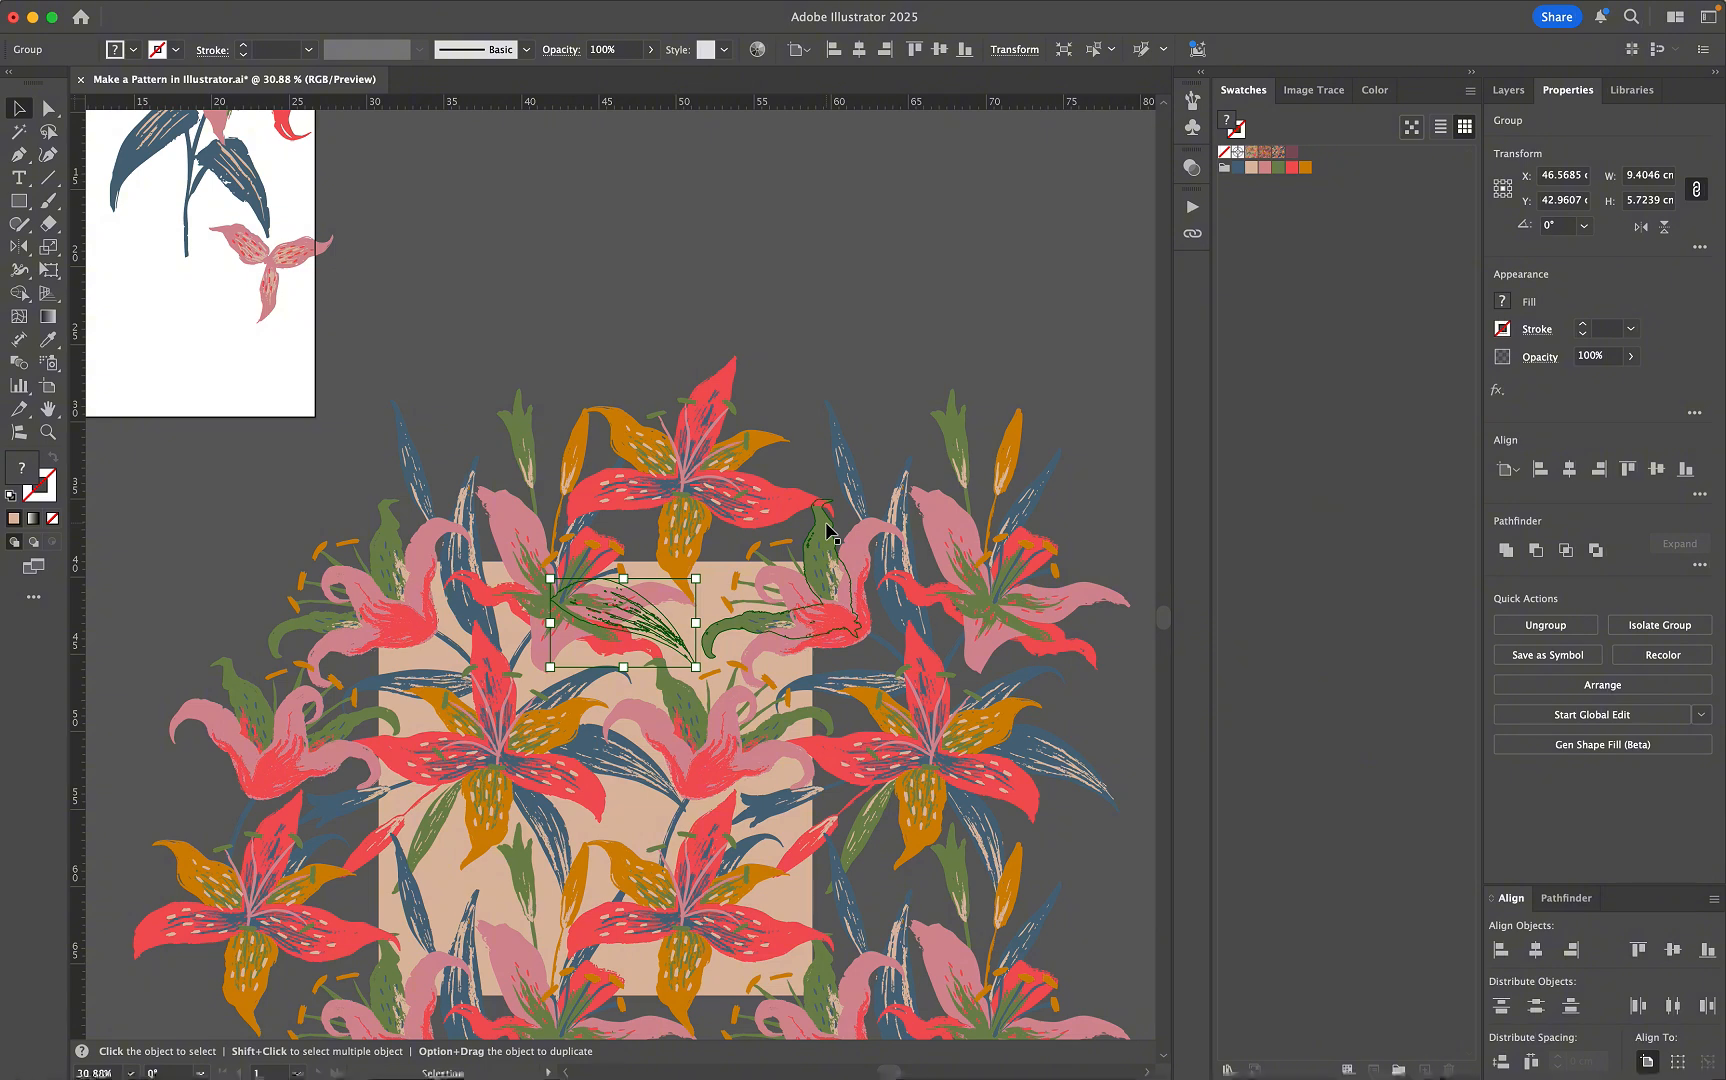
{"action": "key", "text": "super+bracketright"}
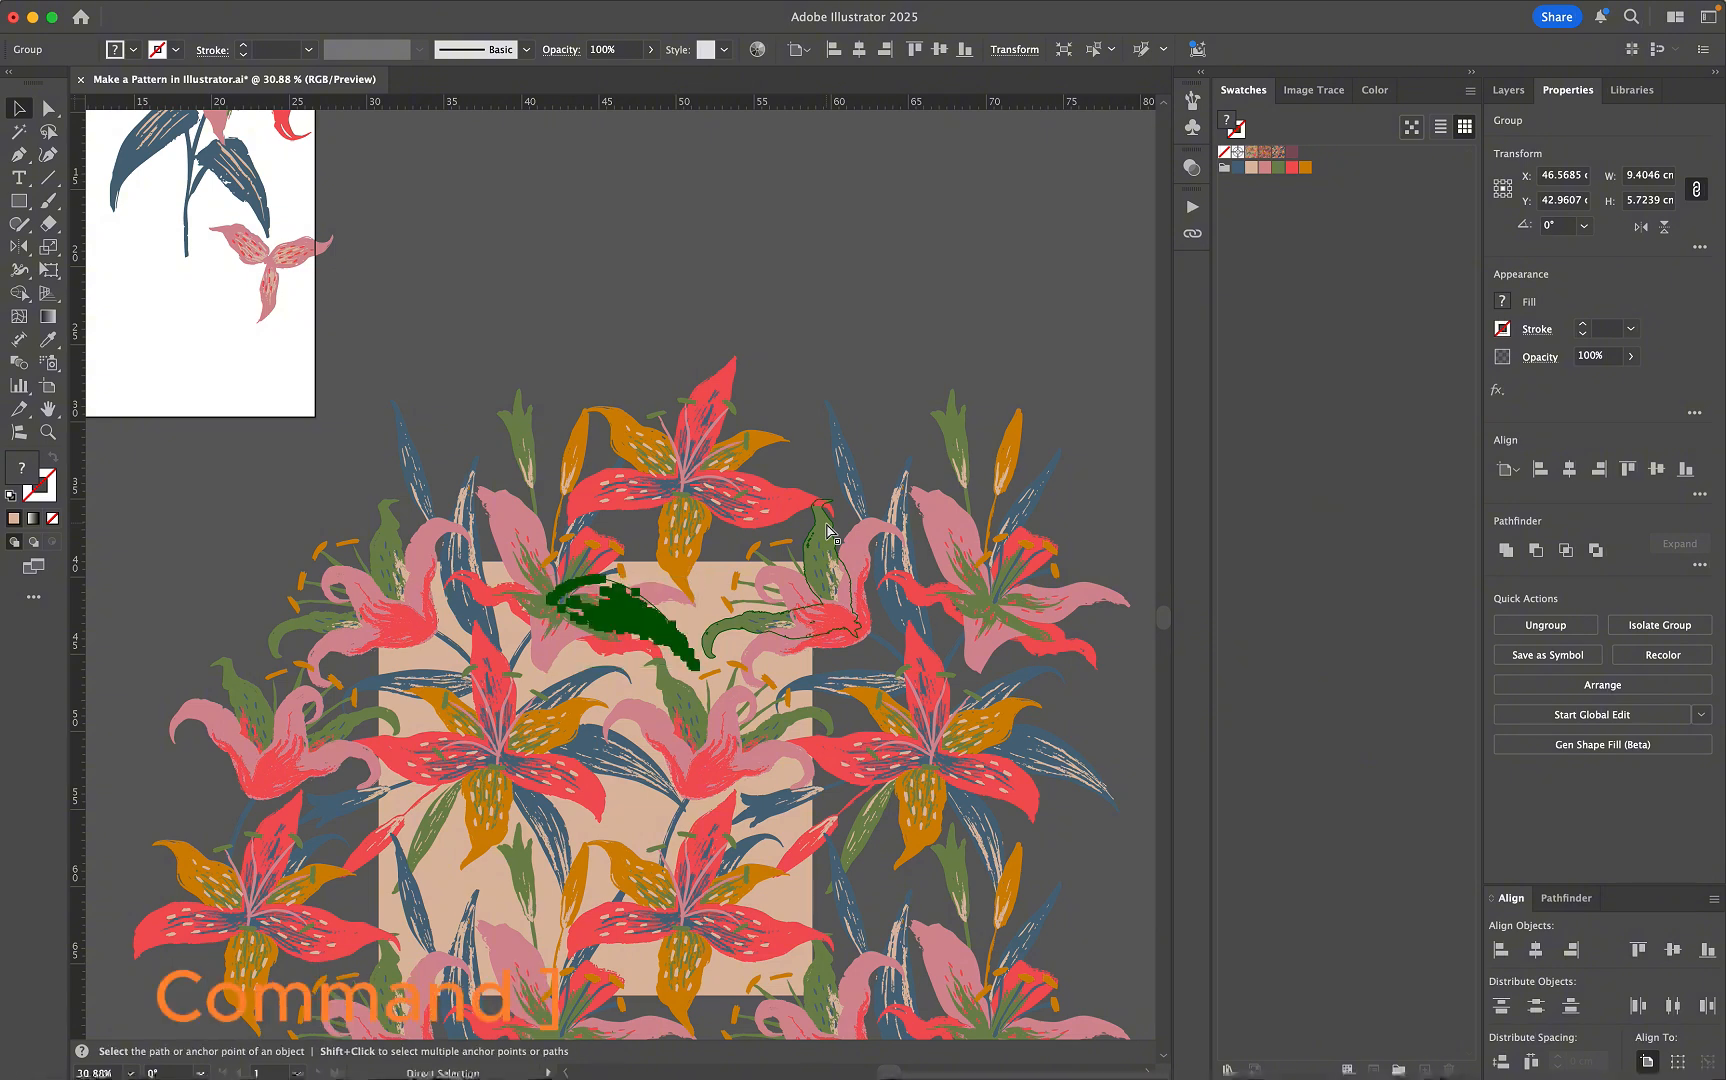
{"action": "key", "text": "super+bracketright"}
{"action": "key", "text": "super+bracketright"}
{"action": "key", "text": "super+bracketright"}
{"action": "key", "text": "super+bracketright"}
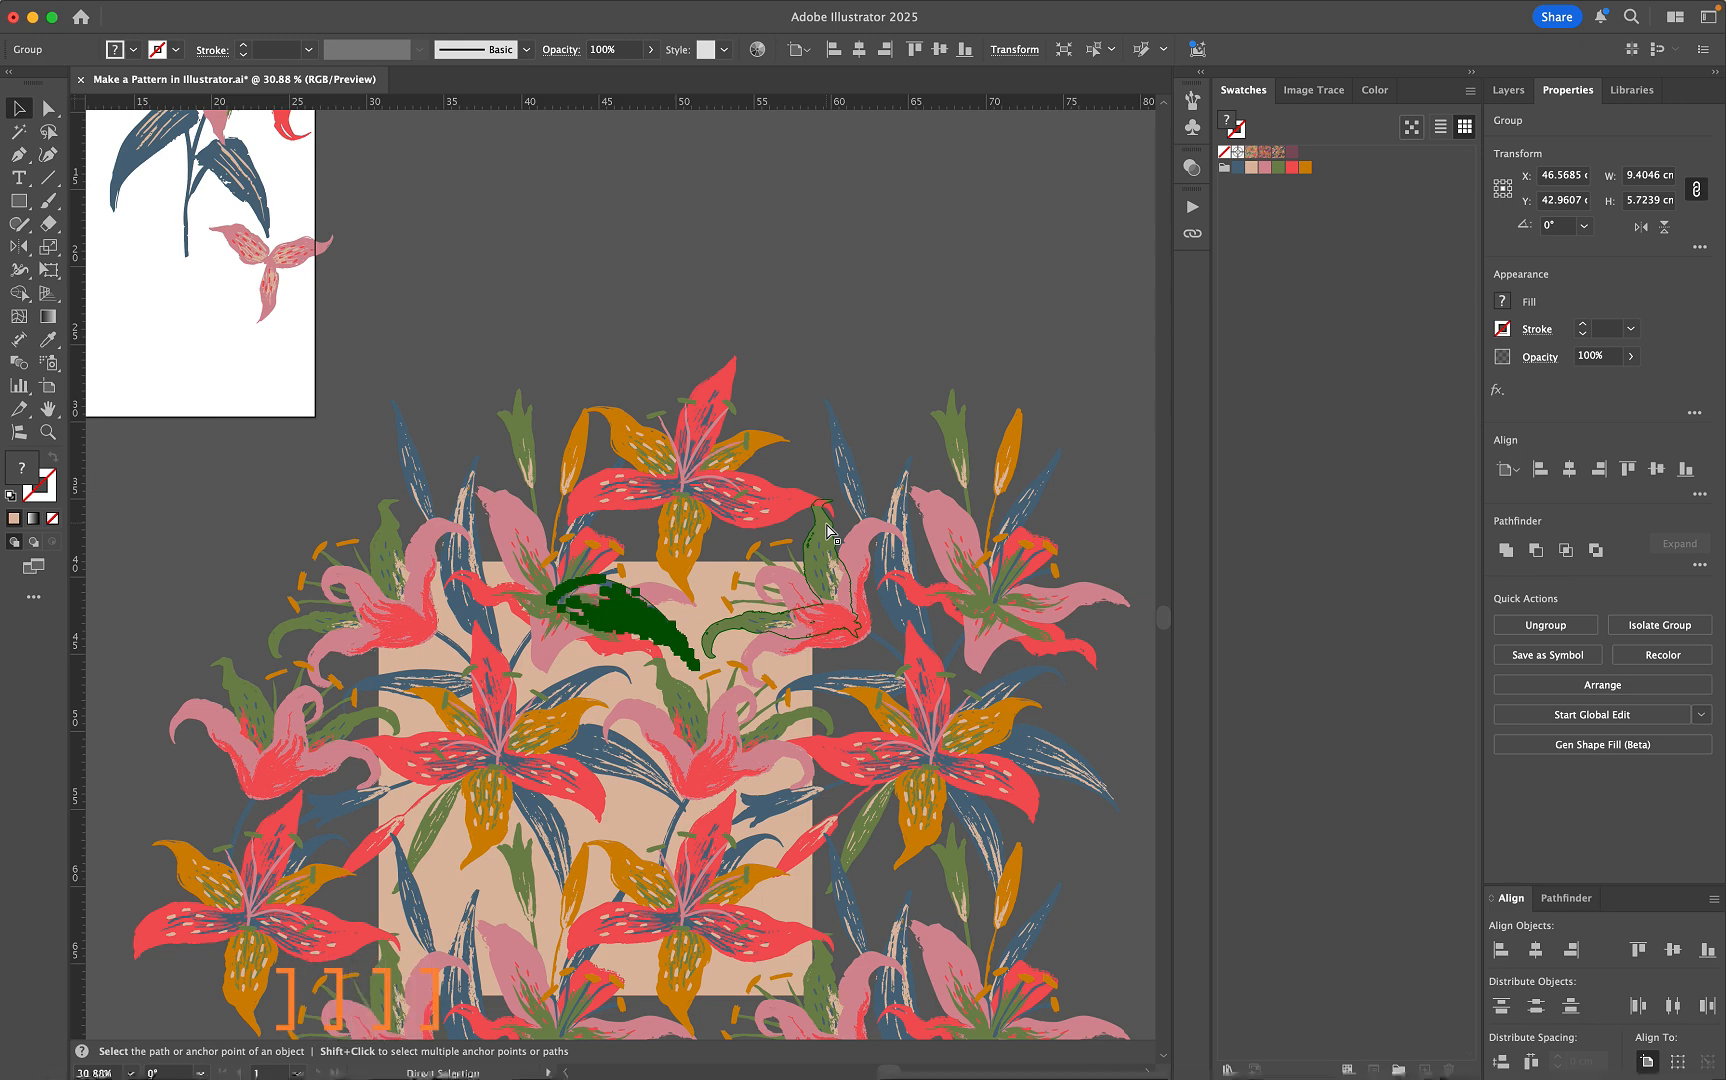
{"action": "left_click", "coordinate": [865, 388]}
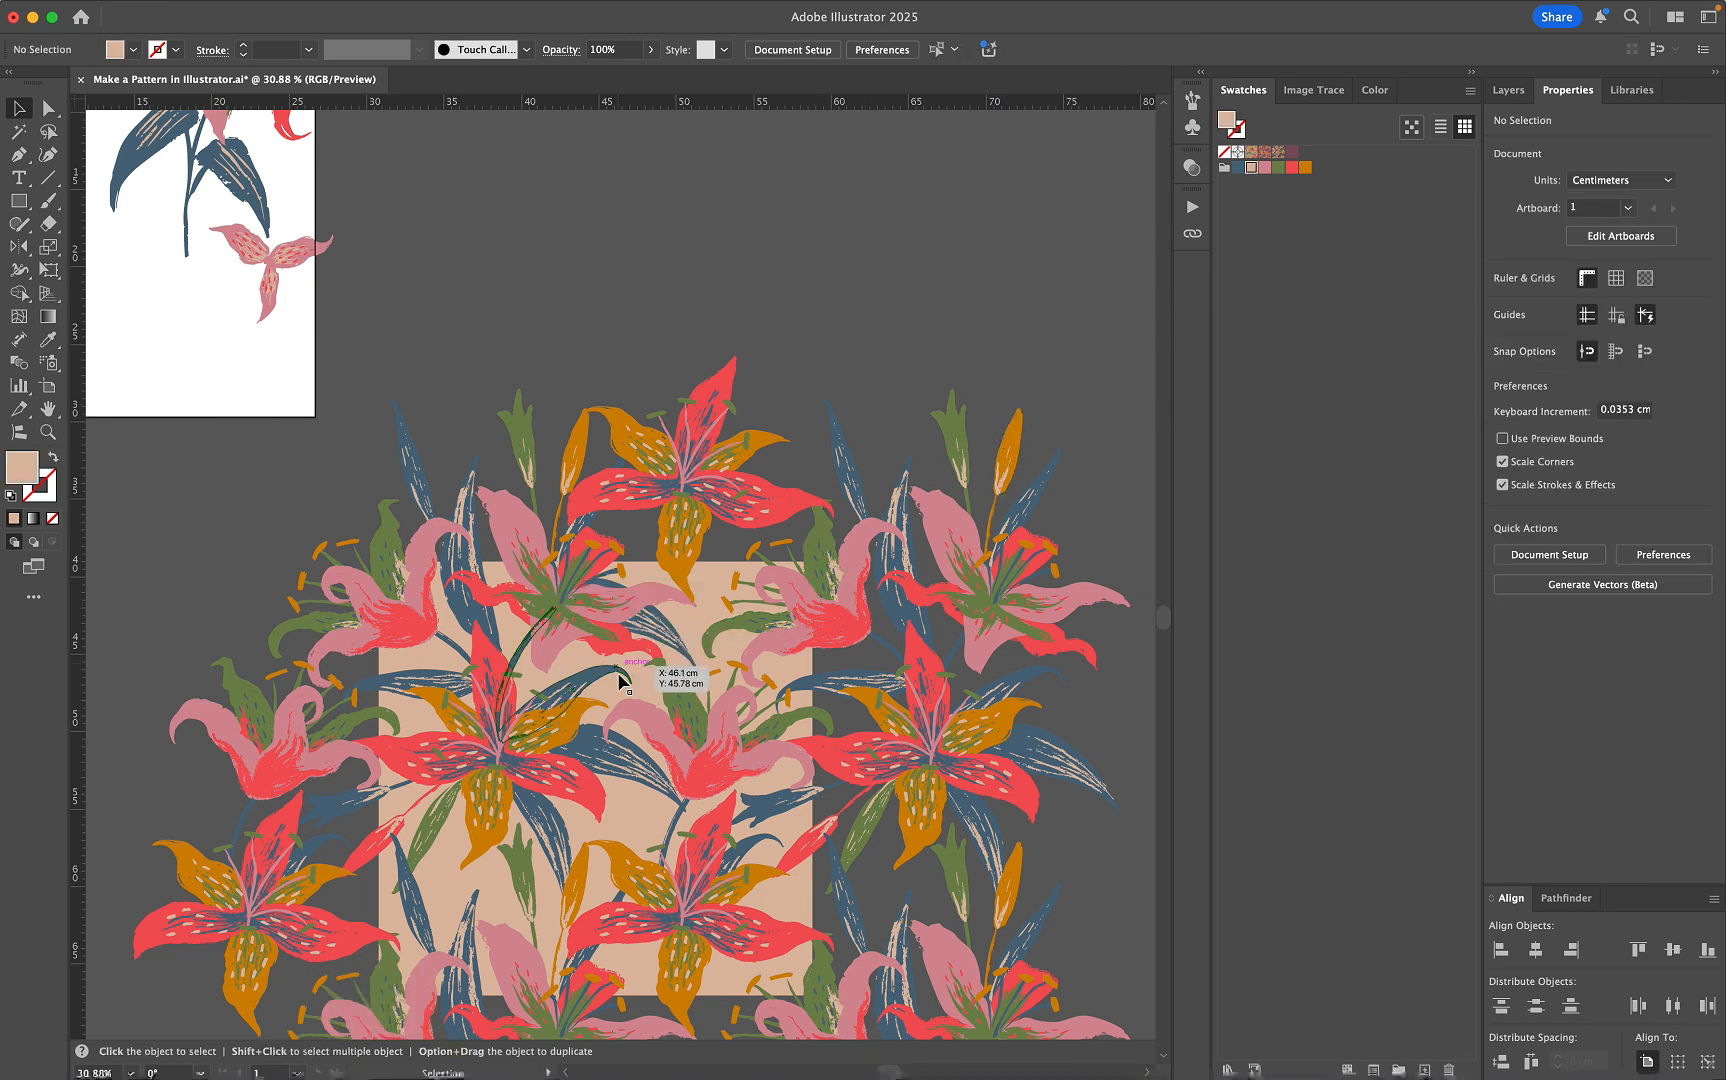
Step: Unlock the peach square and duplicate the whole arrangement with it onto the empty canvas left of the artboard
{"action": "scroll", "coordinate": [635, 724], "scroll_direction": "down", "scroll_amount": 2}
{"action": "scroll", "coordinate": [635, 724], "scroll_direction": "right", "scroll_amount": 1}
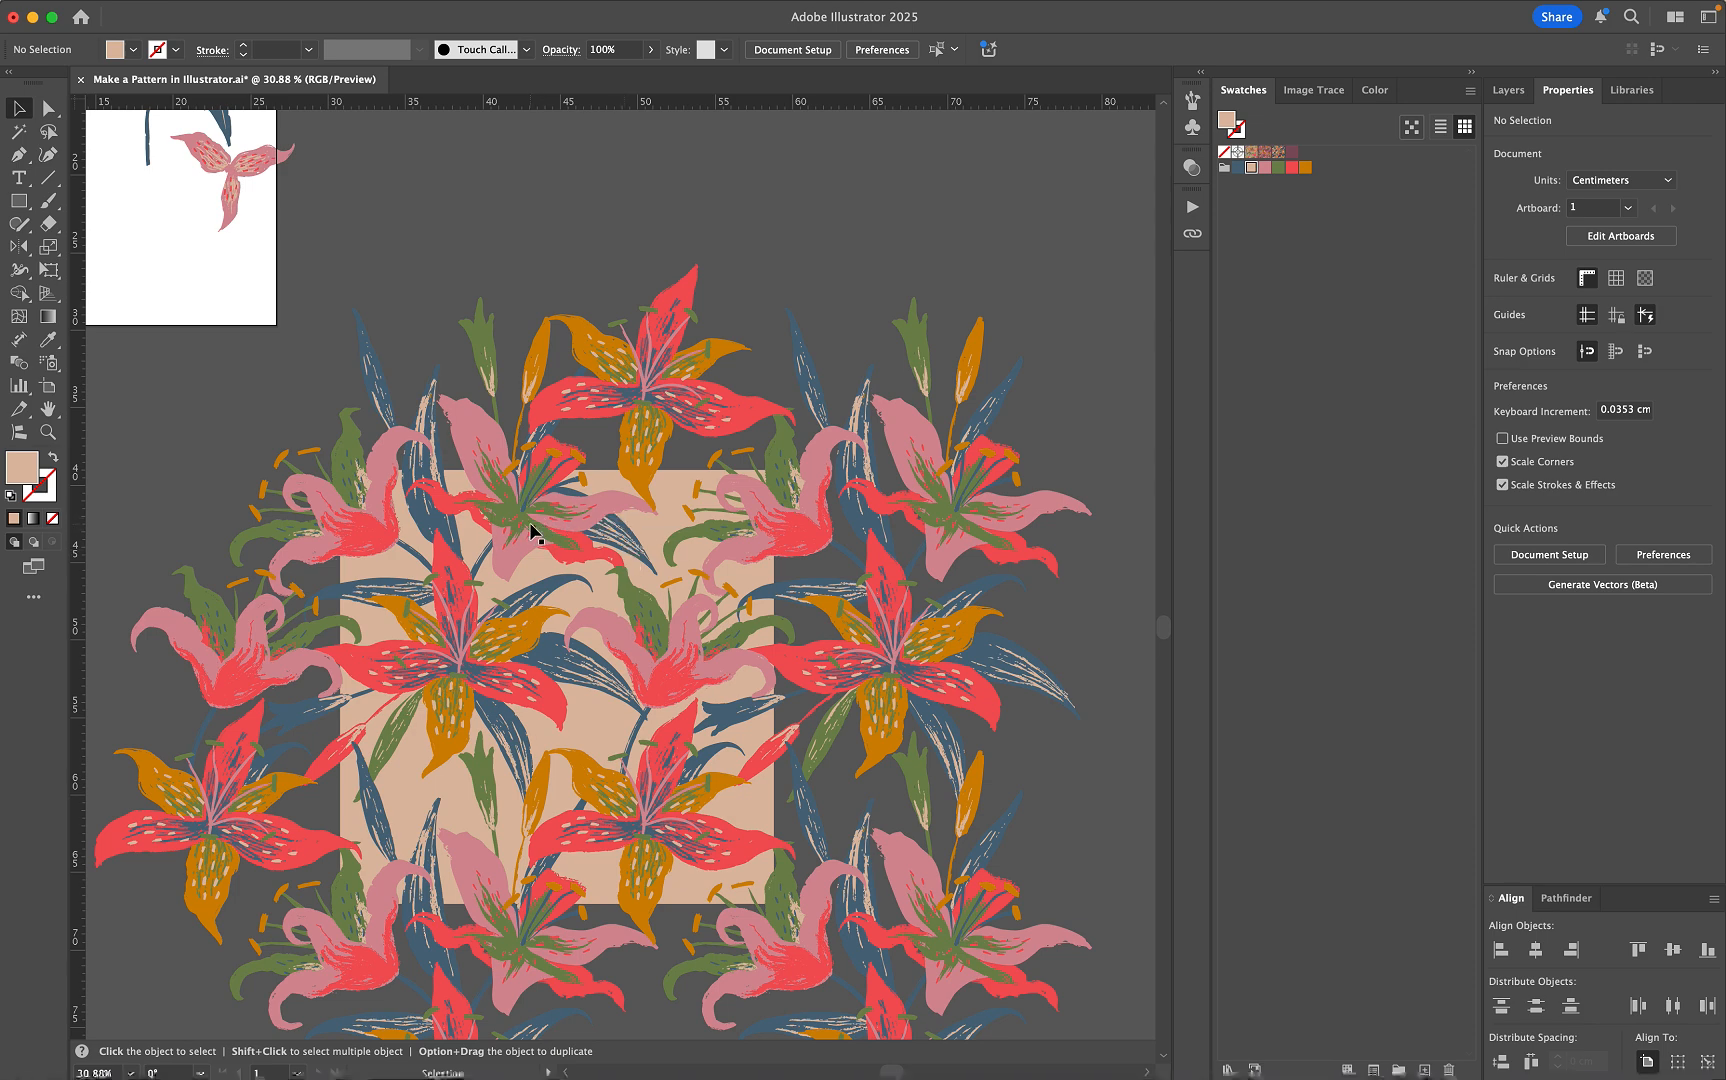
{"action": "scroll", "coordinate": [530, 528], "scroll_direction": "down", "scroll_amount": 1}
{"action": "scroll", "coordinate": [530, 528], "scroll_direction": "left", "scroll_amount": 1}
{"action": "scroll", "coordinate": [532, 528], "scroll_direction": "down", "scroll_amount": 5}
{"action": "scroll", "coordinate": [532, 528], "scroll_direction": "left", "scroll_amount": 4}
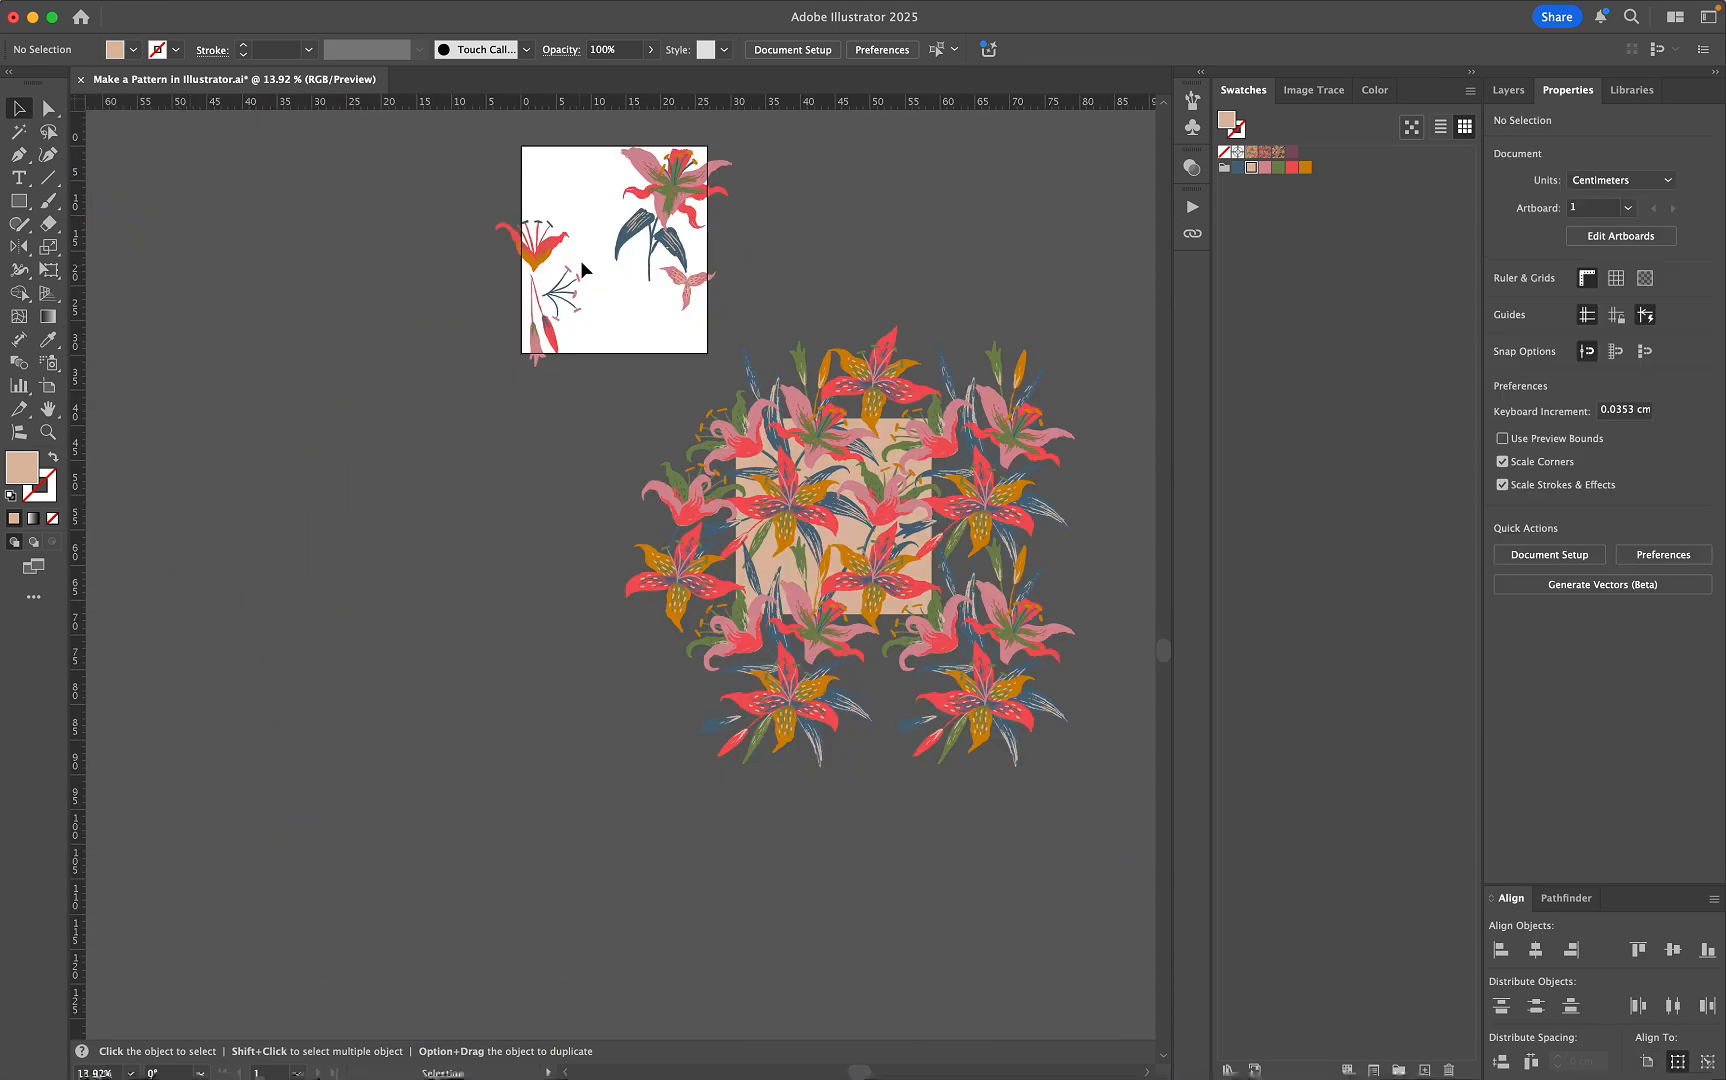
{"action": "left_click", "coordinate": [642, 379]}
{"action": "left_click_drag", "start_coordinate": [642, 380], "coordinate": [1047, 778]}
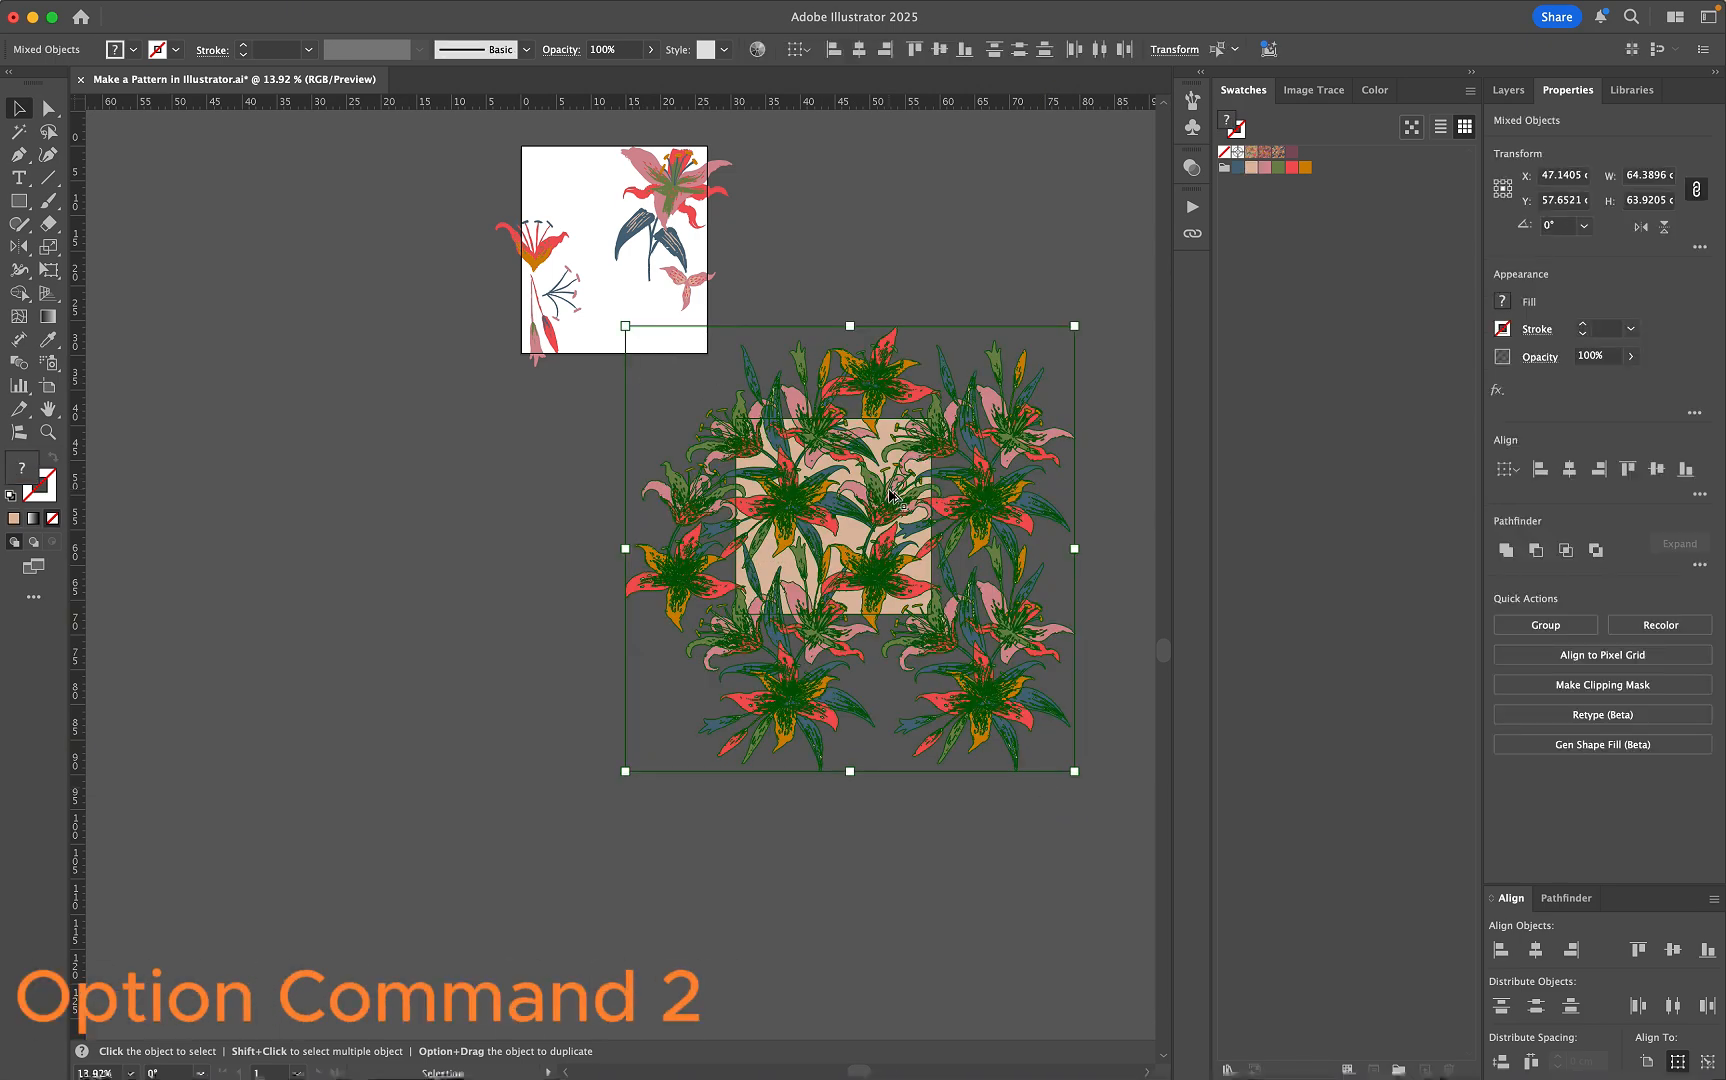
{"action": "left_click_drag", "start_coordinate": [890, 494], "coordinate": [331, 641]}
{"action": "scroll", "coordinate": [332, 600], "scroll_direction": "left", "scroll_amount": 5}
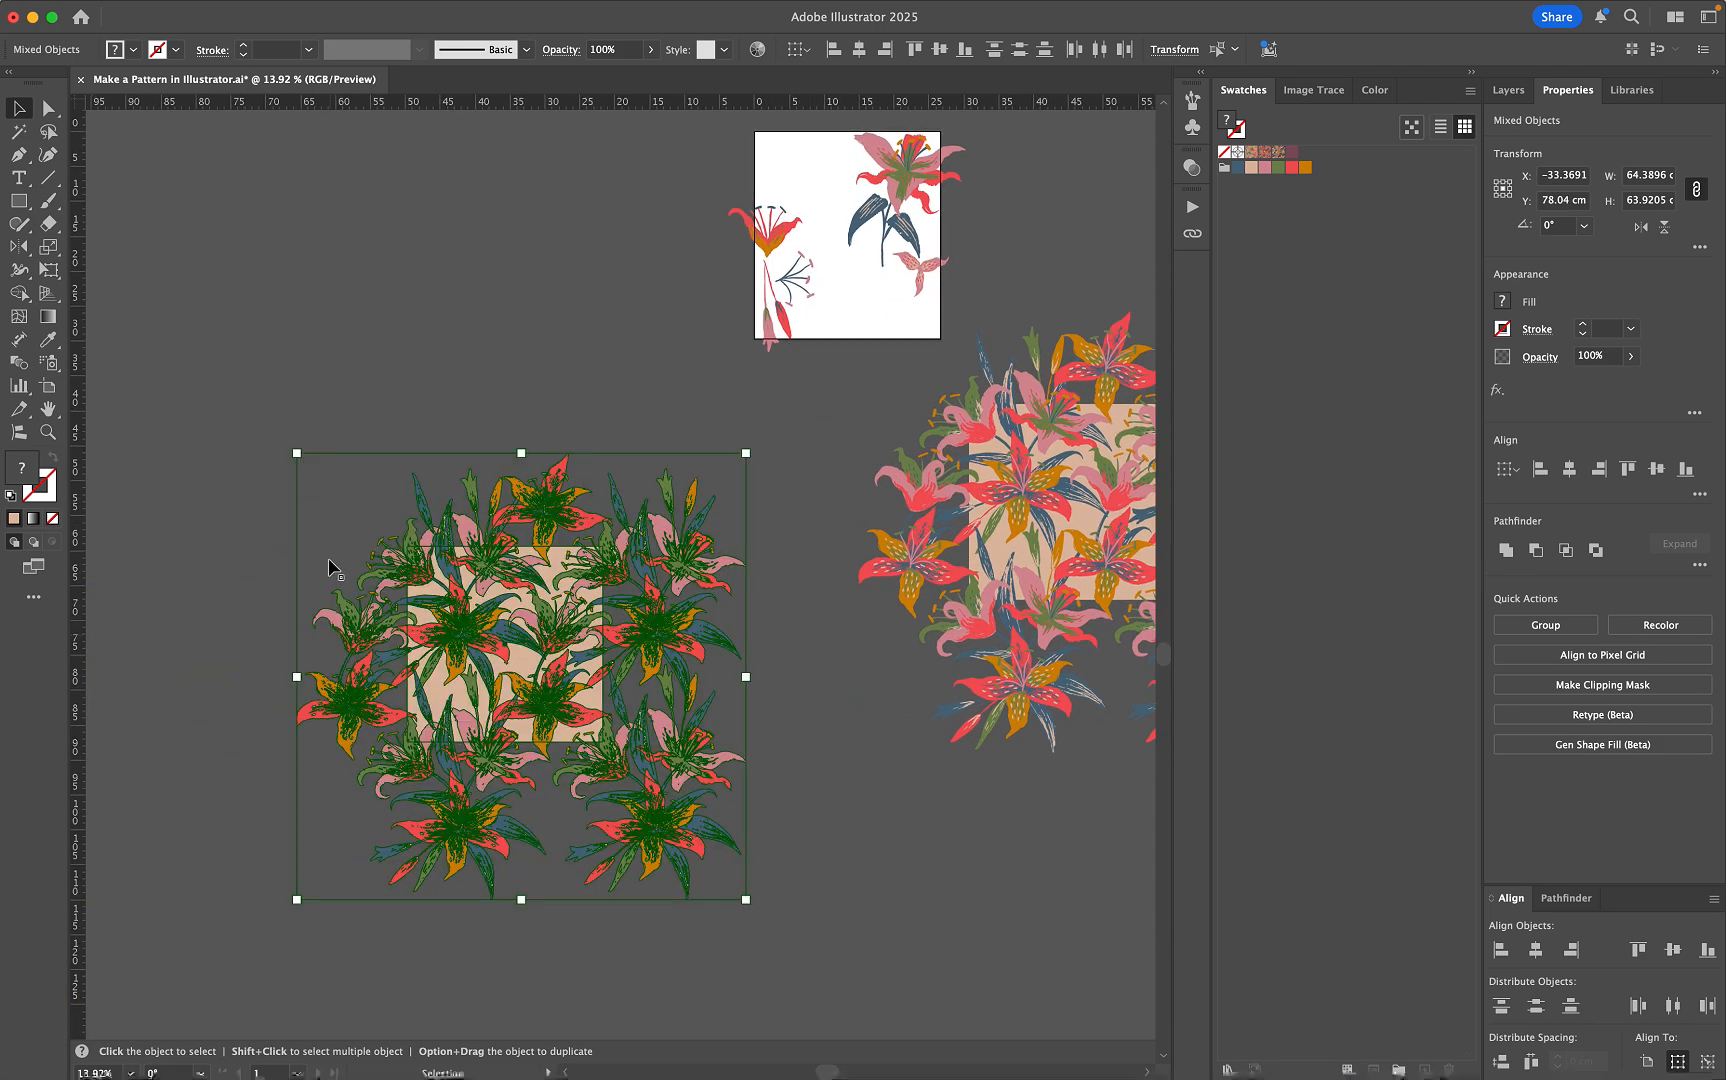
{"action": "left_click", "coordinate": [327, 415]}
Step: Copy the duplicate's peach square, paste it in place in front, and bring it to the front of all the flowers
{"action": "scroll", "coordinate": [522, 609], "scroll_direction": "up", "scroll_amount": 3}
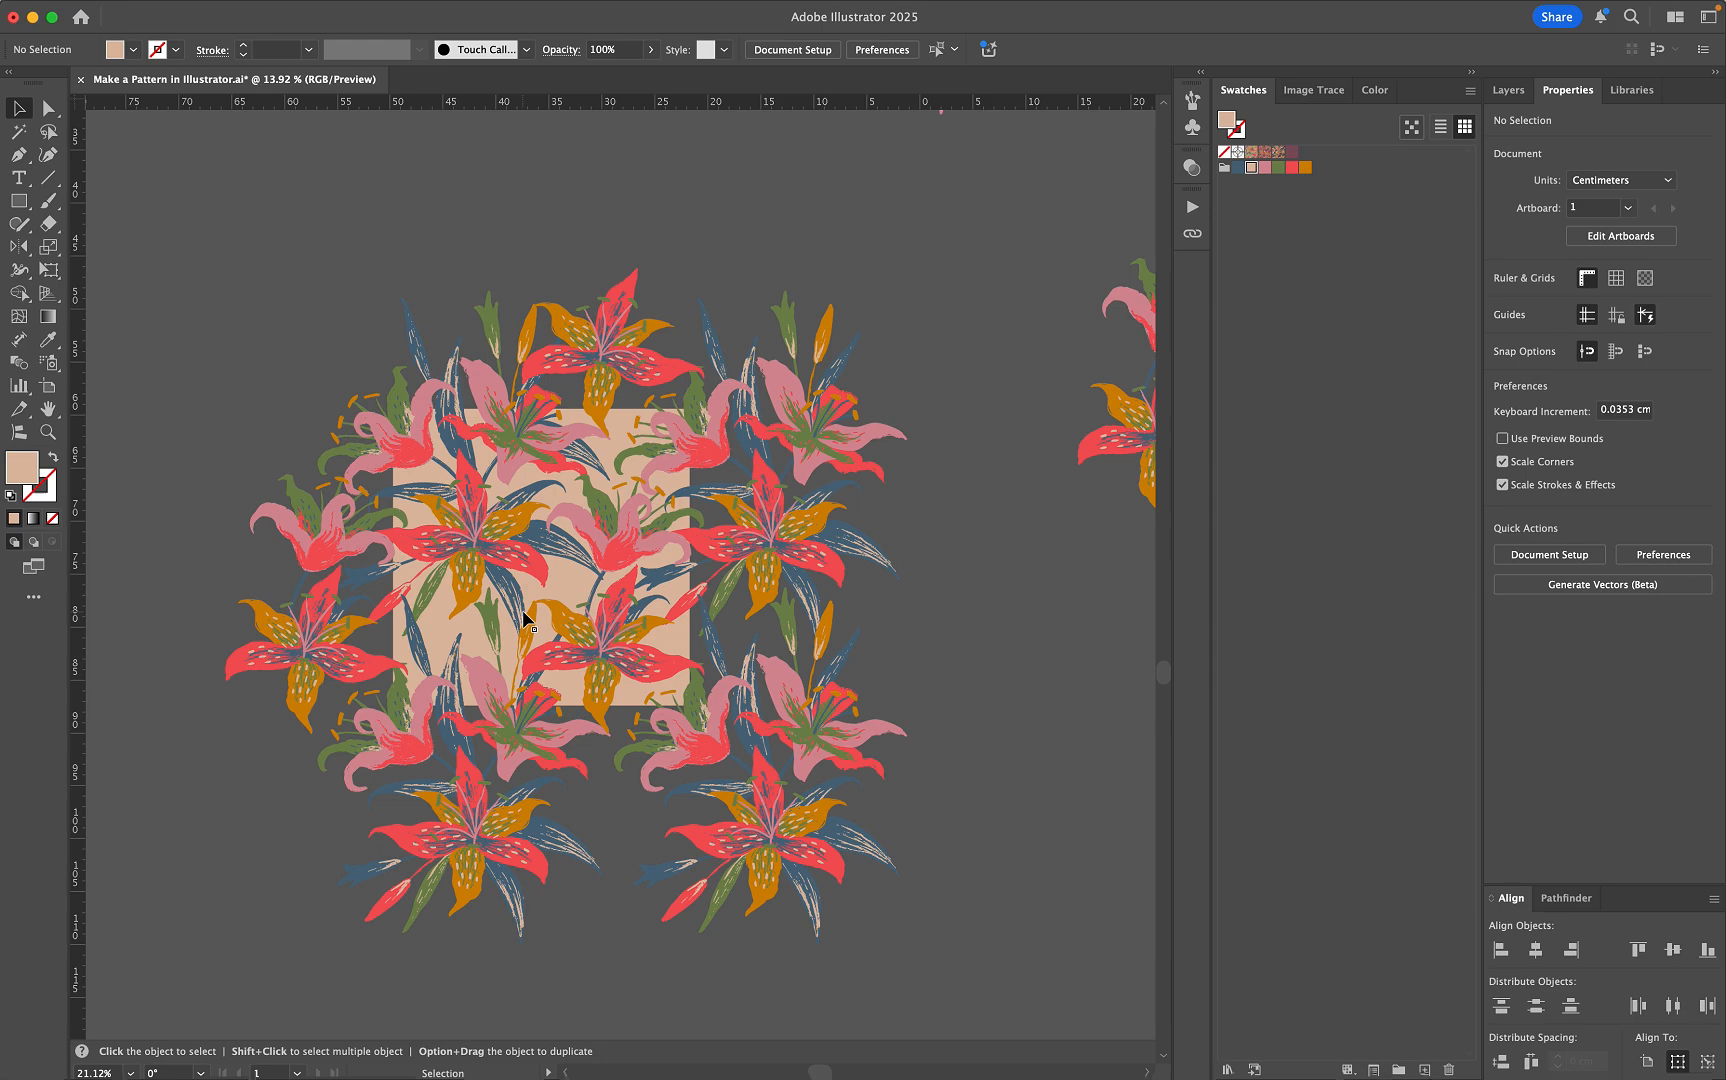
{"action": "scroll", "coordinate": [522, 617], "scroll_direction": "up", "scroll_amount": 2}
{"action": "left_click", "coordinate": [466, 580]}
{"action": "key", "text": "super+c"}
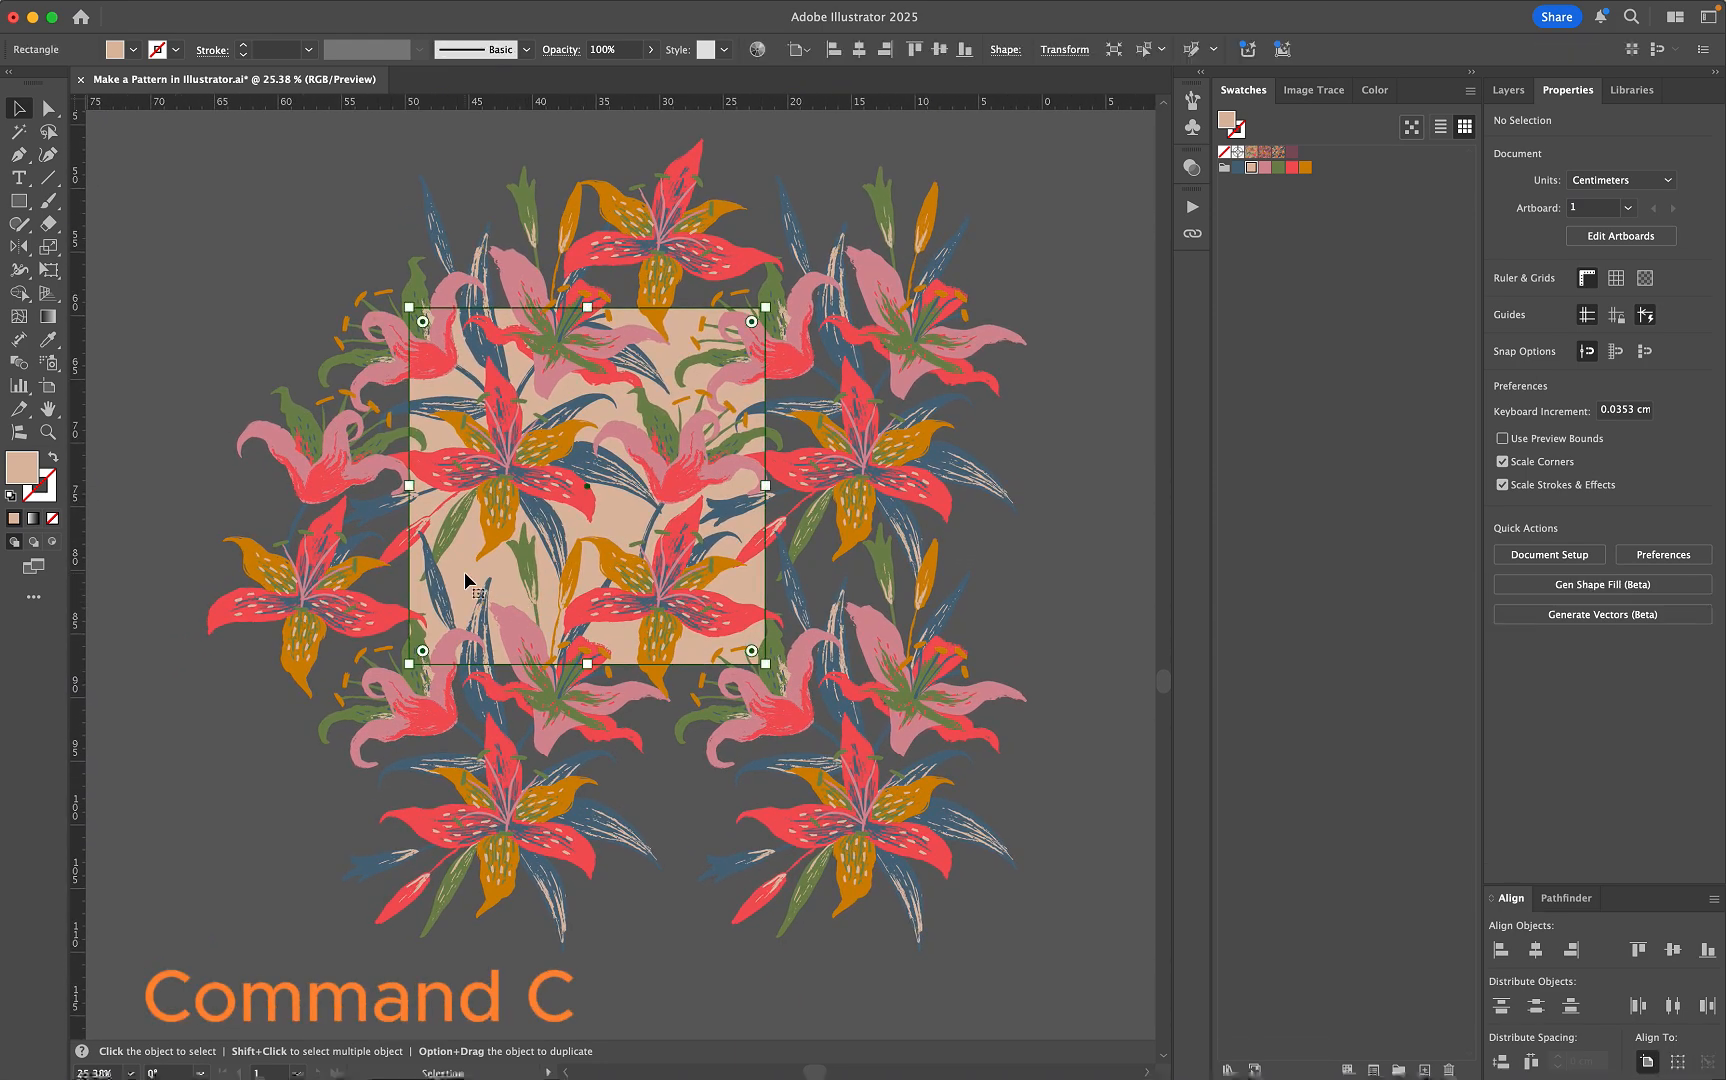
{"action": "key", "text": "super+f"}
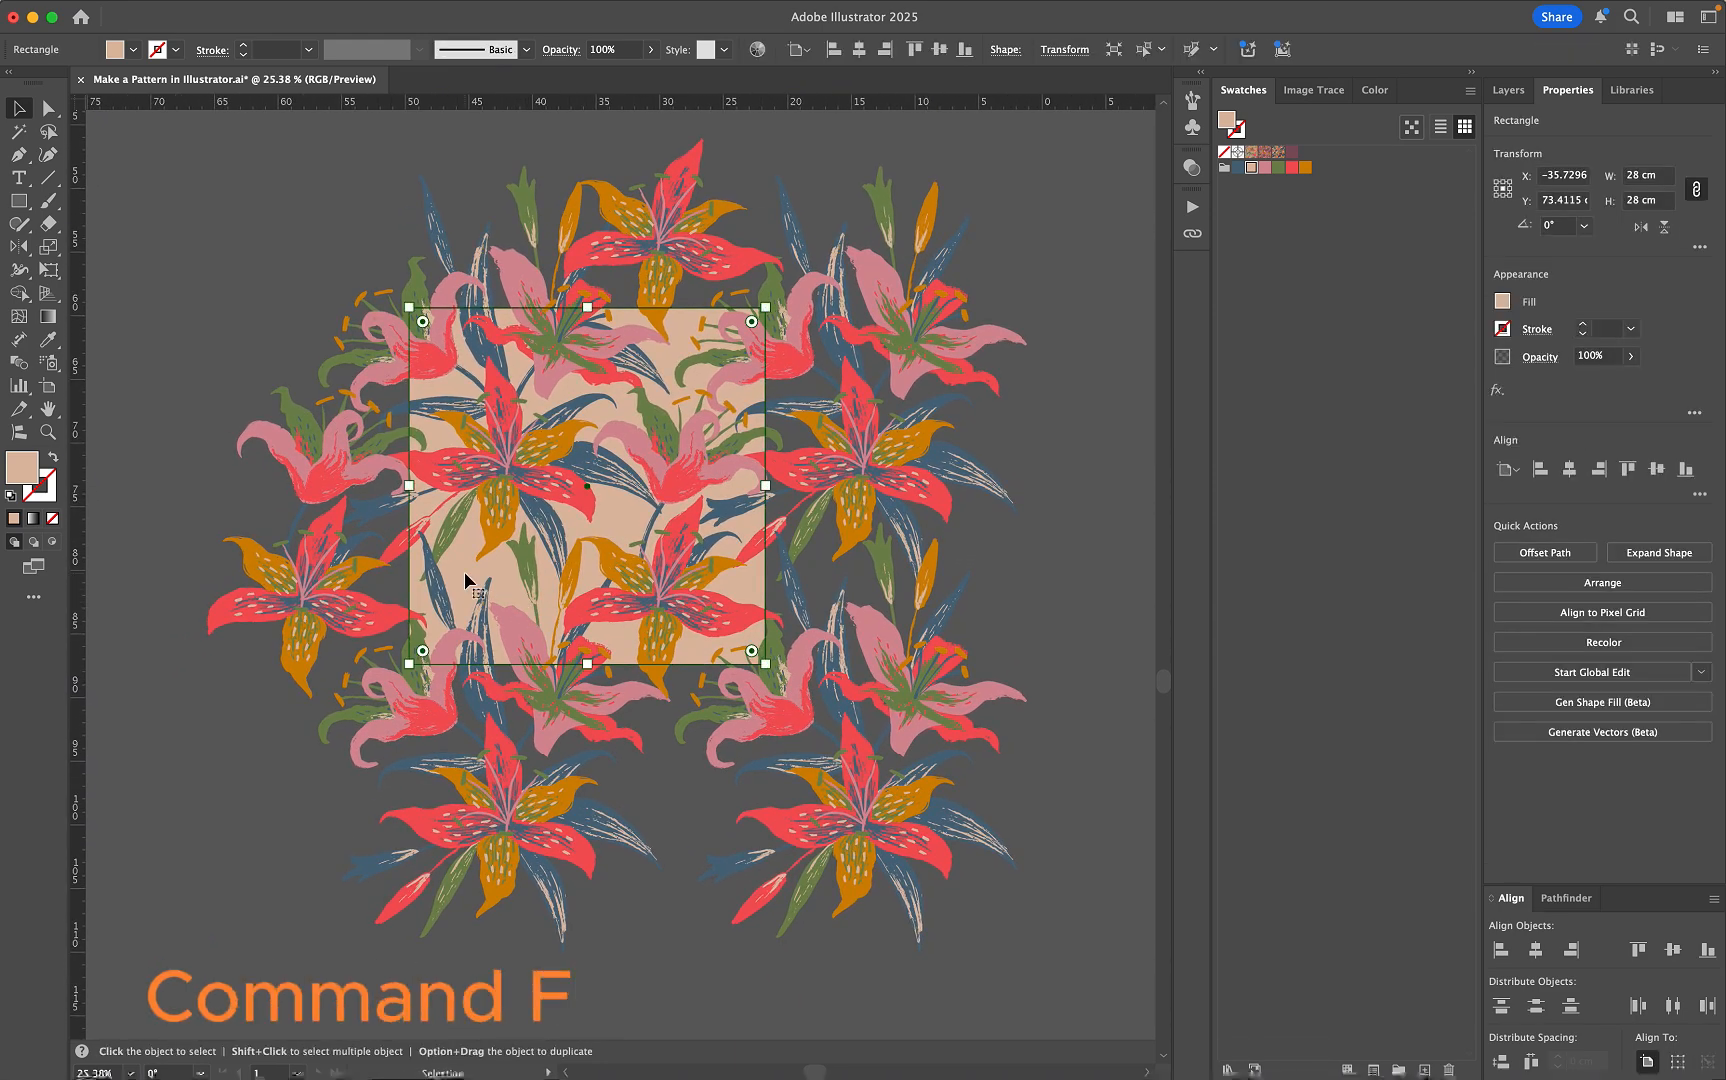
{"action": "key", "text": "shift+super+bracketright"}
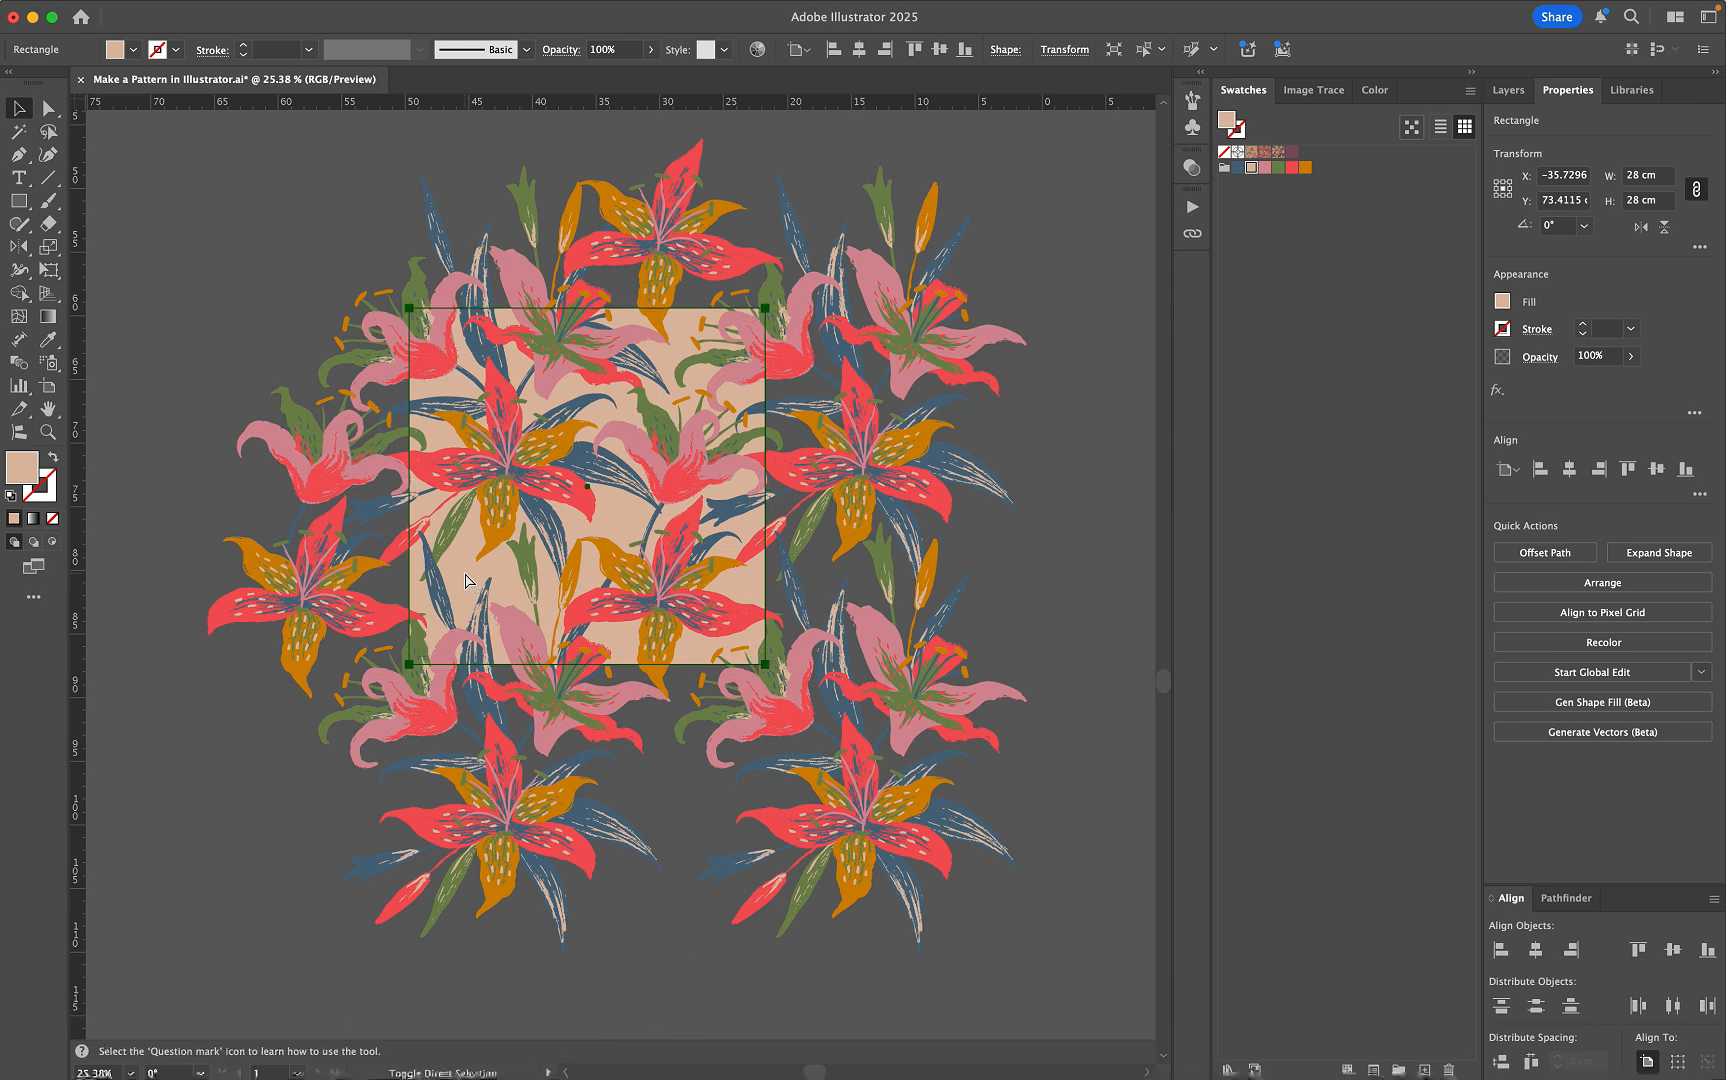
{"action": "key", "text": "shift+super+bracketright"}
Step: Select the whole duplicated arrangement and make a clipping mask from the front square
{"action": "scroll", "coordinate": [465, 578], "scroll_direction": "down", "scroll_amount": 2}
{"action": "key", "text": "super+a"}
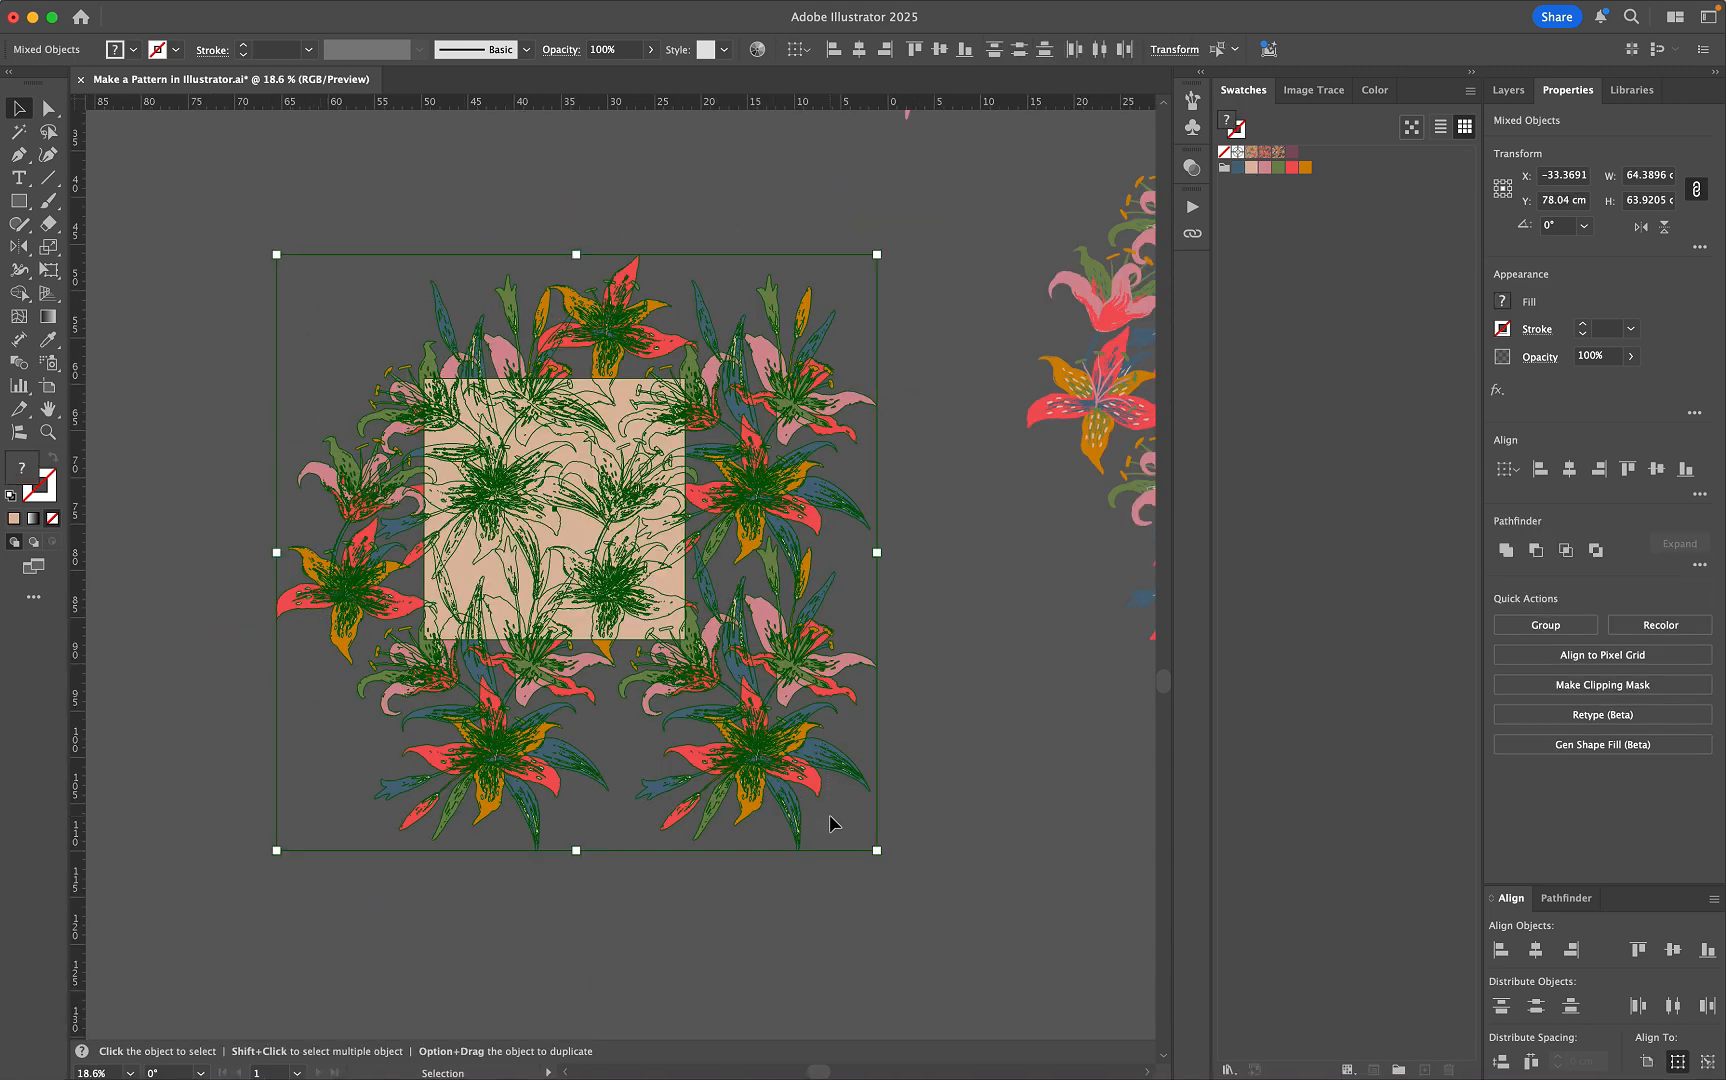
{"action": "key", "text": "super+7"}
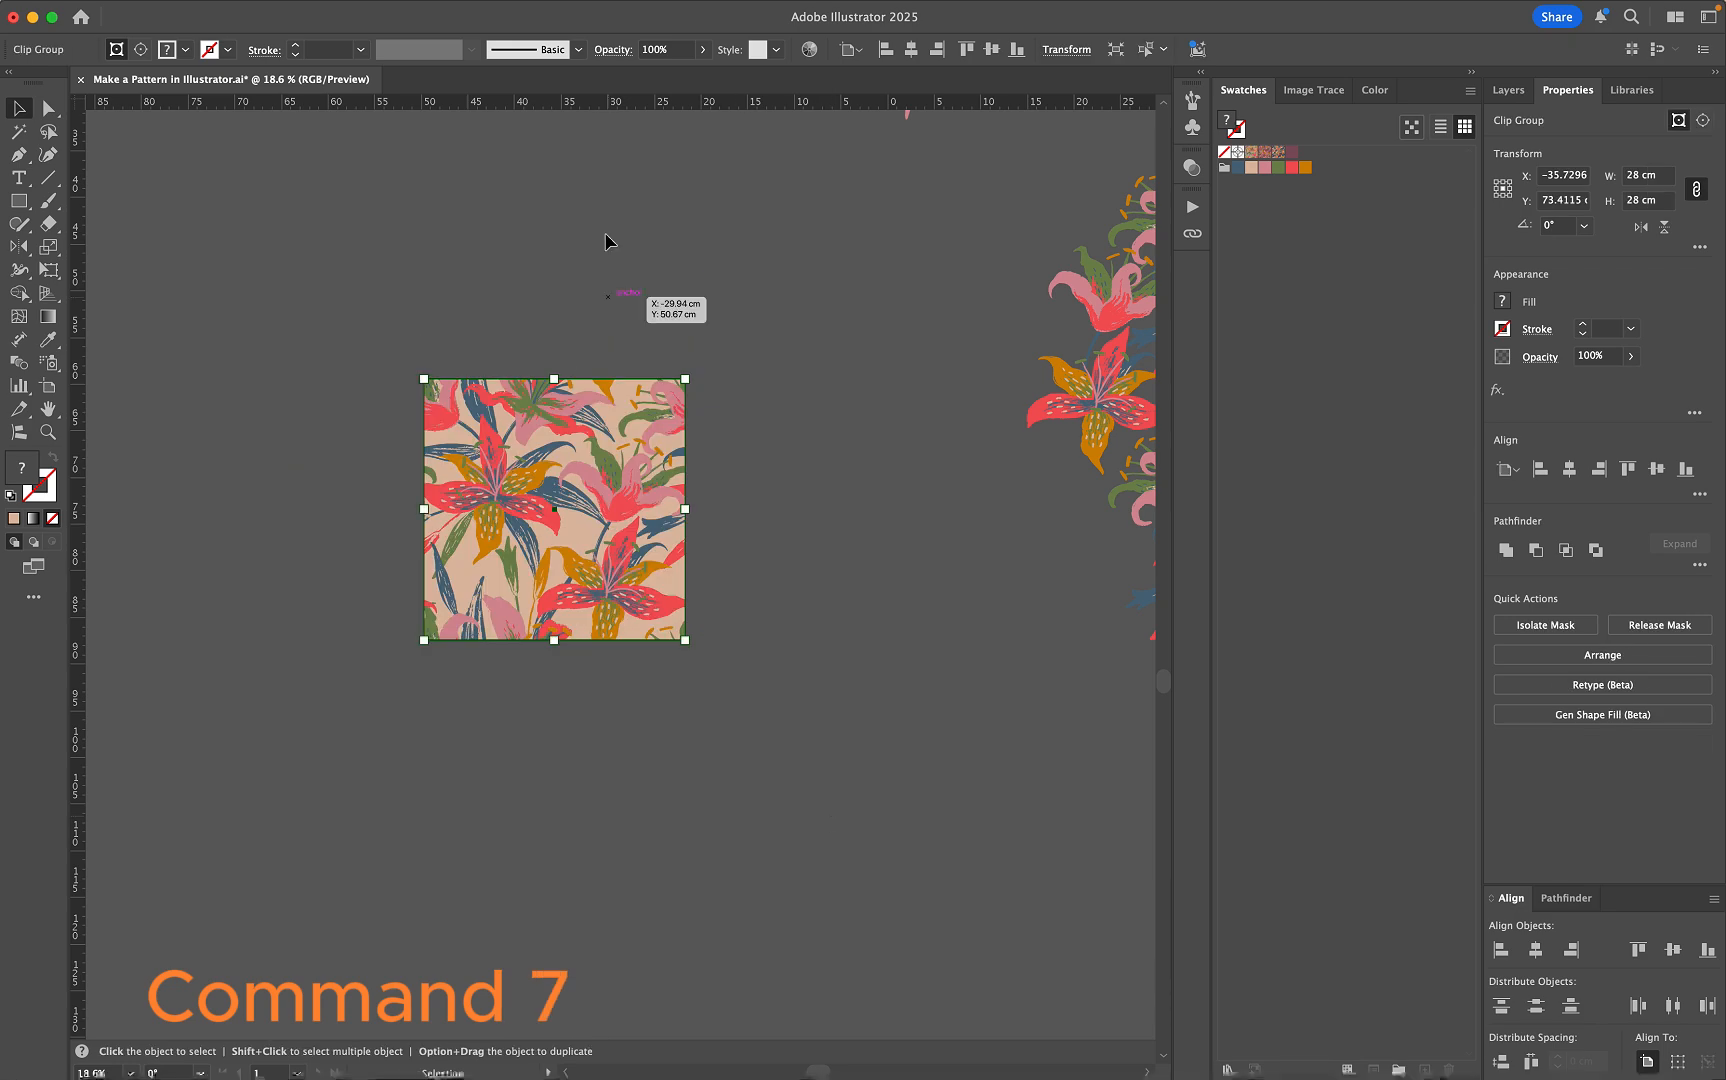
Step: Make a pattern from the clipped tile with the tile sized to the art, and finish pattern editing
{"action": "left_click", "coordinate": [236, 11]}
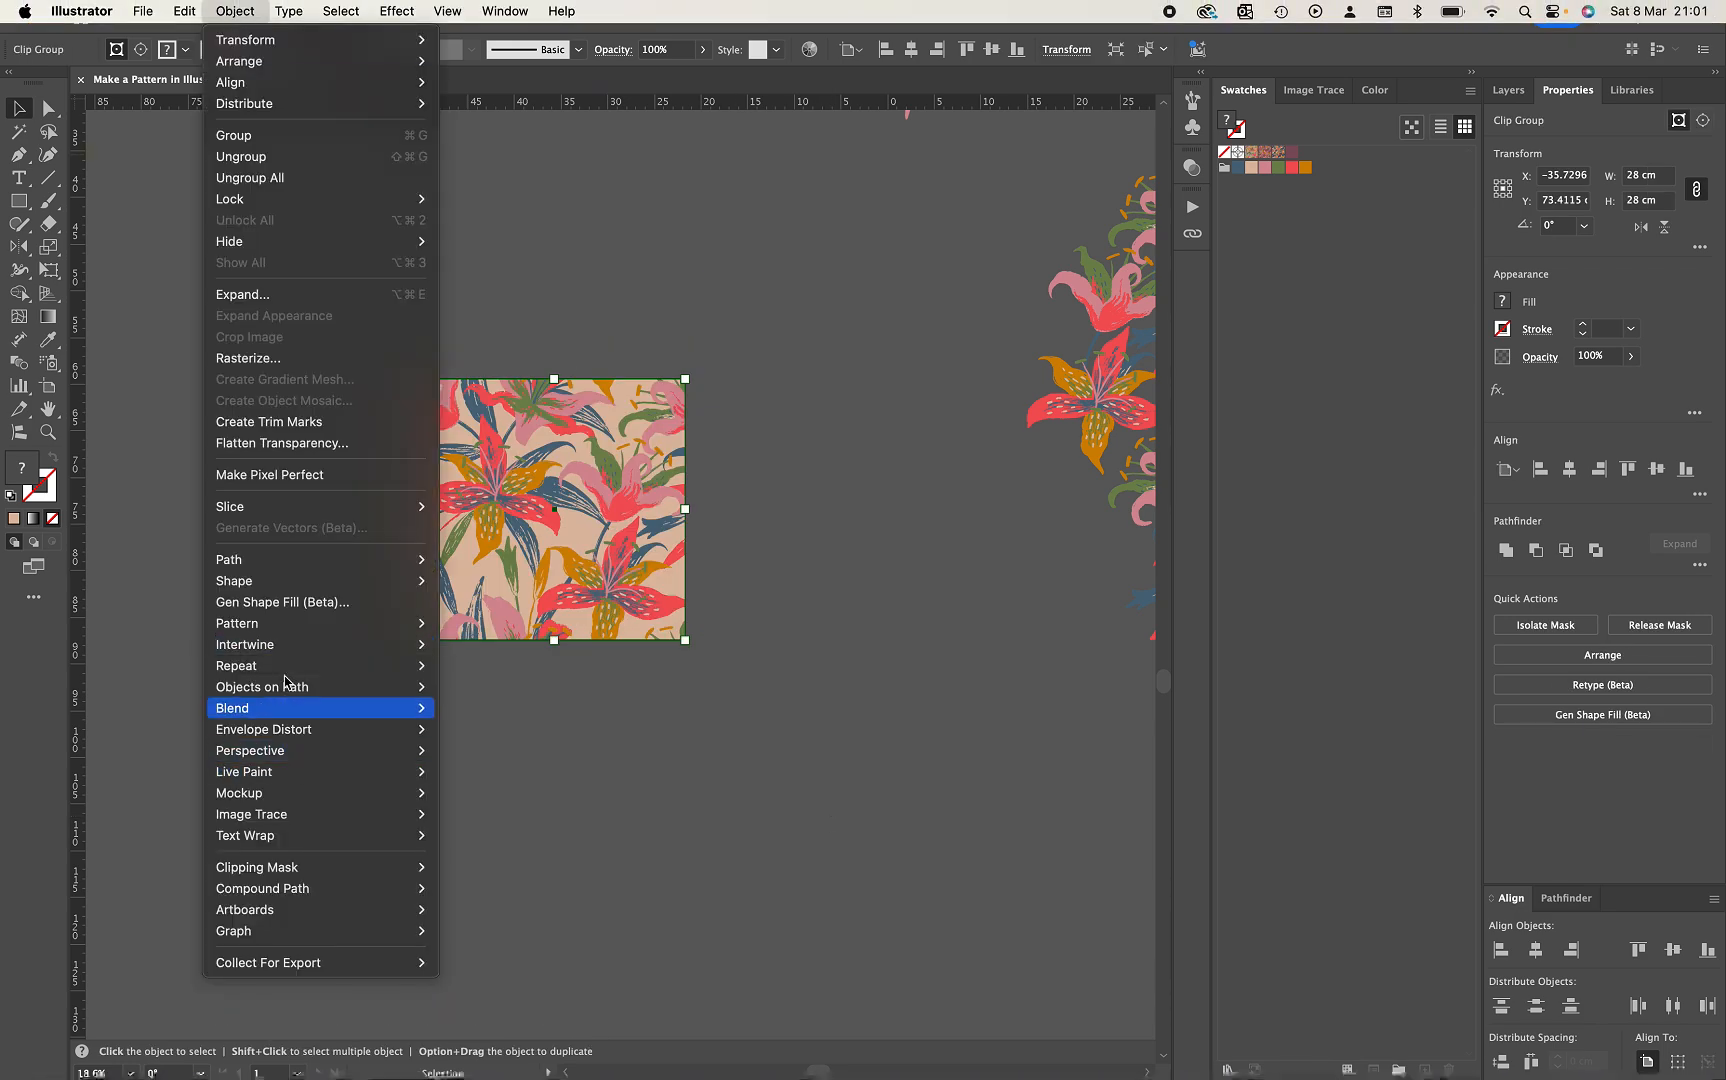
{"action": "mouse_move", "coordinate": [331, 630]}
{"action": "left_click", "coordinate": [470, 623]}
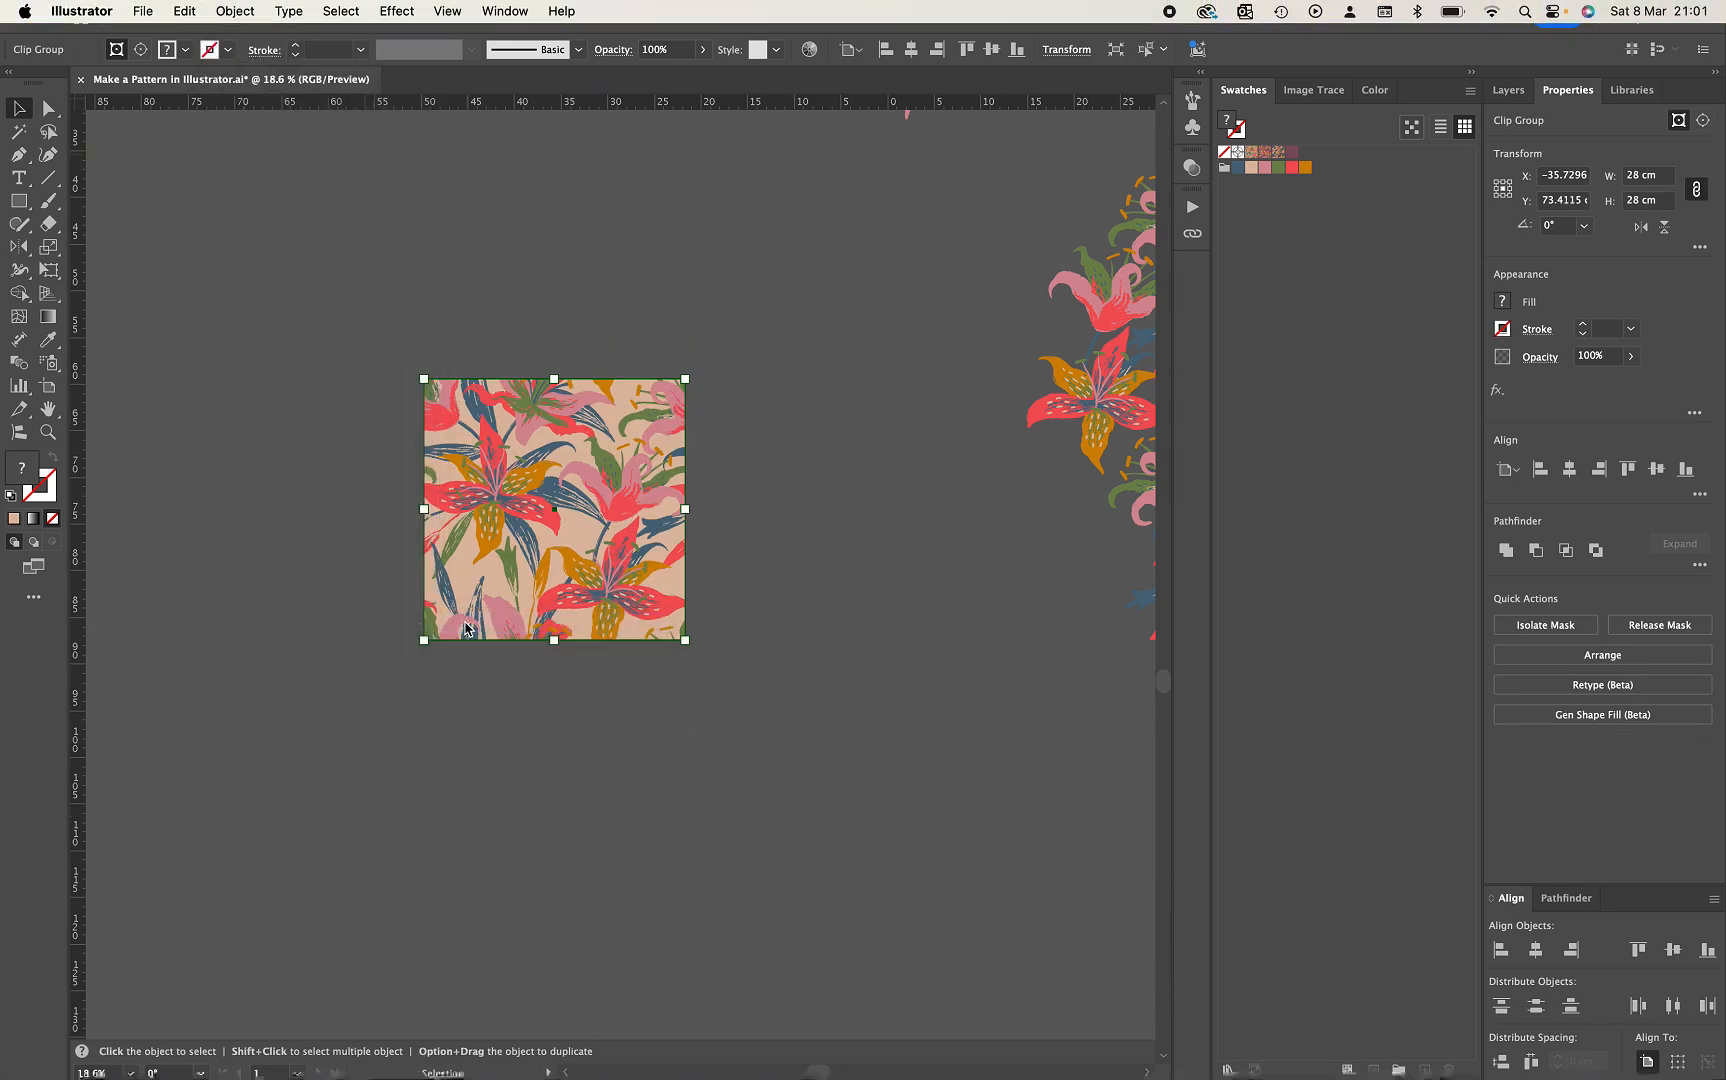
{"action": "left_click", "coordinate": [1292, 493]}
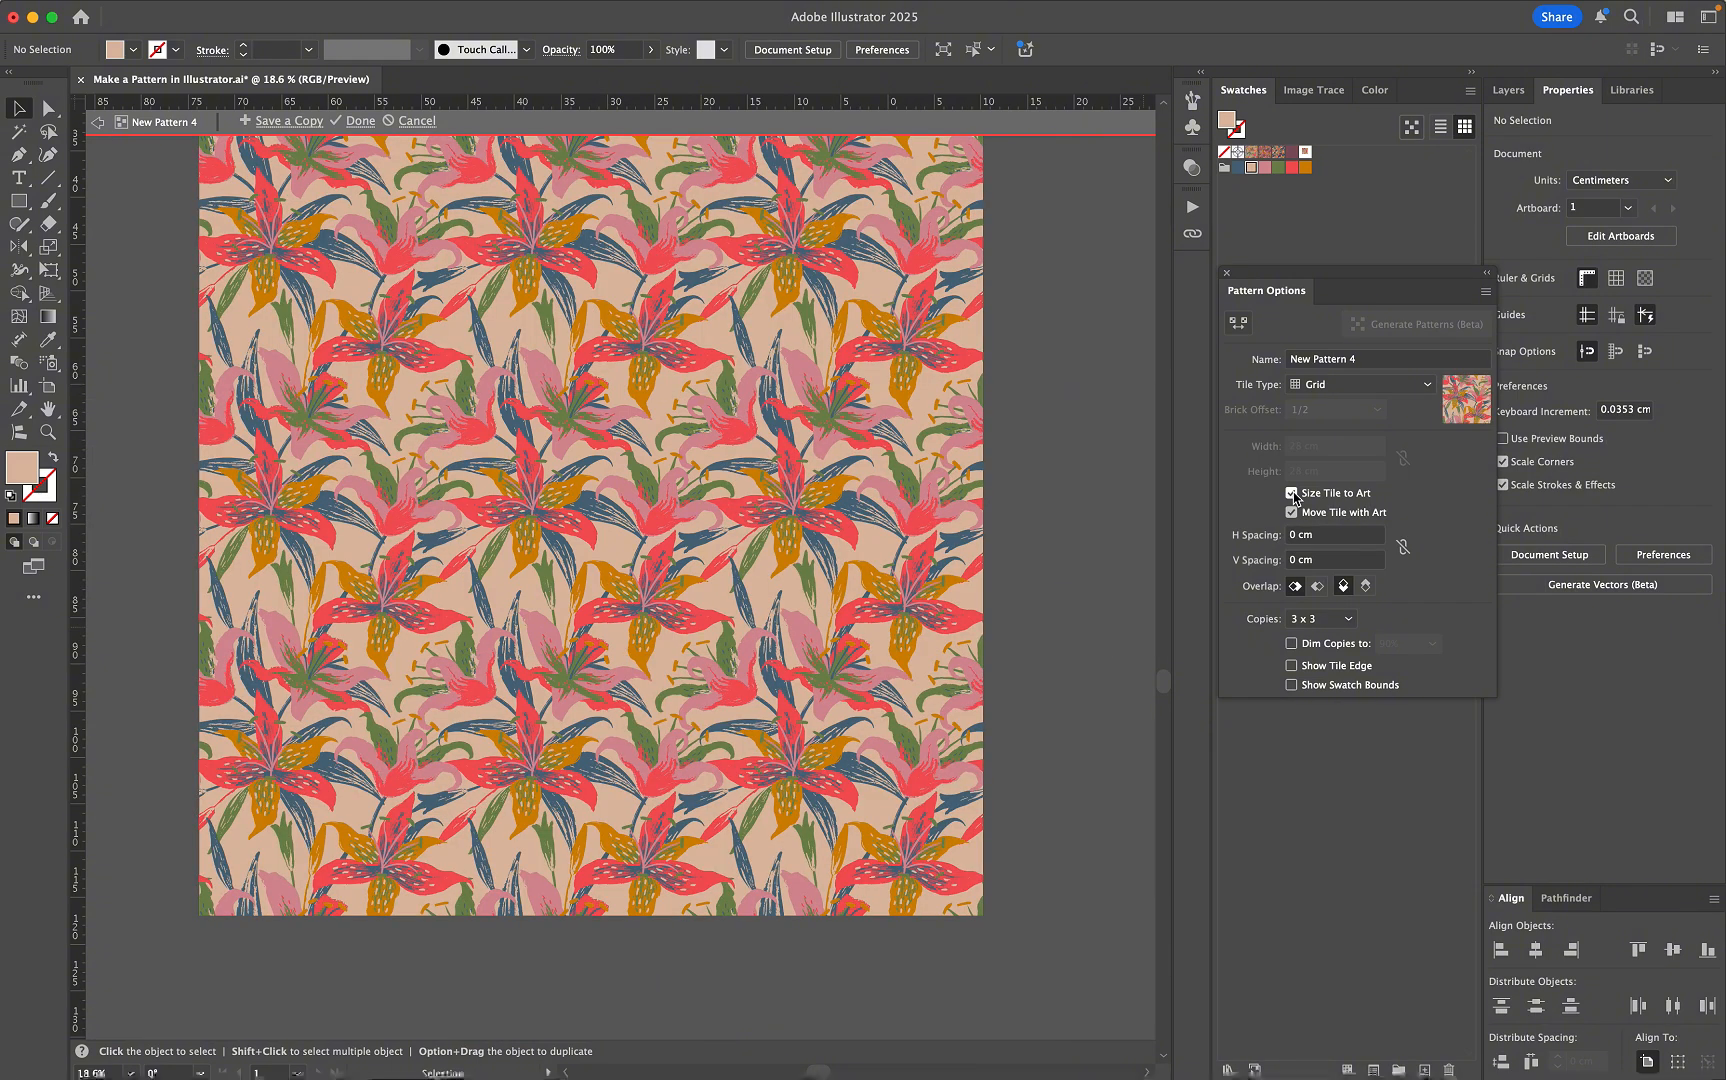
{"action": "scroll", "coordinate": [1051, 709], "scroll_direction": "up", "scroll_amount": 1}
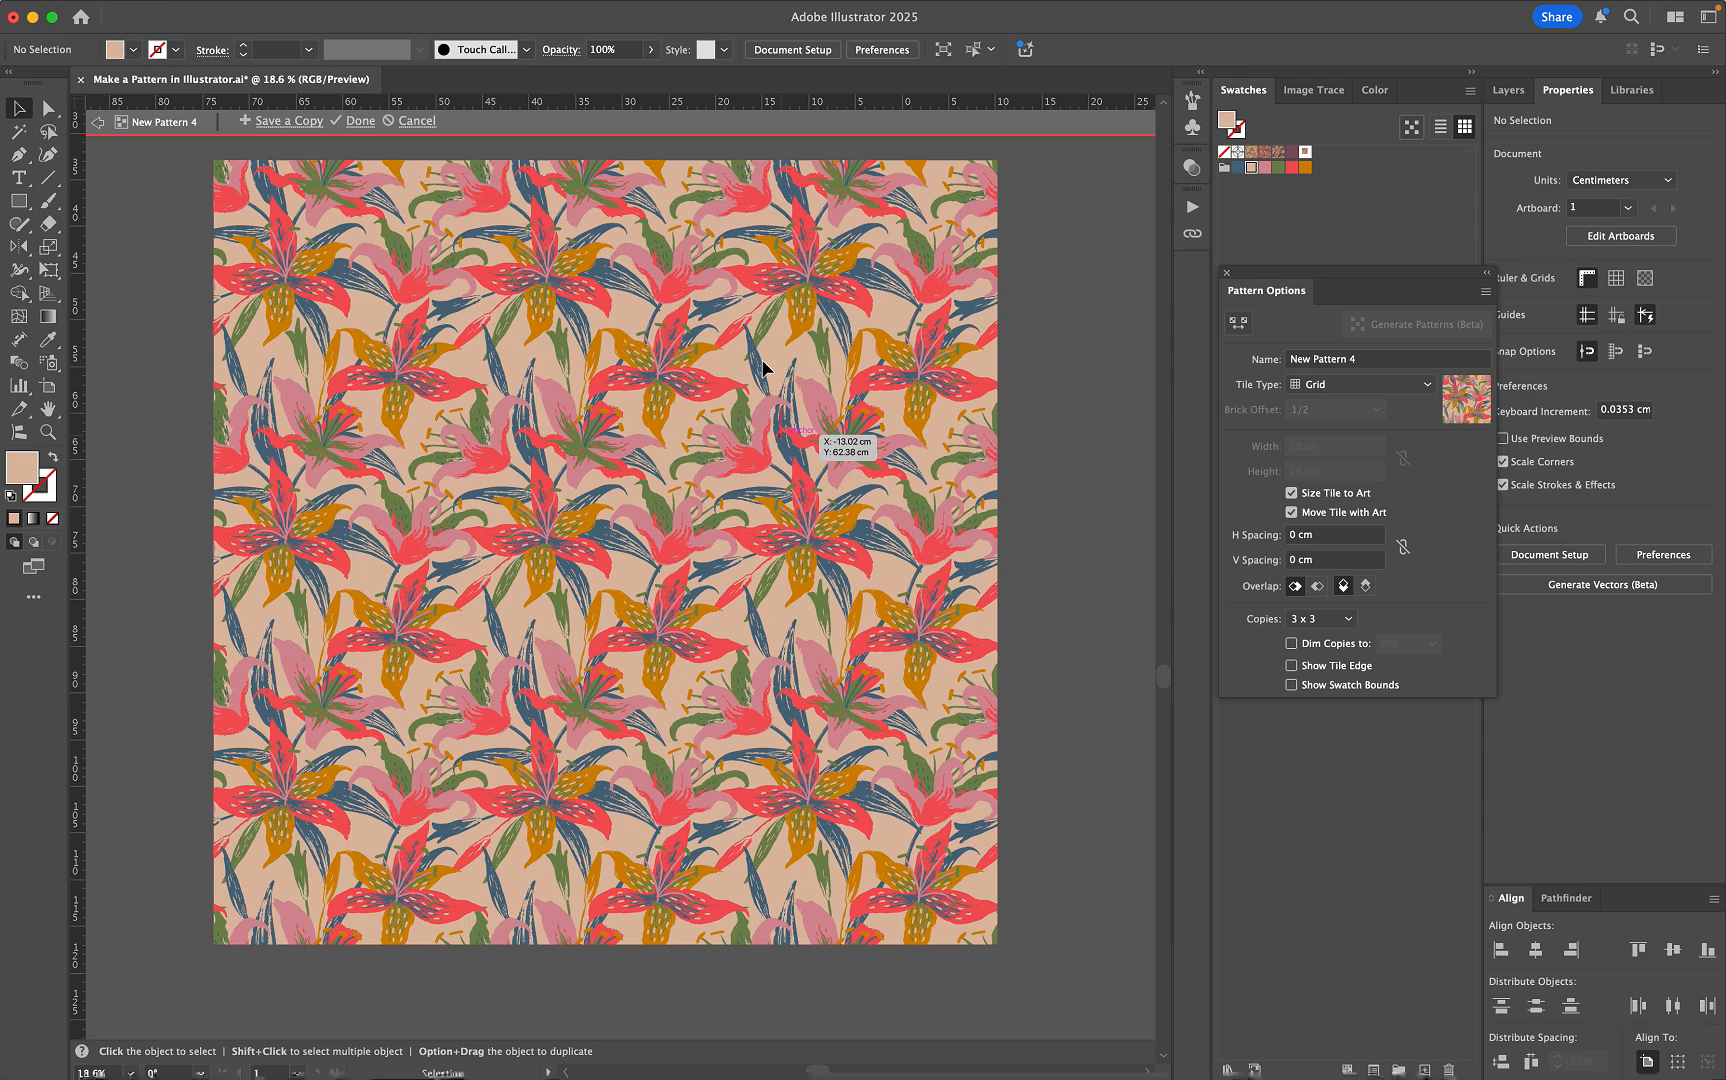
{"action": "left_click", "coordinate": [359, 121]}
Step: Move the clipped tile to the empty canvas below the artboard, clearing the large area to the artboard's left
{"action": "scroll", "coordinate": [357, 129], "scroll_direction": "right", "scroll_amount": 2}
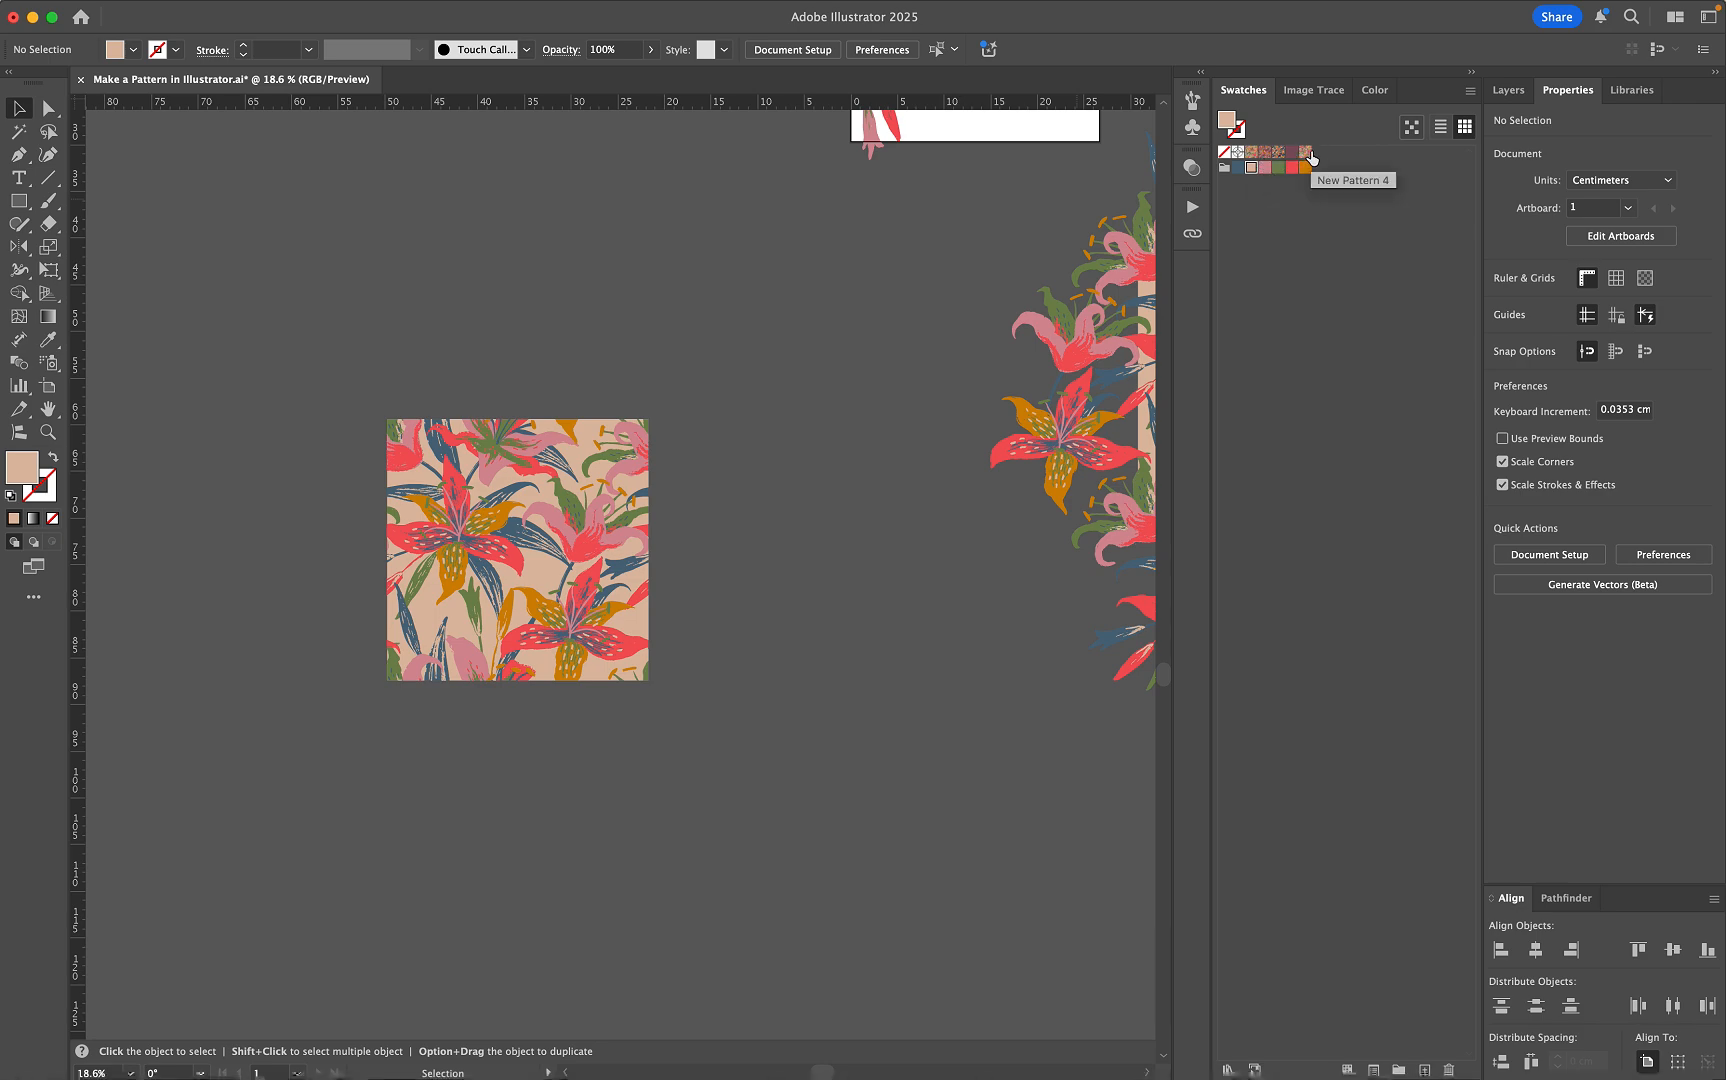
{"action": "scroll", "coordinate": [893, 374], "scroll_direction": "up", "scroll_amount": 5}
{"action": "scroll", "coordinate": [893, 374], "scroll_direction": "down", "scroll_amount": 3}
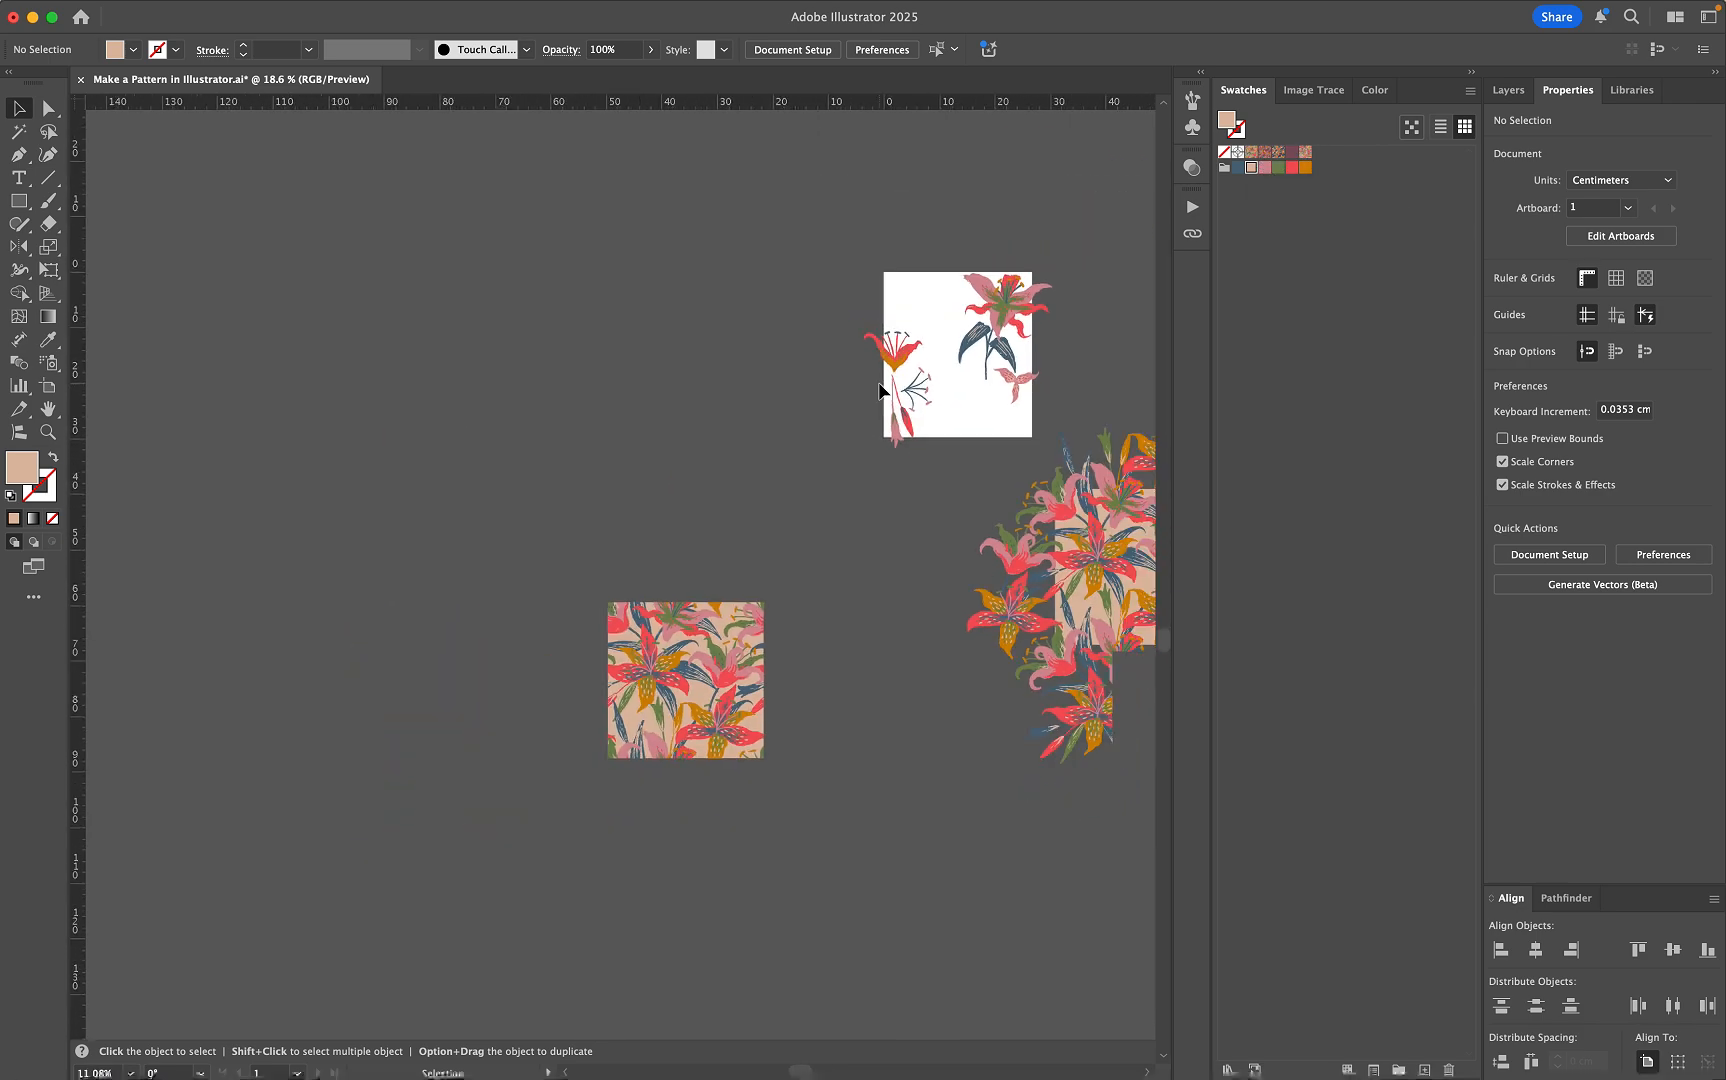
{"action": "left_click_drag", "start_coordinate": [685, 687], "coordinate": [907, 745]}
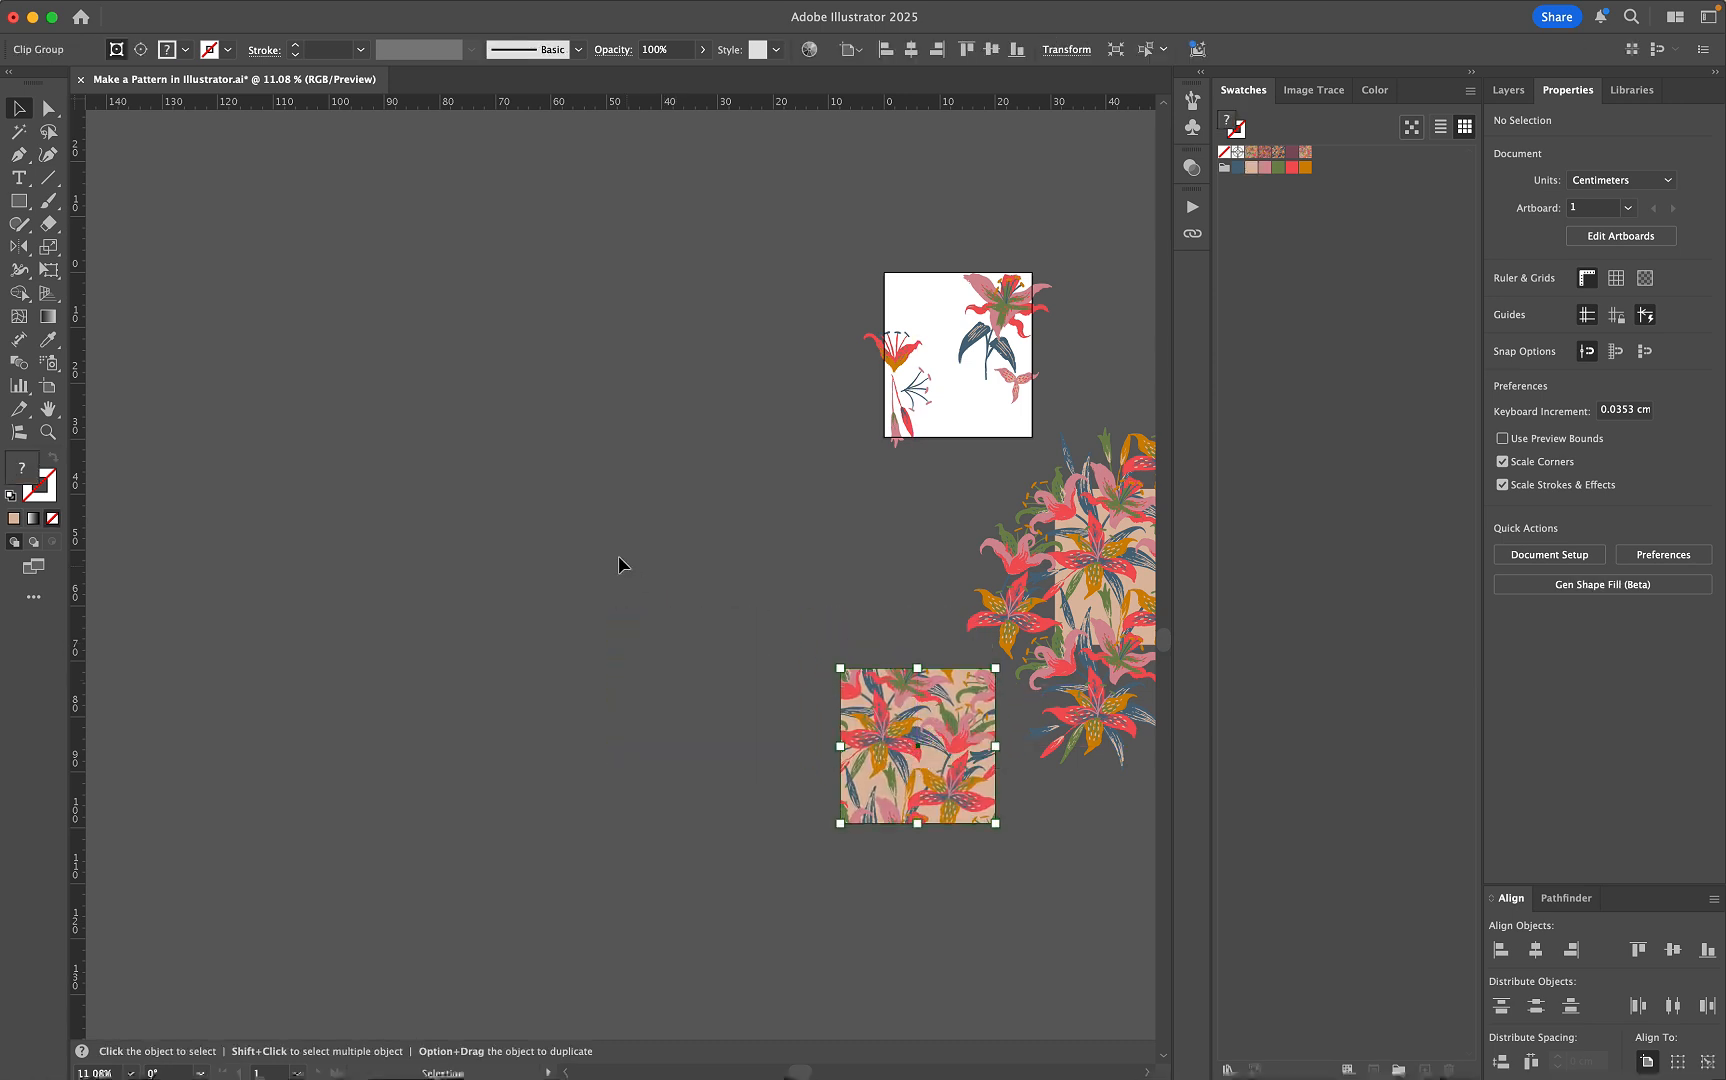
Step: Draw a rectangle about 107 by 82 cm left of the artboard, fill it with the new lily pattern swatch, and inspect the repeat
{"action": "scroll", "coordinate": [624, 566], "scroll_direction": "up", "scroll_amount": 2}
{"action": "left_click", "coordinate": [17, 204]}
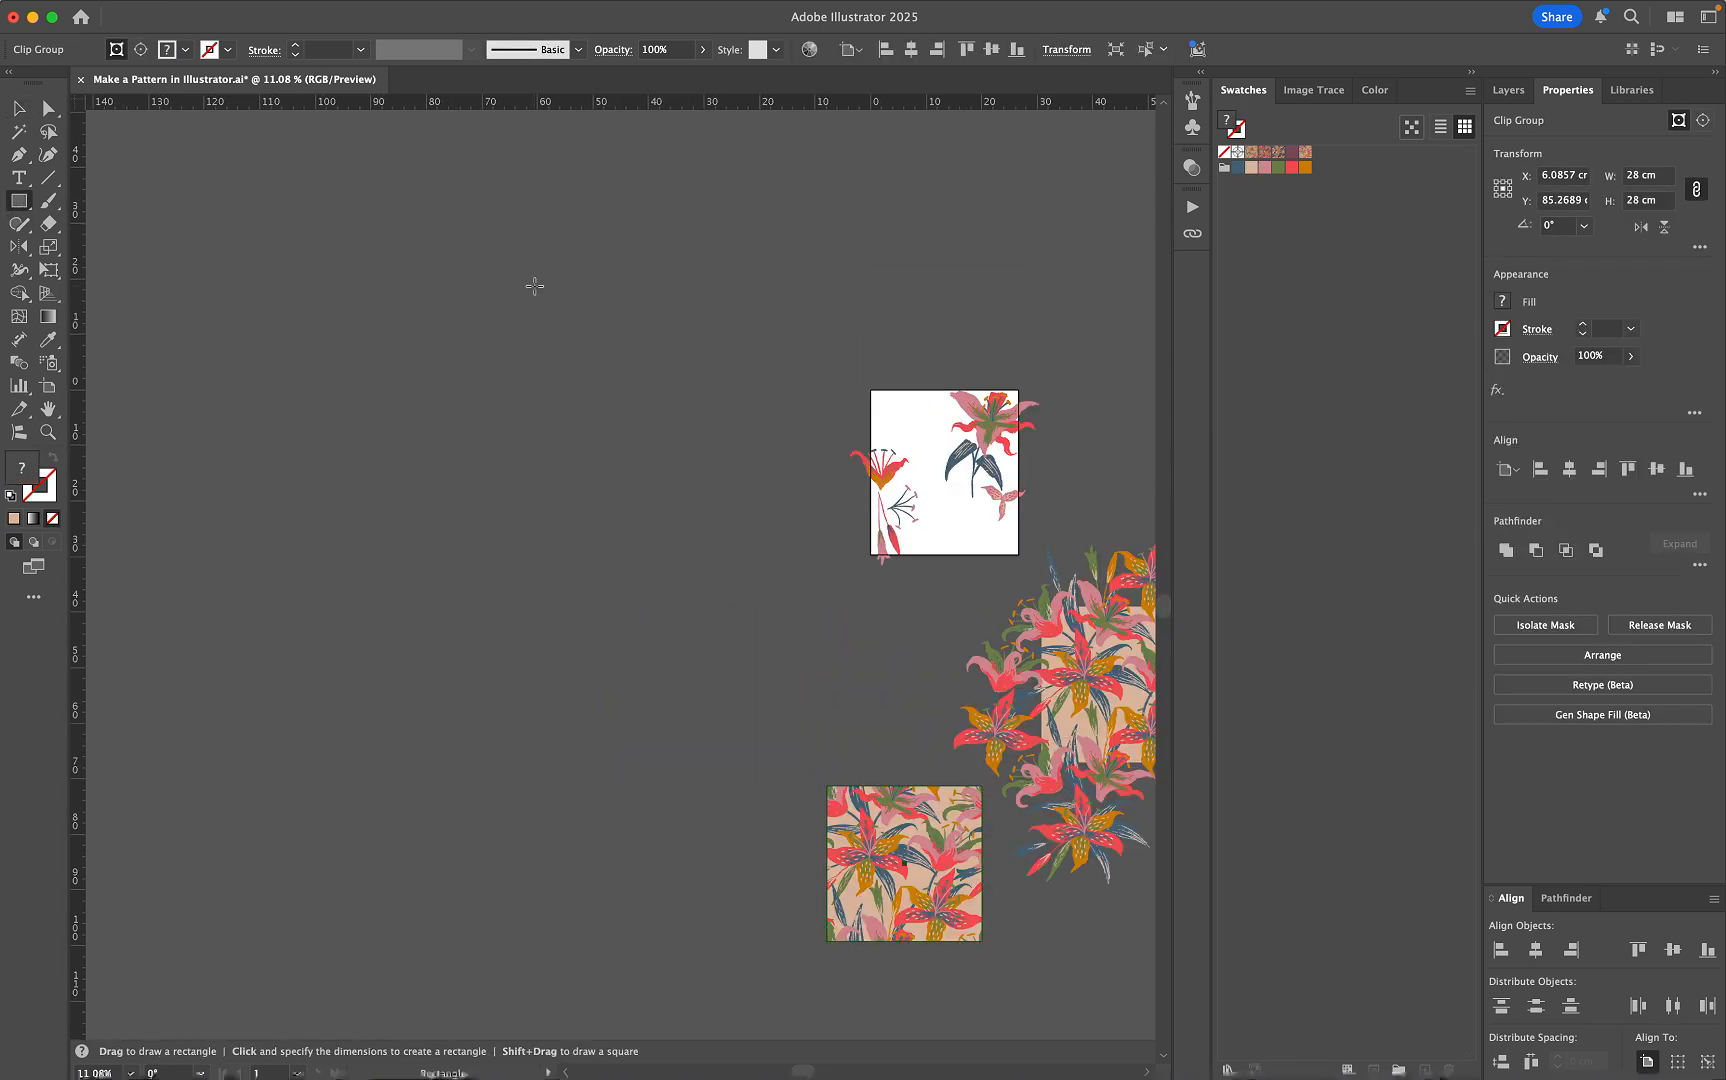
{"action": "mouse_move", "coordinate": [209, 357]}
{"action": "left_mouse_down"}
{"action": "mouse_move", "coordinate": [663, 747]}
{"action": "mouse_move", "coordinate": [804, 810]}
{"action": "left_mouse_up"}
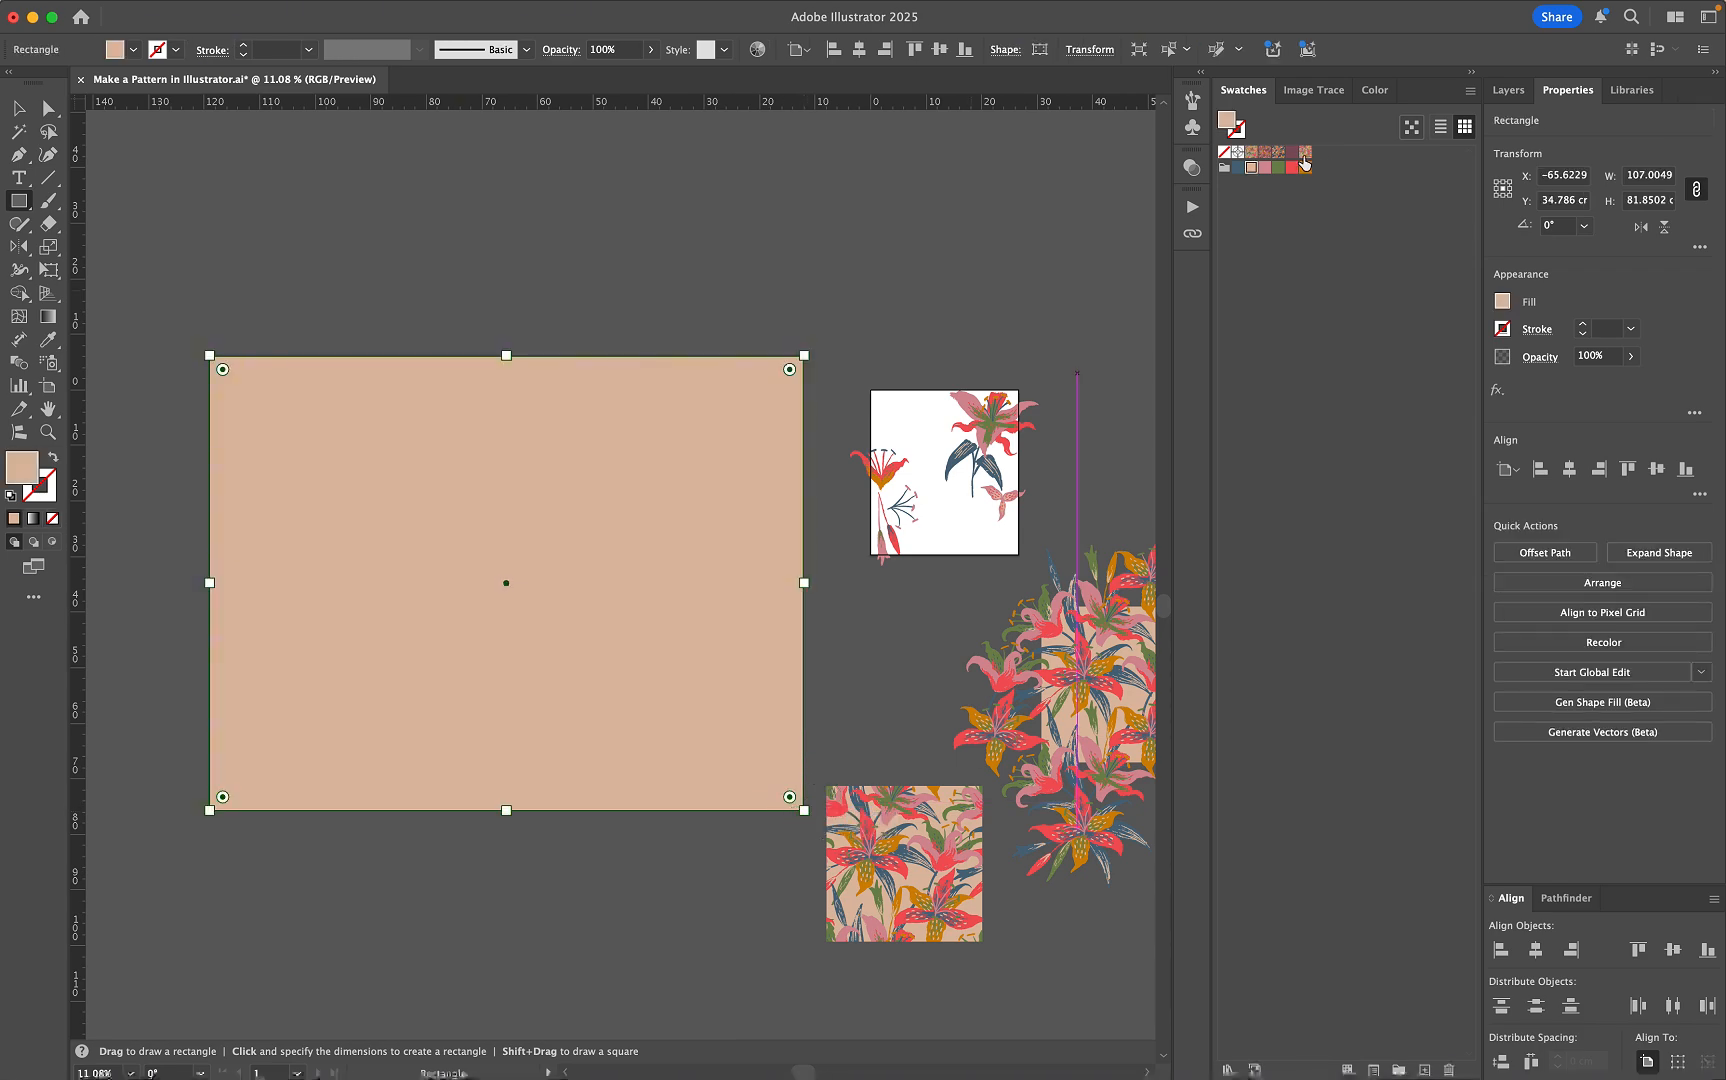
{"action": "left_click", "coordinate": [1304, 153]}
{"action": "scroll", "coordinate": [582, 822], "scroll_direction": "down", "scroll_amount": 2}
{"action": "scroll", "coordinate": [582, 822], "scroll_direction": "left", "scroll_amount": 1}
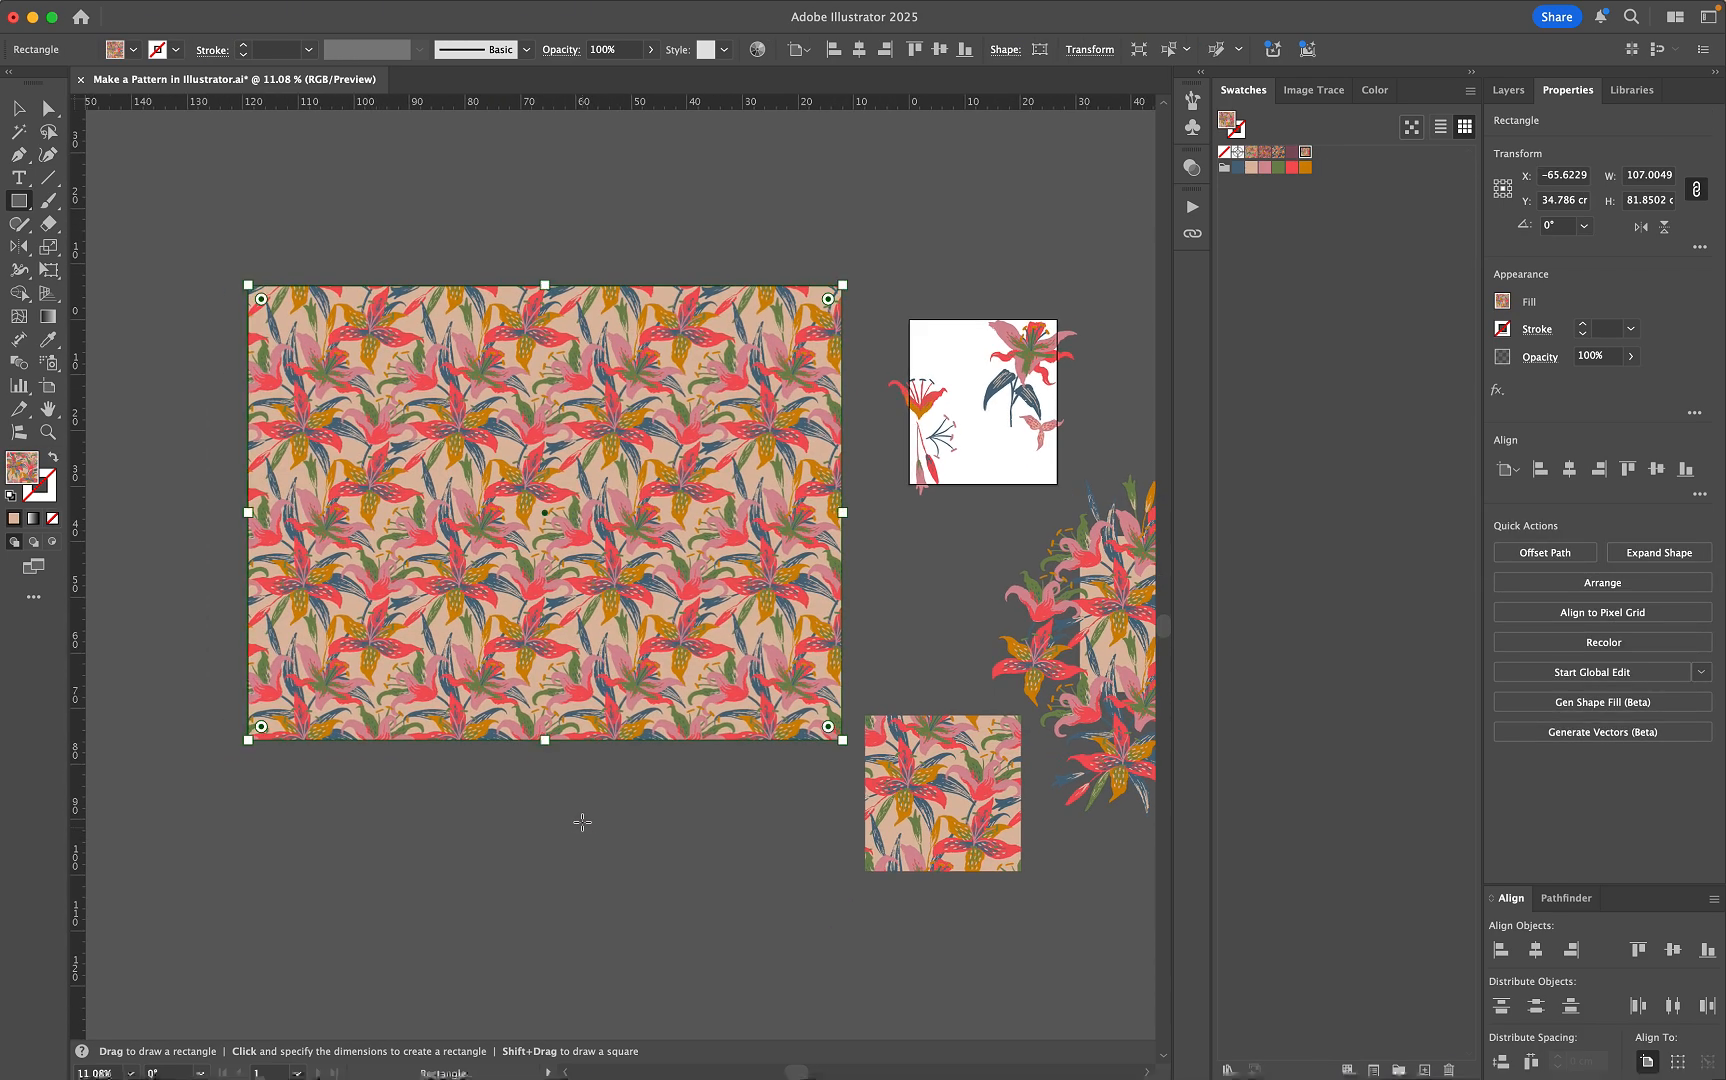
{"action": "scroll", "coordinate": [528, 752], "scroll_direction": "up", "scroll_amount": 5}
{"action": "scroll", "coordinate": [526, 755], "scroll_direction": "up", "scroll_amount": 2}
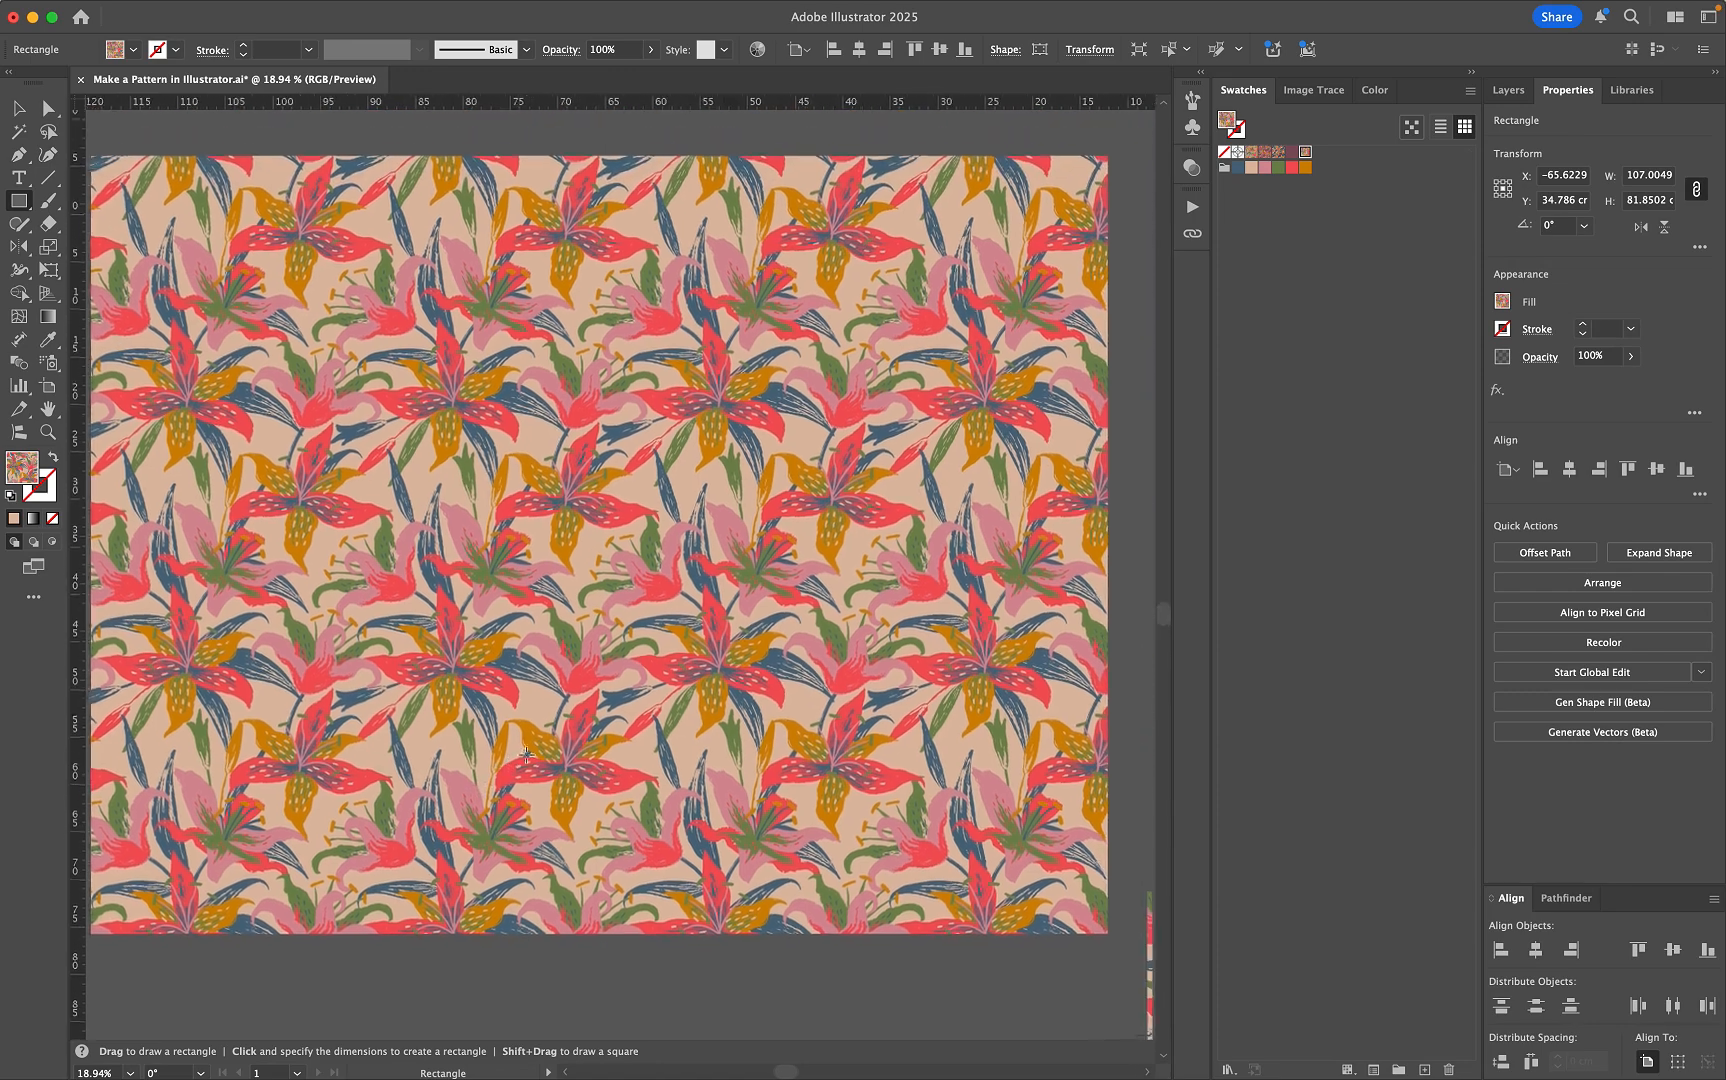
{"action": "scroll", "coordinate": [526, 755], "scroll_direction": "up", "scroll_amount": 1}
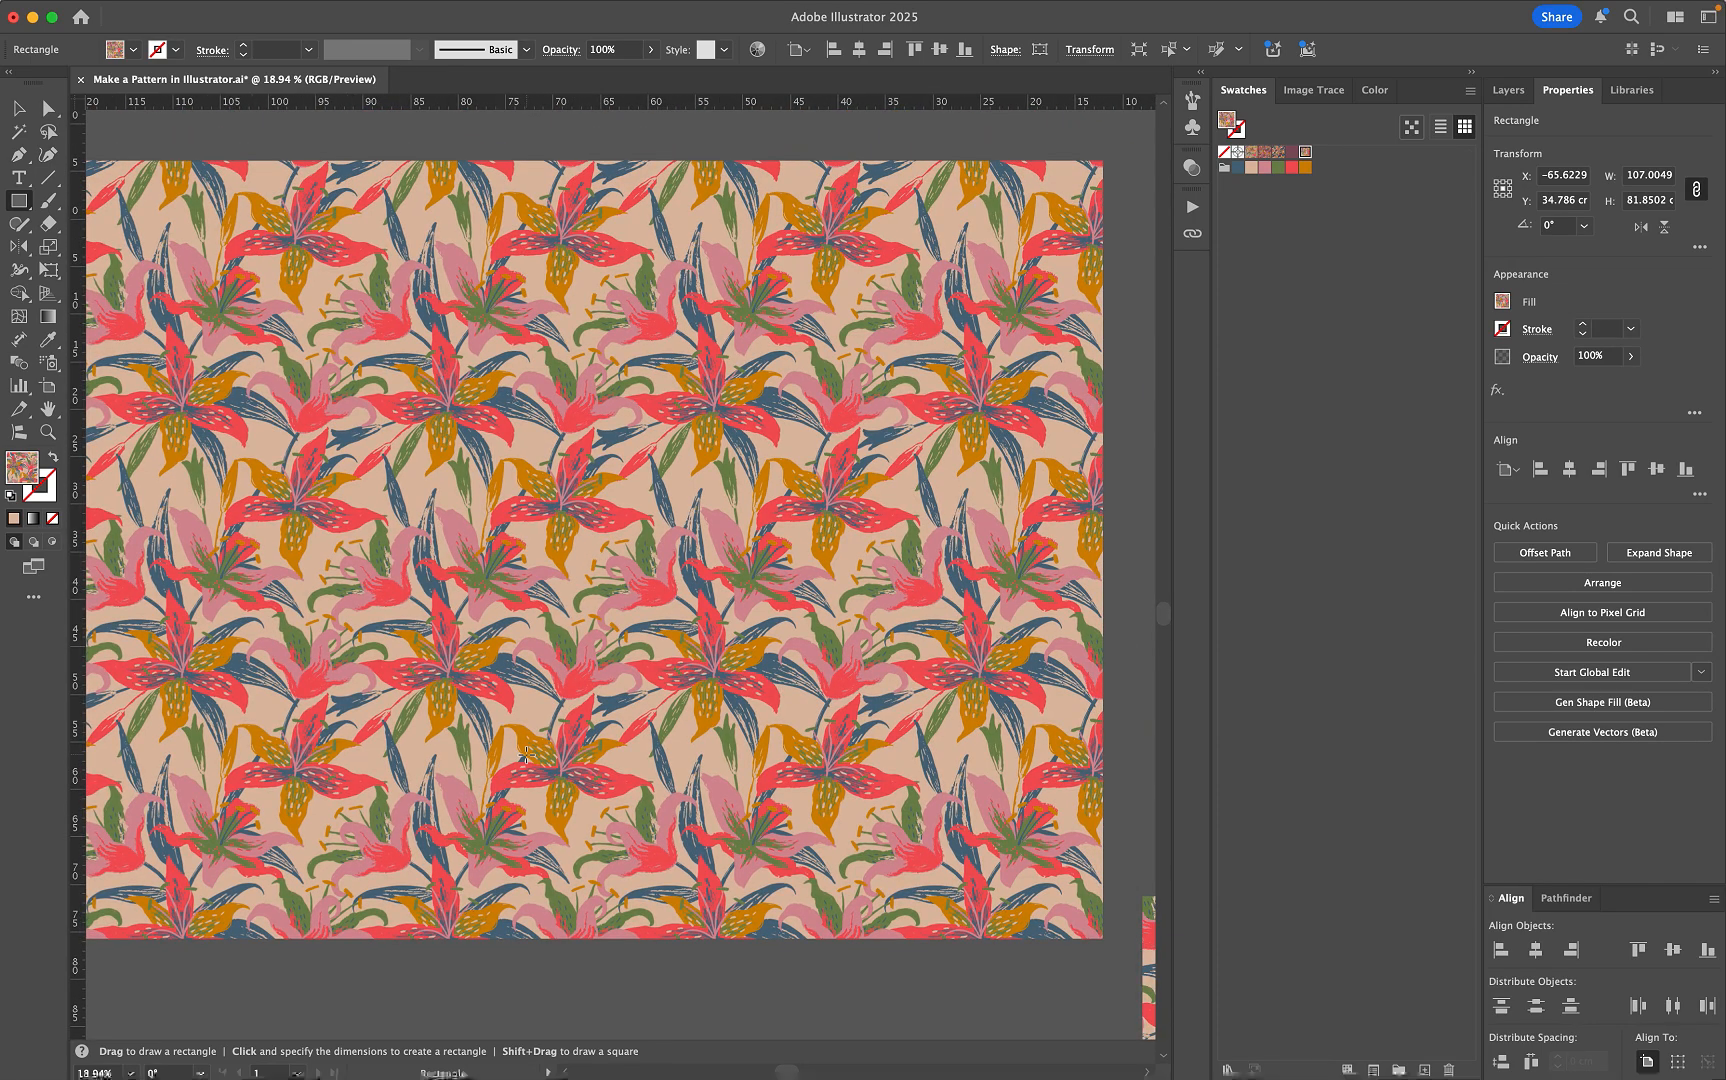